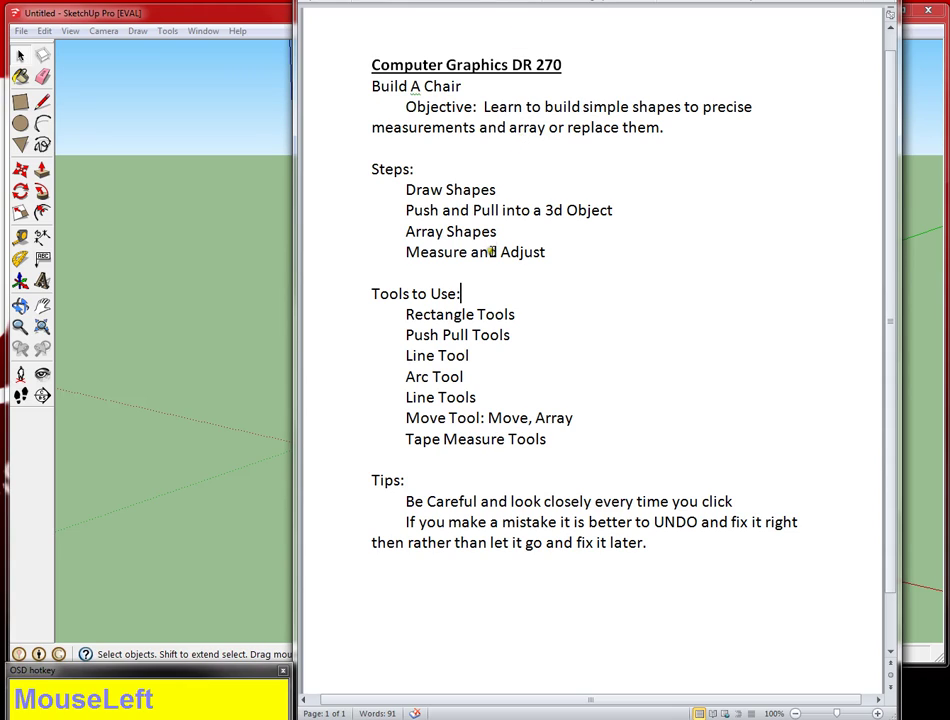
Step: Switch to SketchUp and draw an 18 by 18 inch square on the ground beside the figure
double_click(222, 20)
left_click(20, 101)
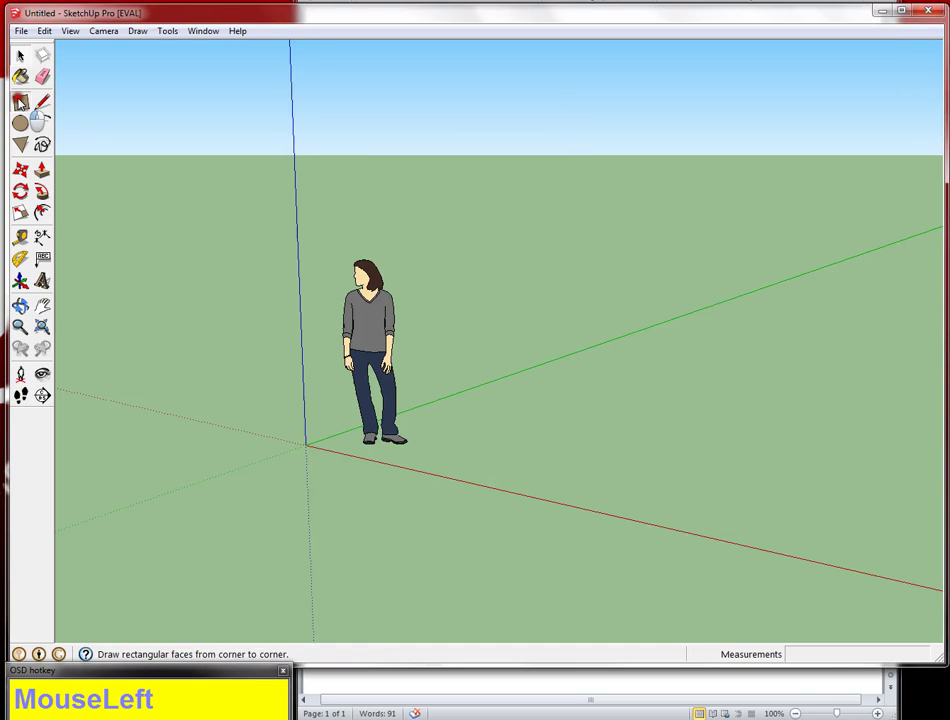
middle_click_drag(475, 407, 526, 474)
scroll(483, 423, "up", 5, "shift")
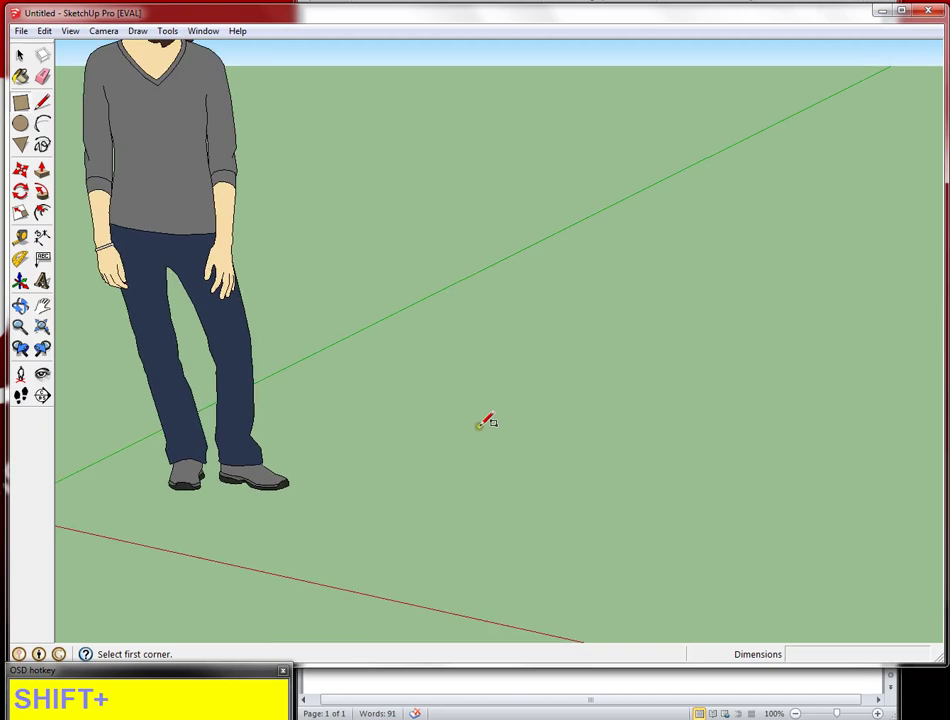
middle_click_drag(483, 420, 360, 439, "shift")
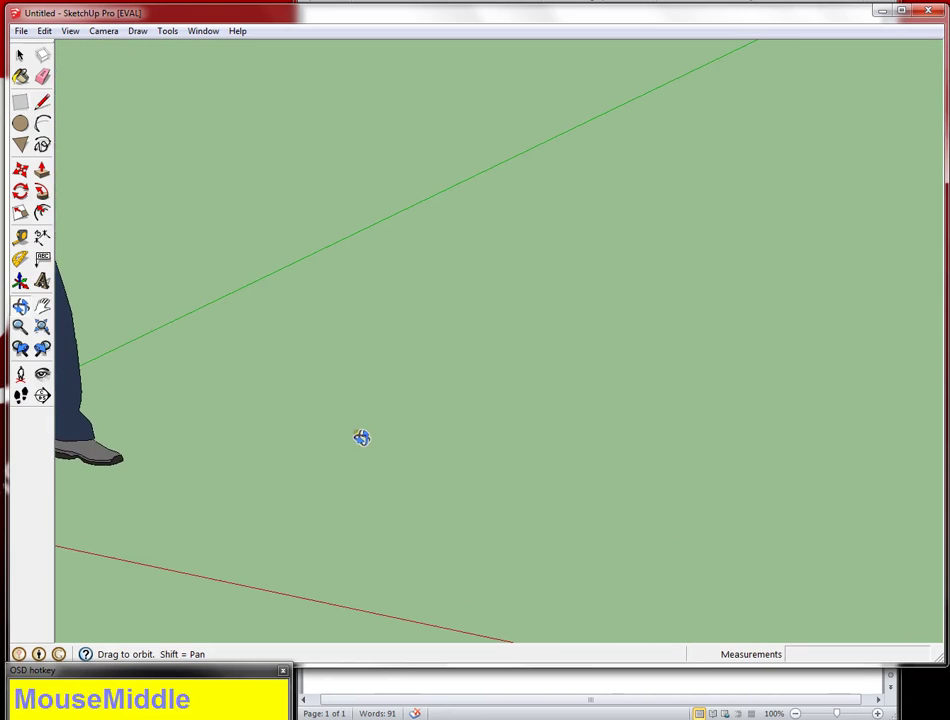
middle_click_drag(284, 440, 282, 438)
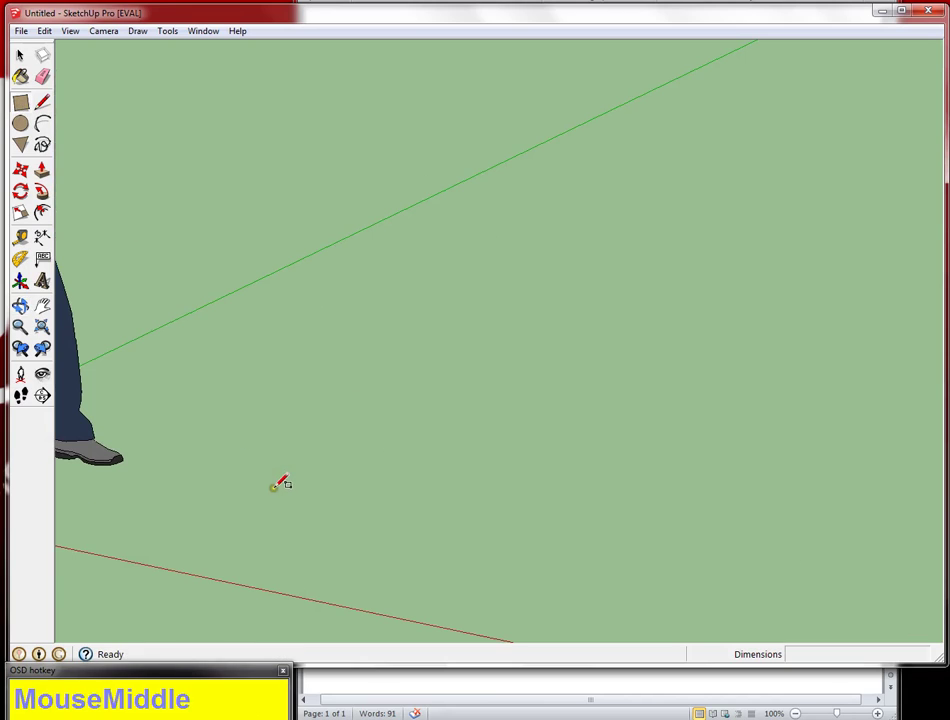
left_click(274, 488)
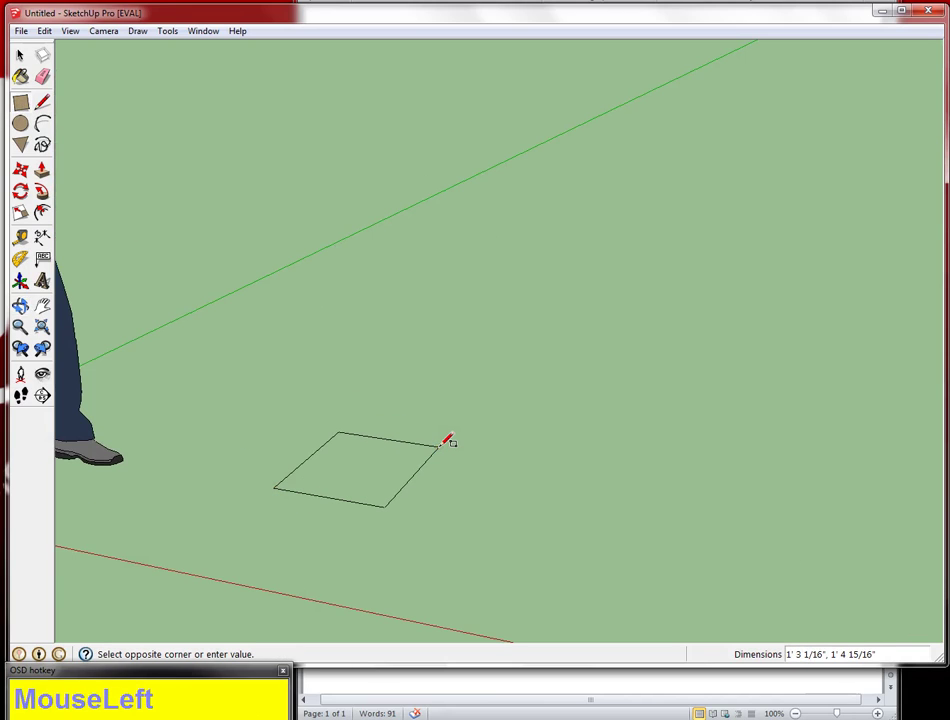
type("18,18")
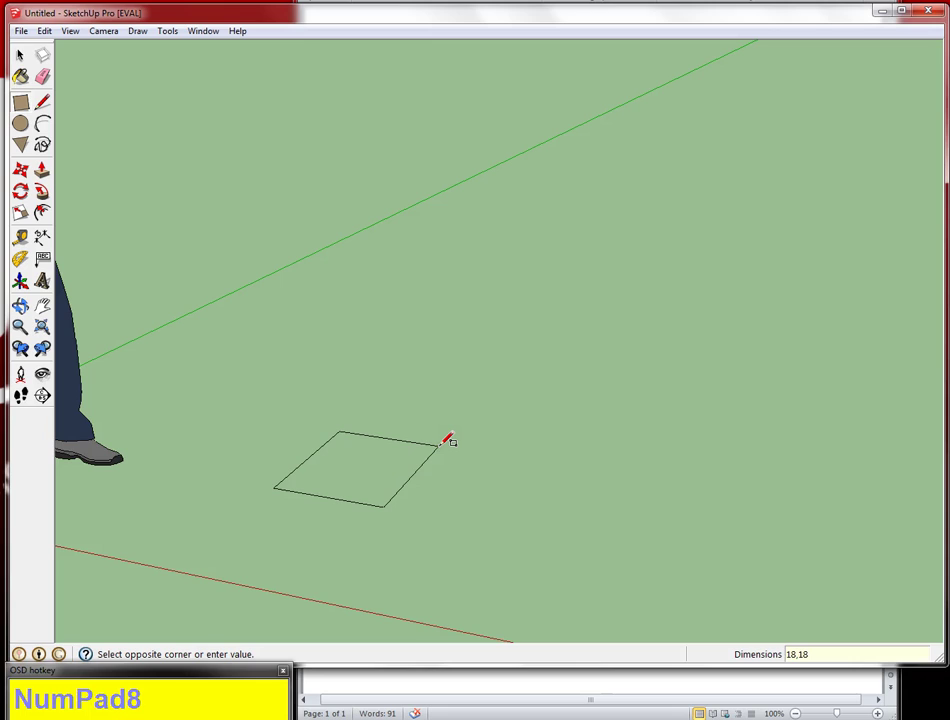
key("Return")
Step: Extrude the square face upward with Push/Pull to a height of 3'
key("p")
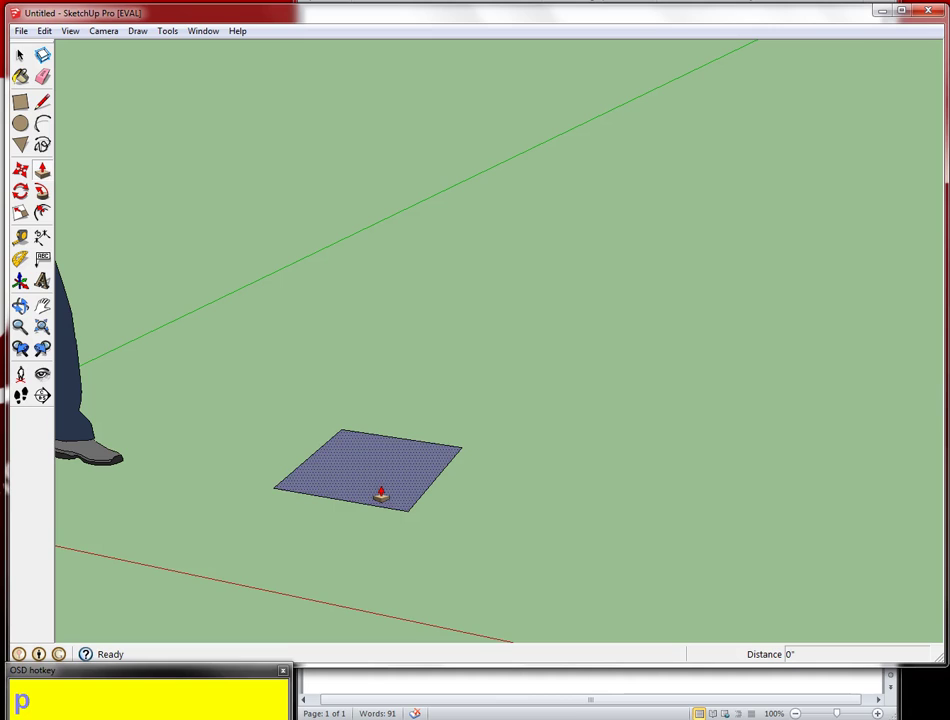
left_click_drag(381, 494, 382, 289)
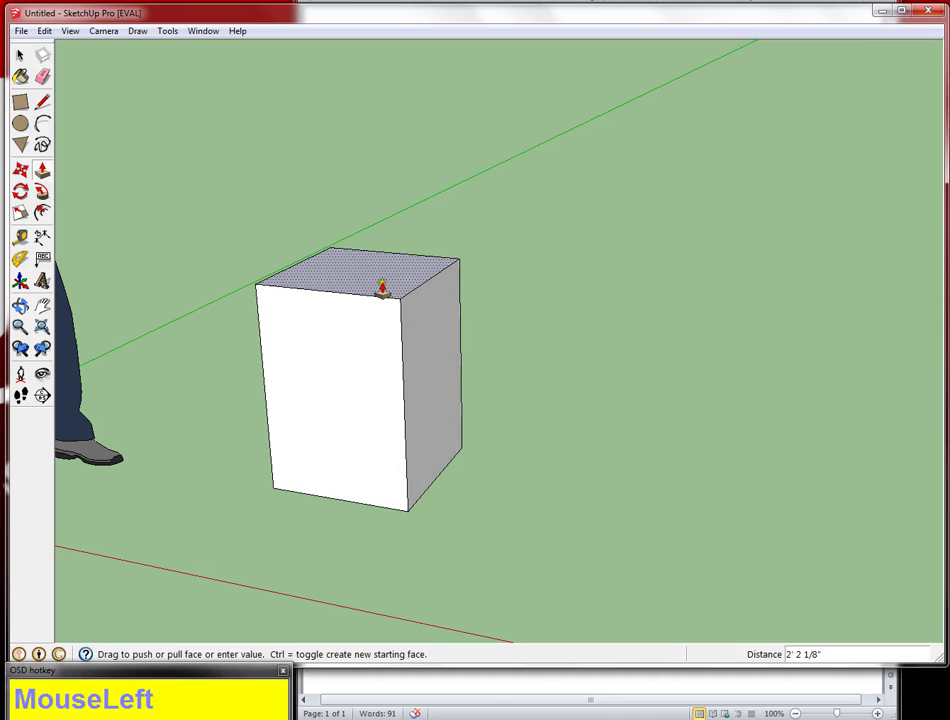
type("3")
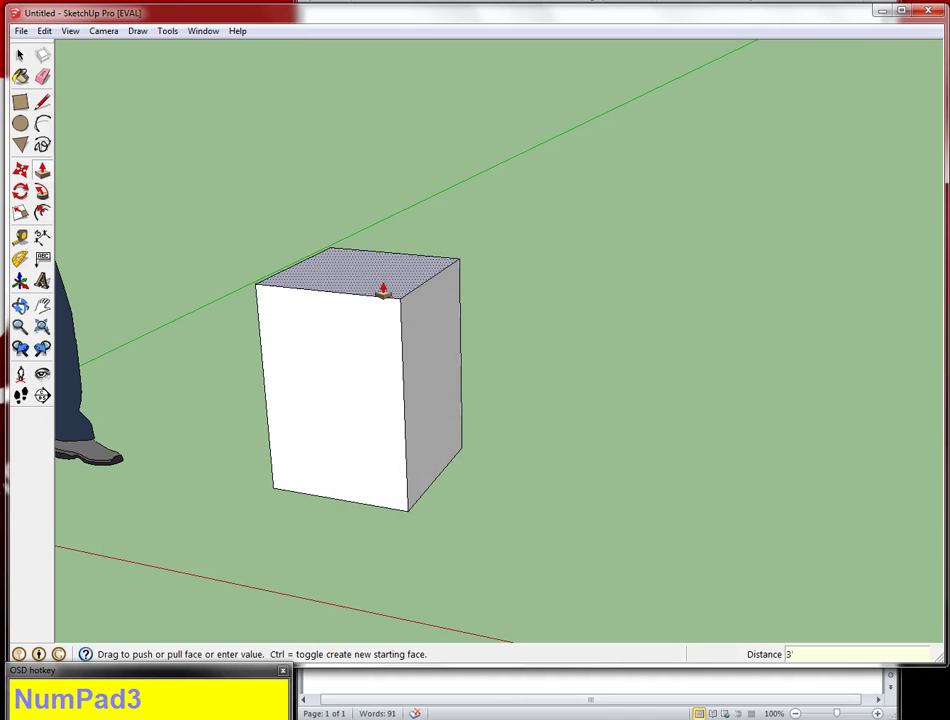
key("Return")
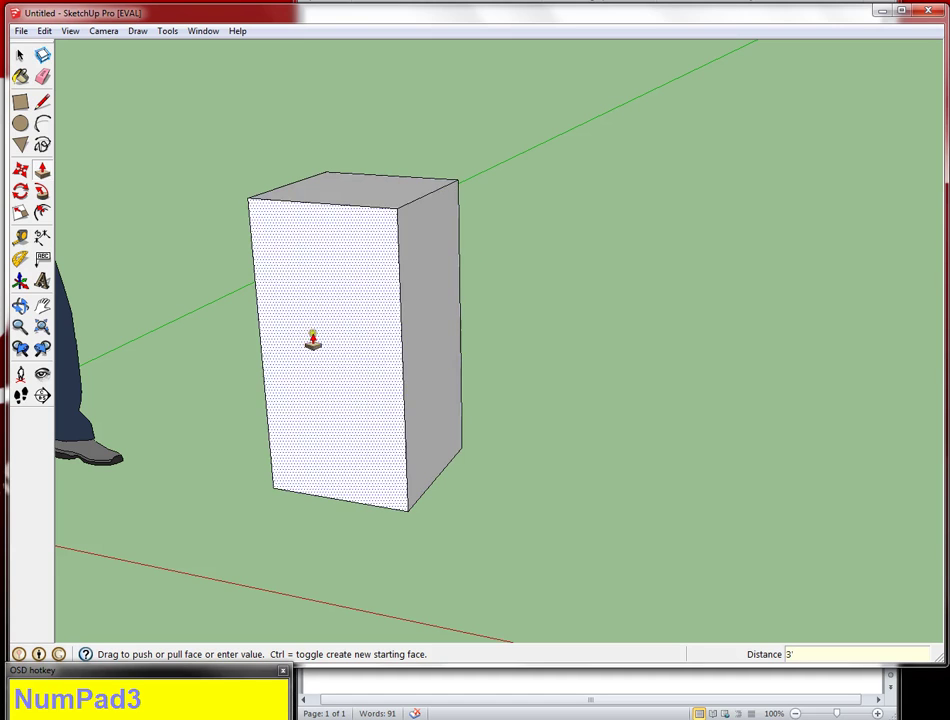
Step: Place a Tape Measure guide line on the block's top face, 2" in from its back edge
middle_click_drag(492, 248, 519, 383)
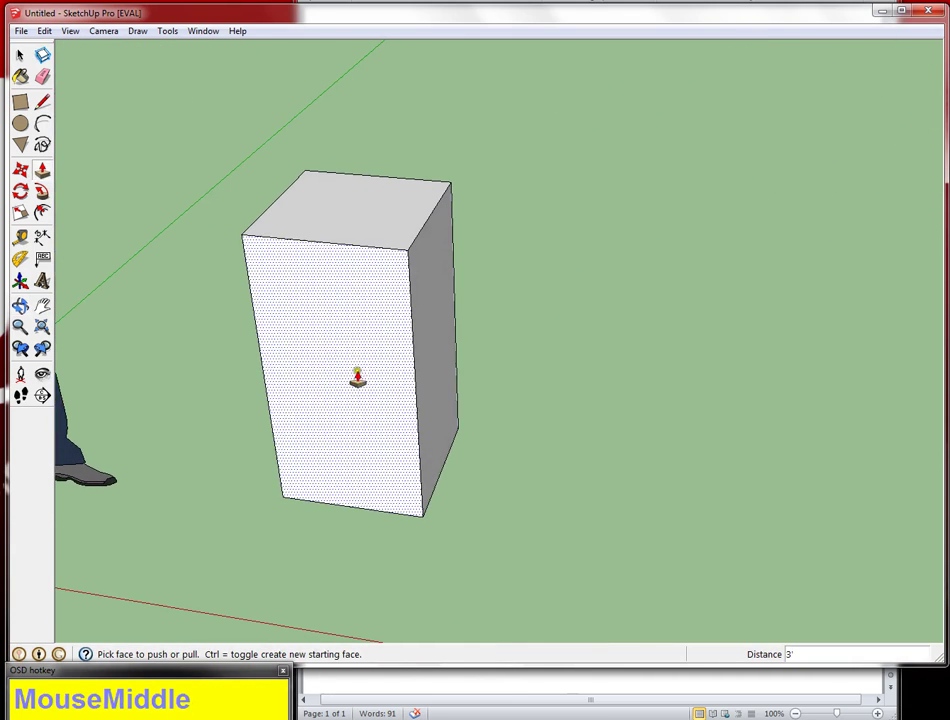
middle_click_drag(352, 303, 300, 296)
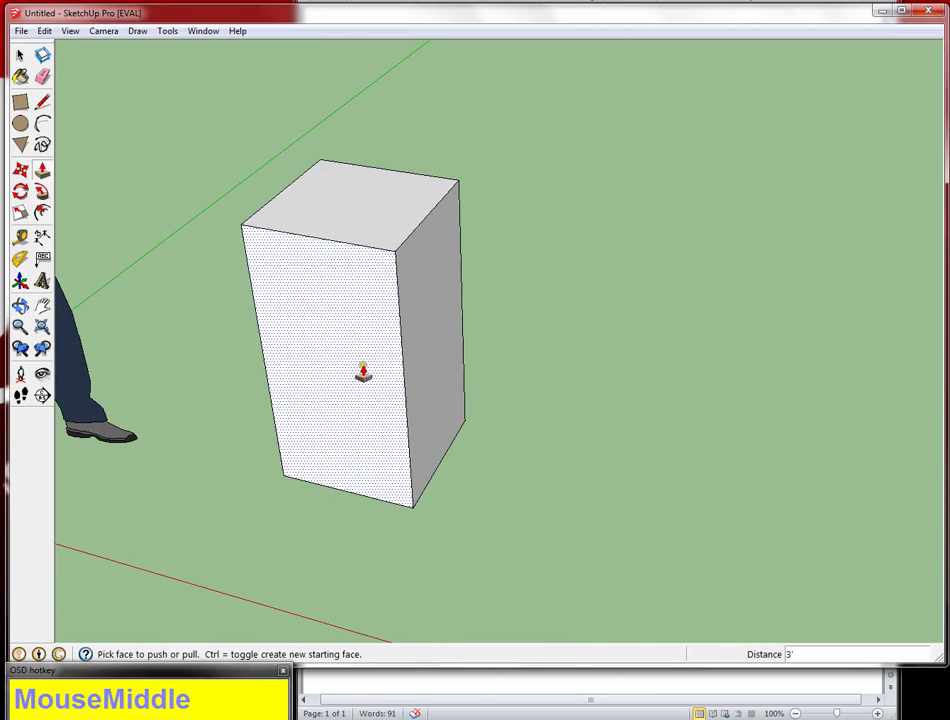
scroll(373, 171, "up", 3)
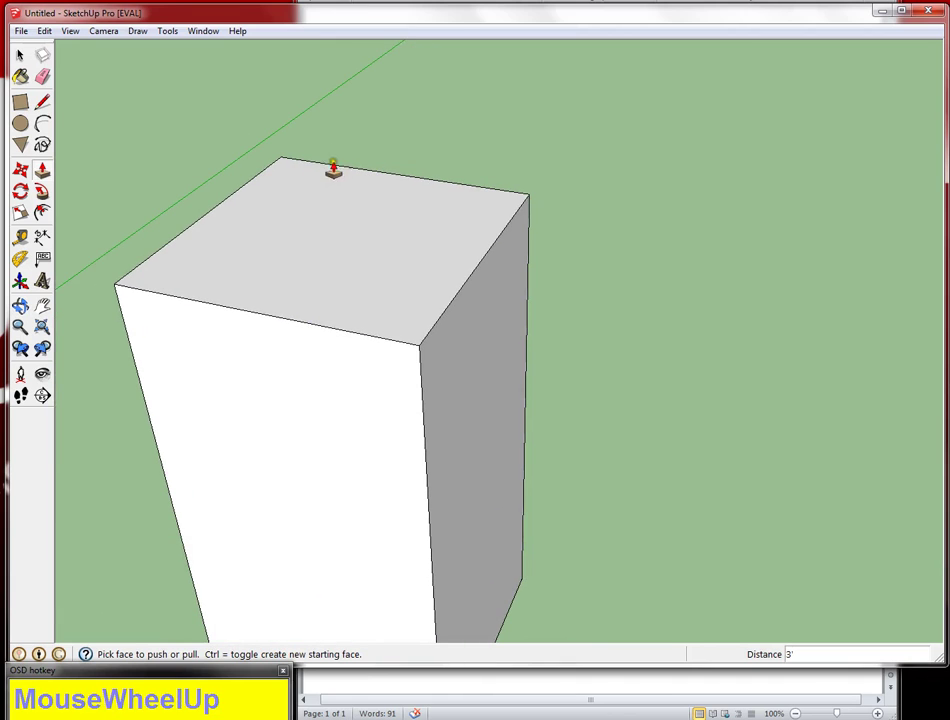
middle_click_drag(348, 184, 218, 382)
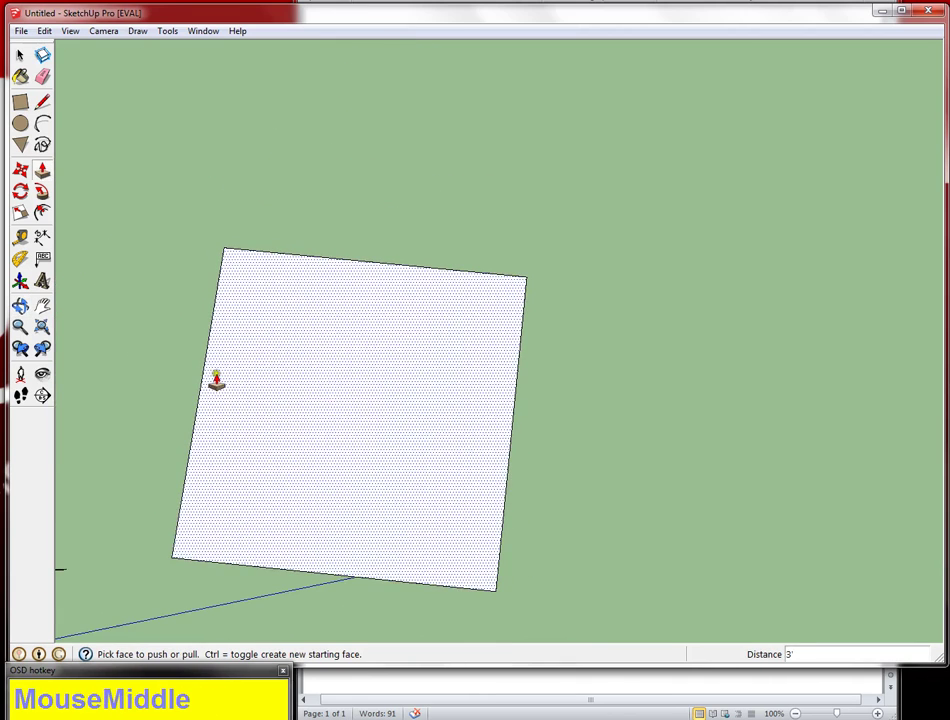
left_click(19, 237)
left_click(355, 260)
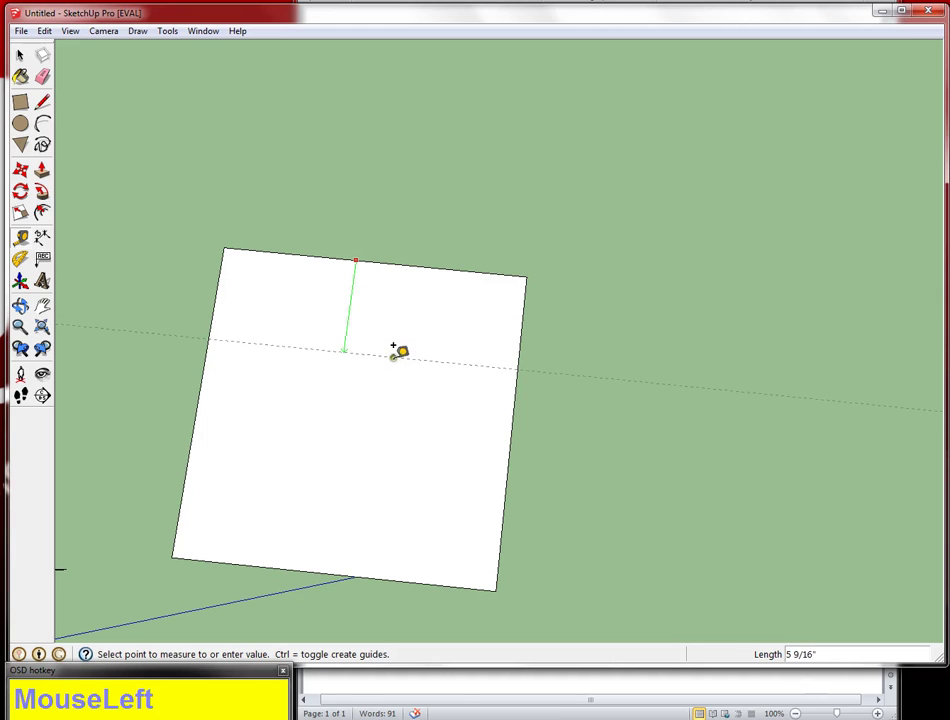
middle_click_drag(393, 347, 350, 83)
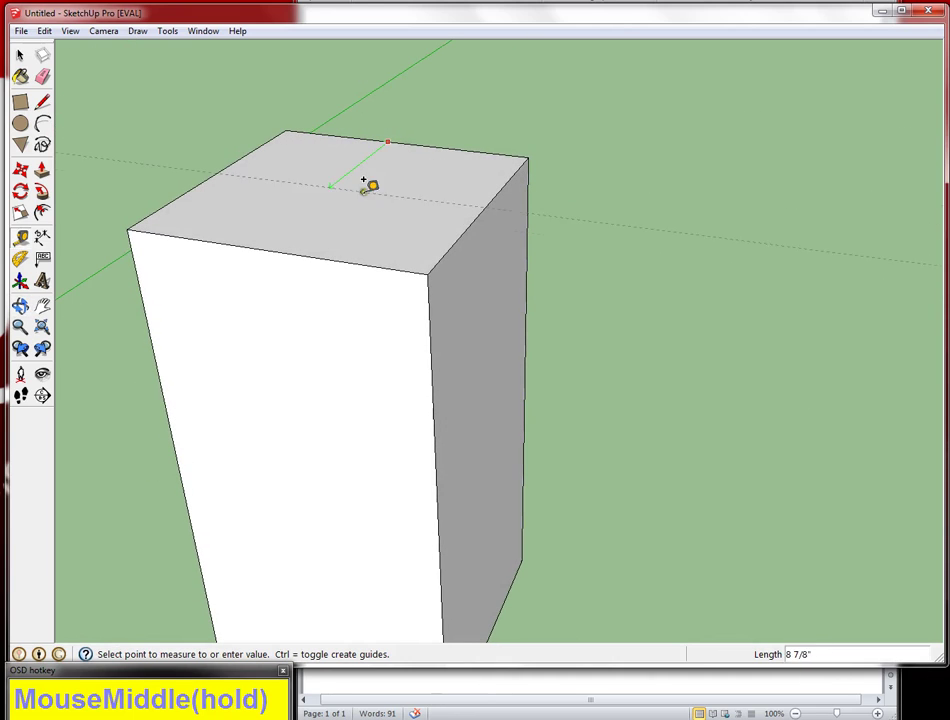
middle_click_drag(354, 182, 424, 360)
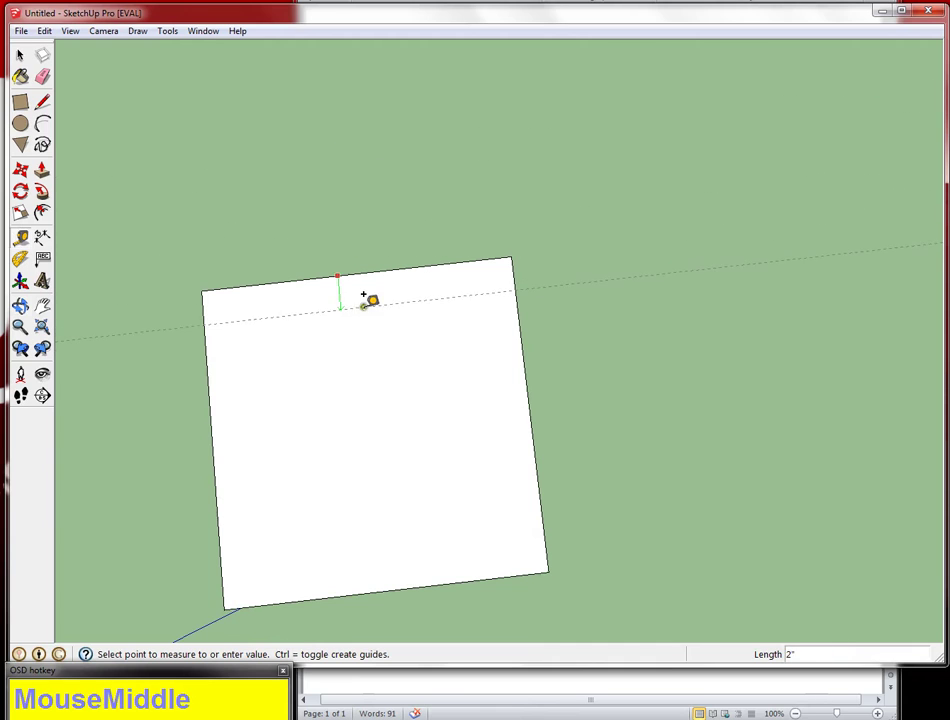
middle_click(410, 515)
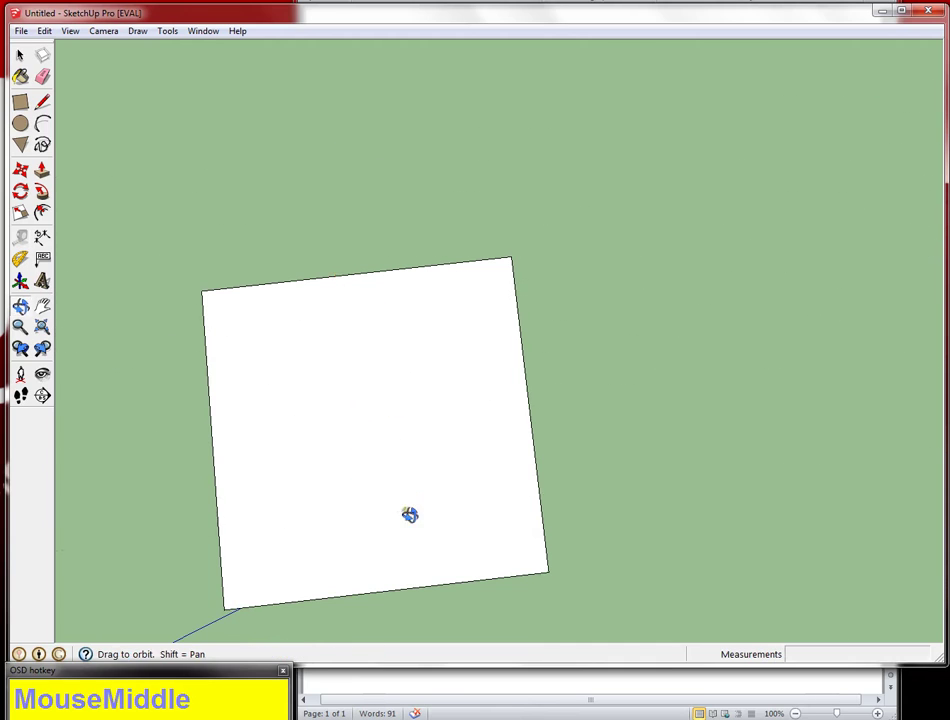
middle_click_drag(410, 515, 199, 322)
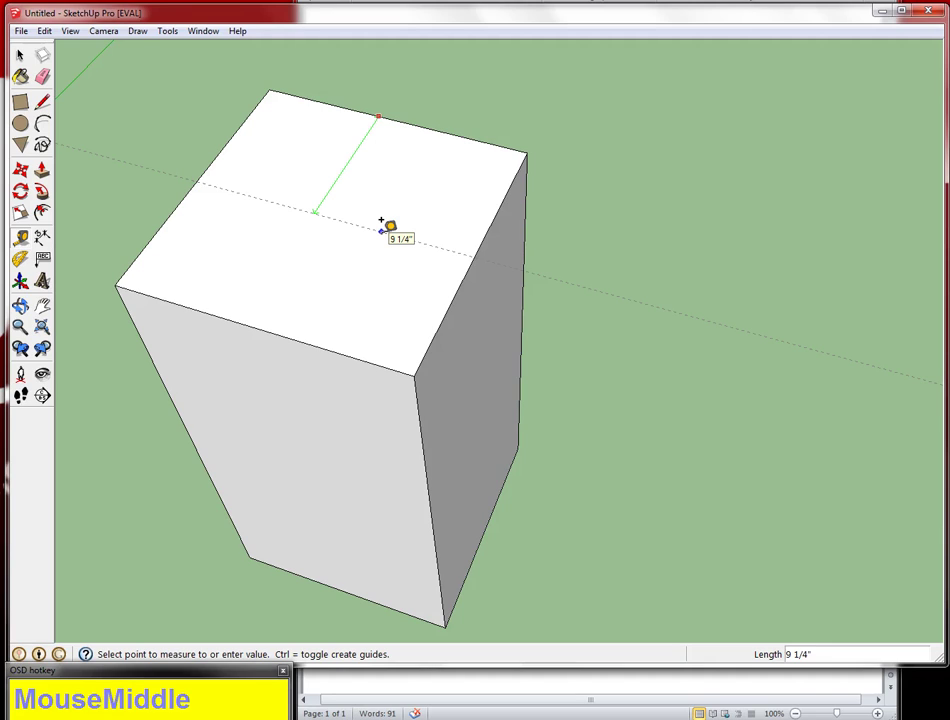
type("2")
key("Return")
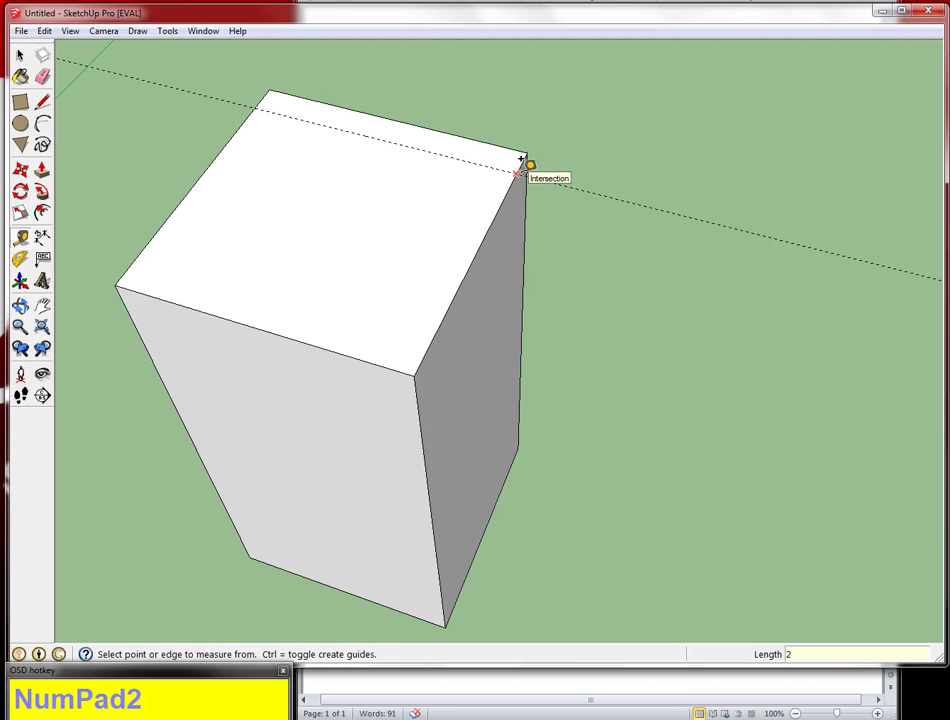
Step: Measure out a guide from the same back edge once more, entering the offset explicitly as 2"
left_click(417, 124)
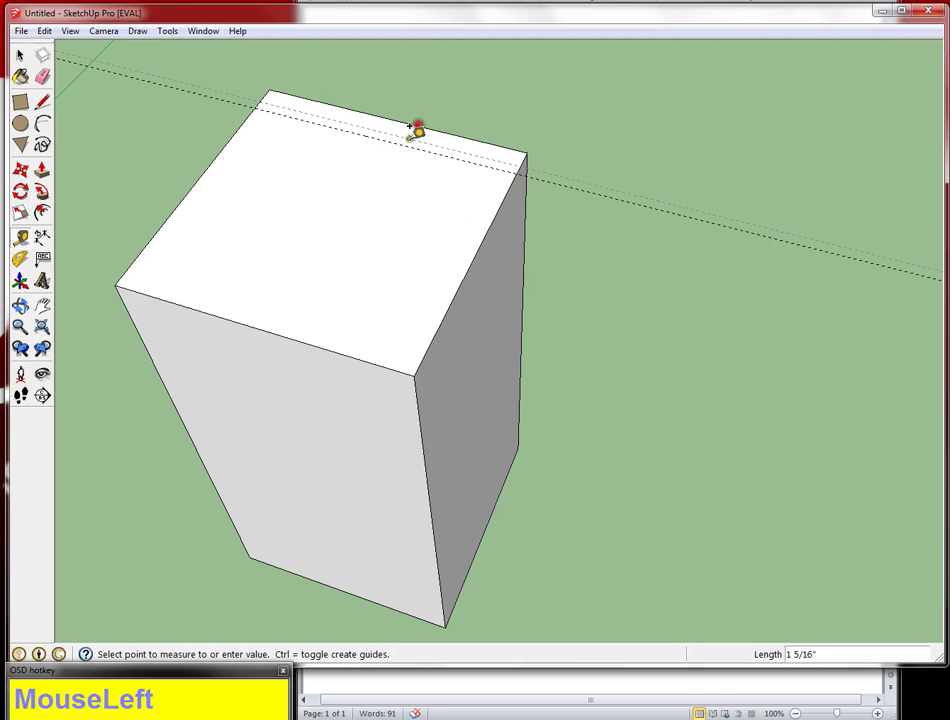
type("2")
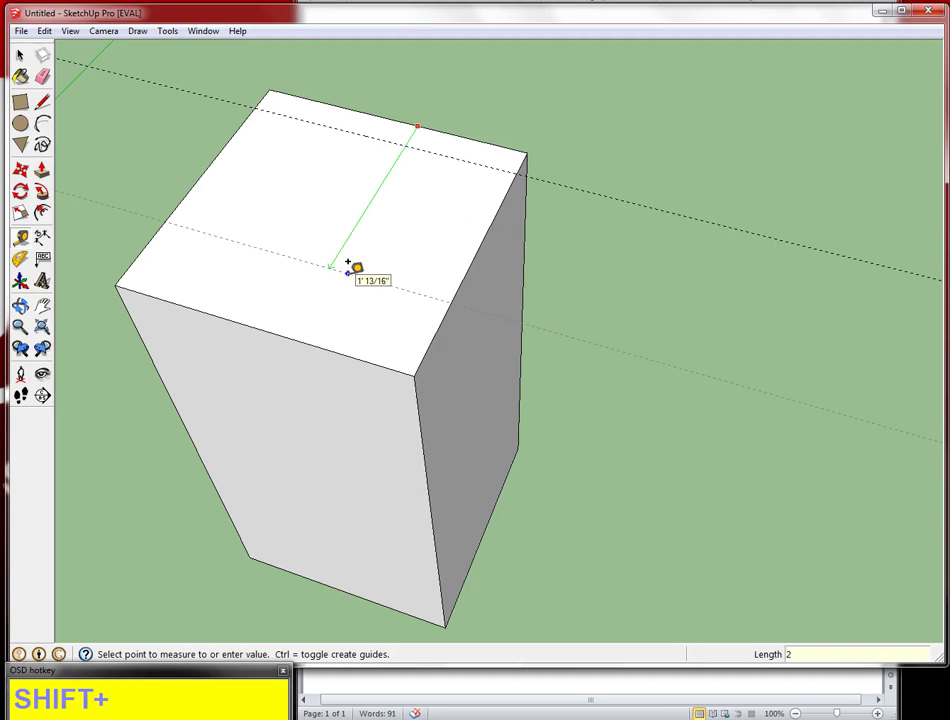
type("\"")
key("Return")
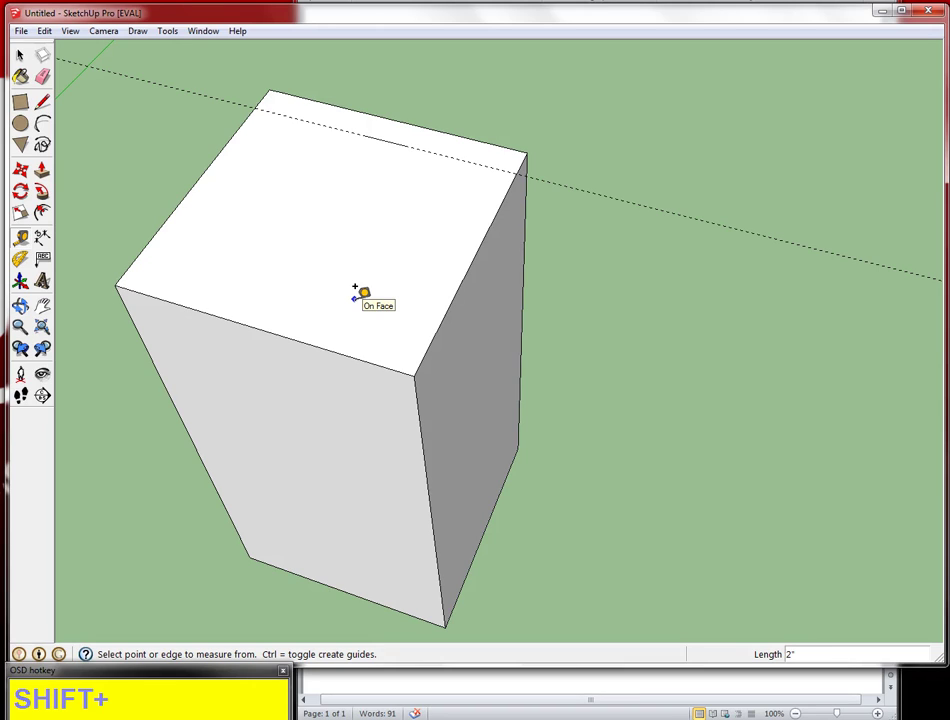
Step: Draw a line along the guide from side edge to side edge, splitting off a strip at the back of the top face
left_click(42, 102)
mouse_move(259, 111)
left_mouse_down()
mouse_move(262, 95)
mouse_move(255, 106)
left_mouse_up()
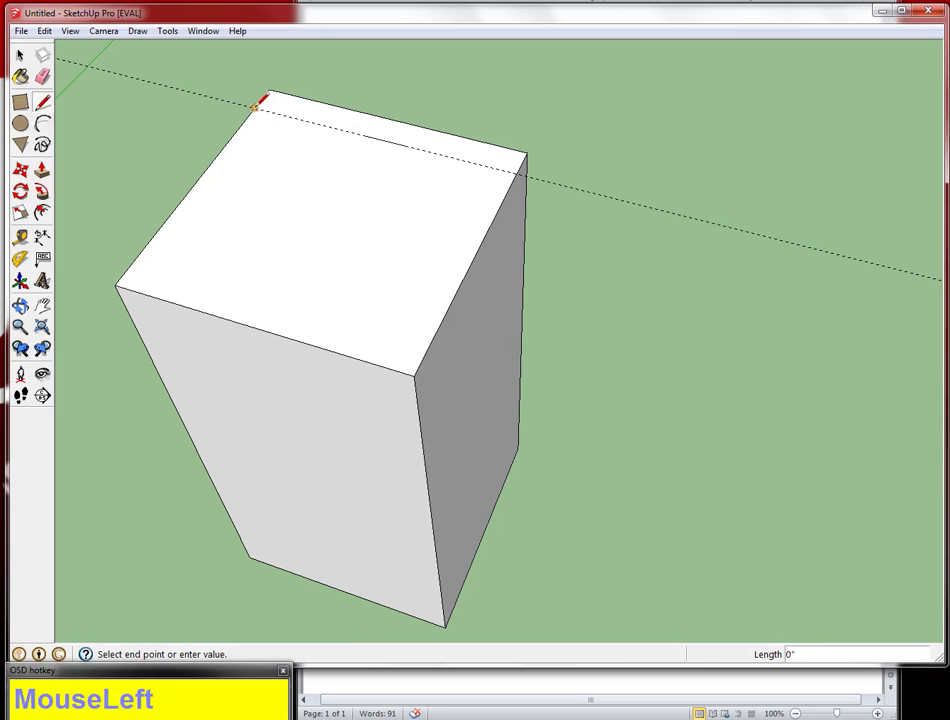
scroll(256, 108, "up", 3)
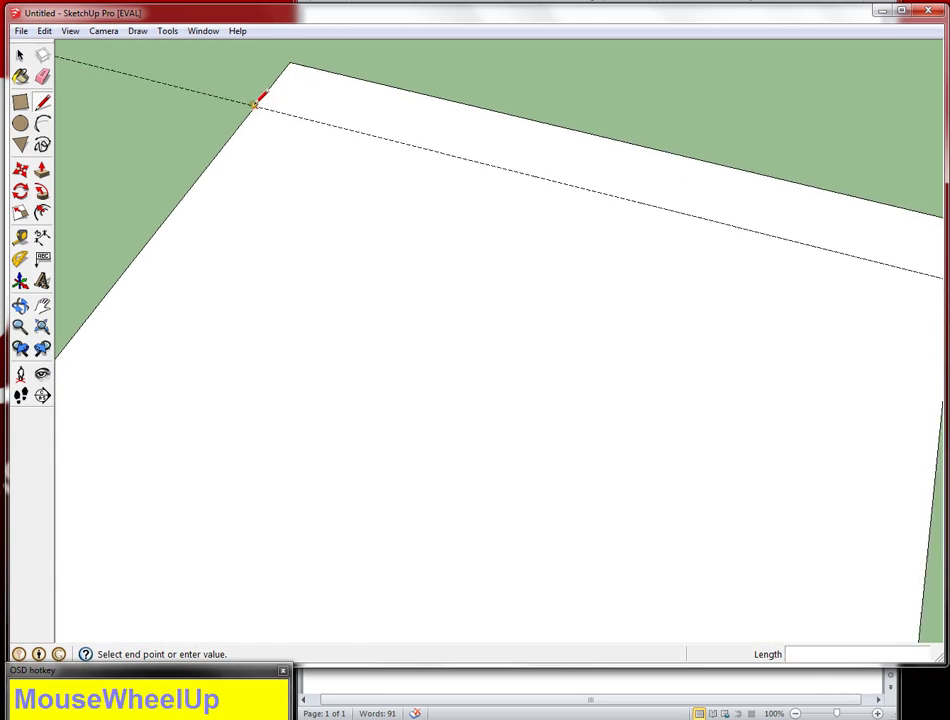
middle_click_drag(256, 108, 269, 168)
scroll(265, 150, "down", 3)
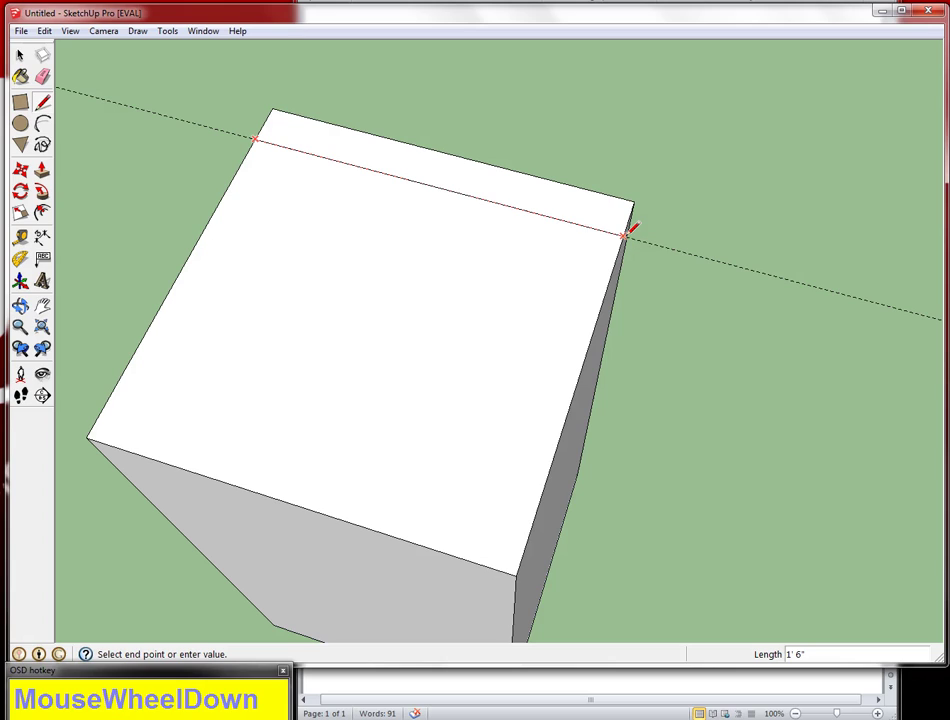
left_click(627, 233)
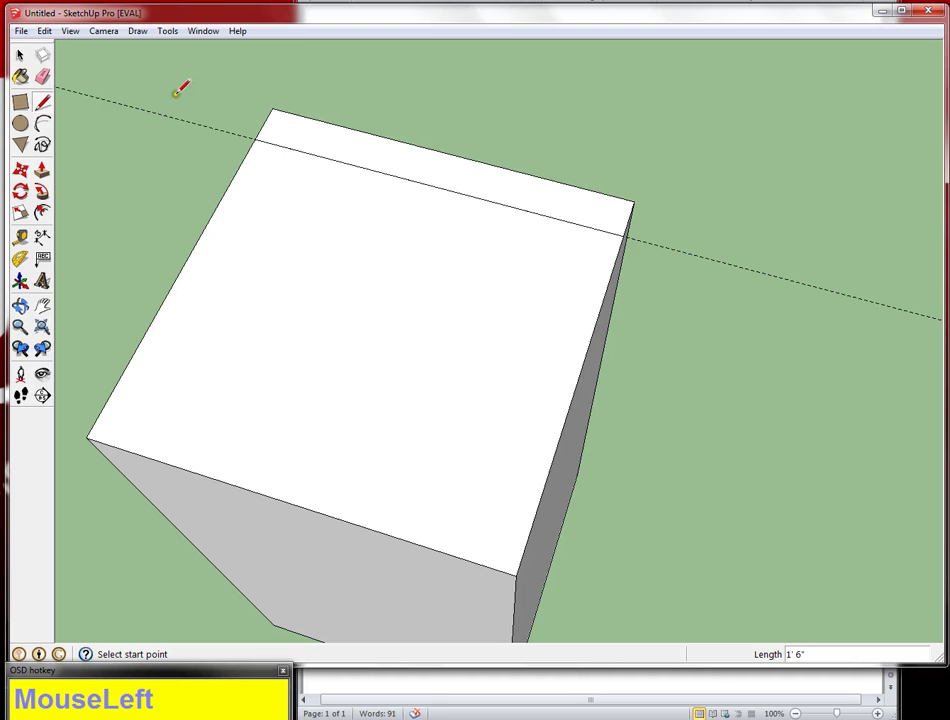
Step: Push the larger front part of the top face down 1' 6" to form the seat and backrest
left_click(42, 170)
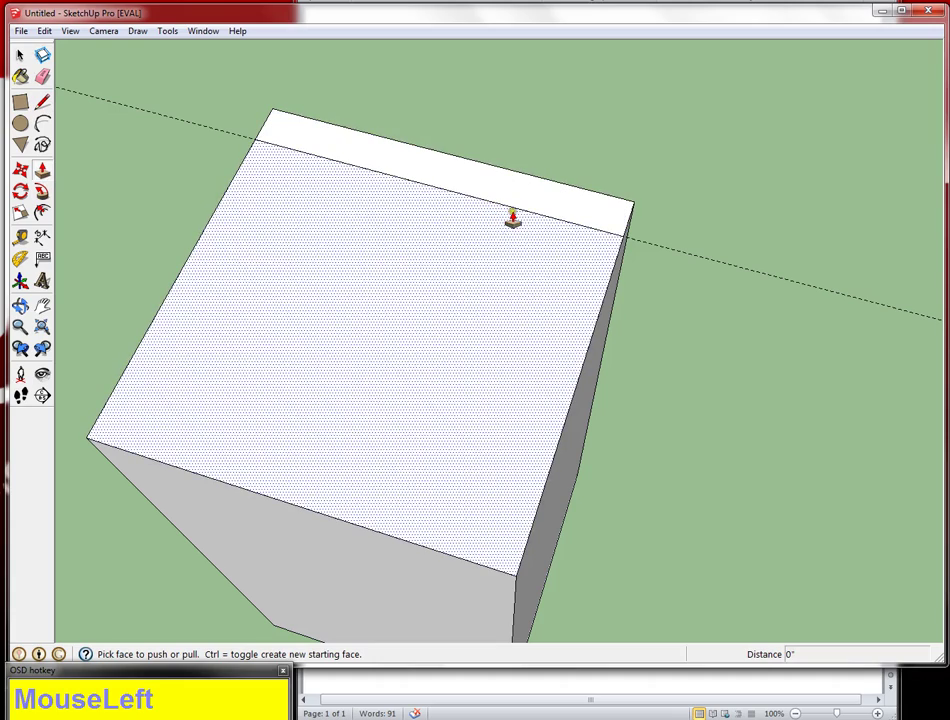
middle_click_drag(496, 474, 465, 345)
left_click(465, 345)
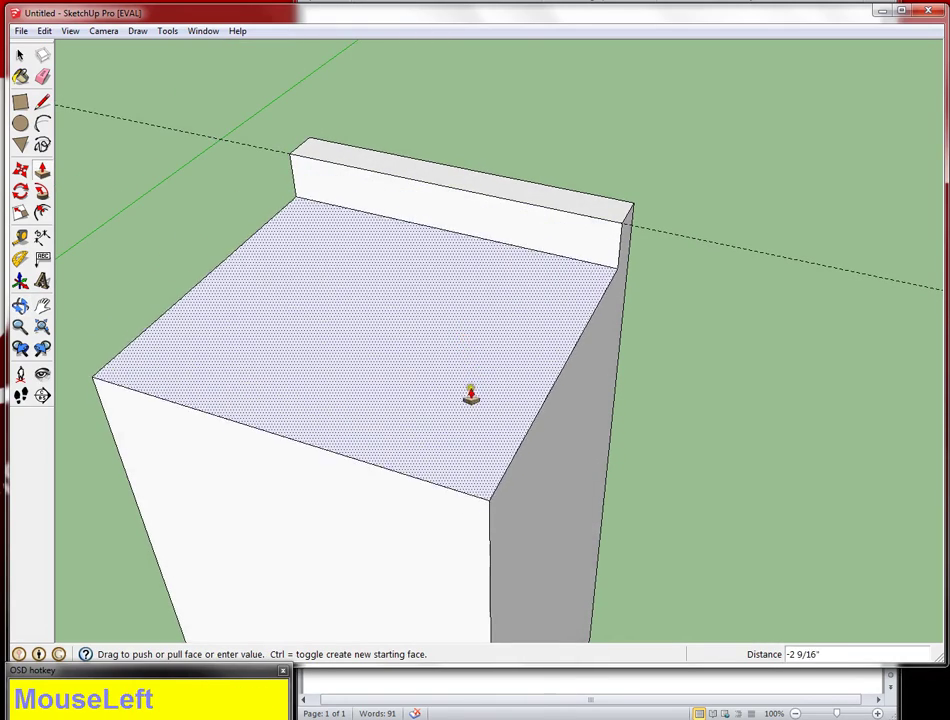
scroll(486, 530, "down", 3)
middle_click_drag(483, 540, 477, 332, "shift")
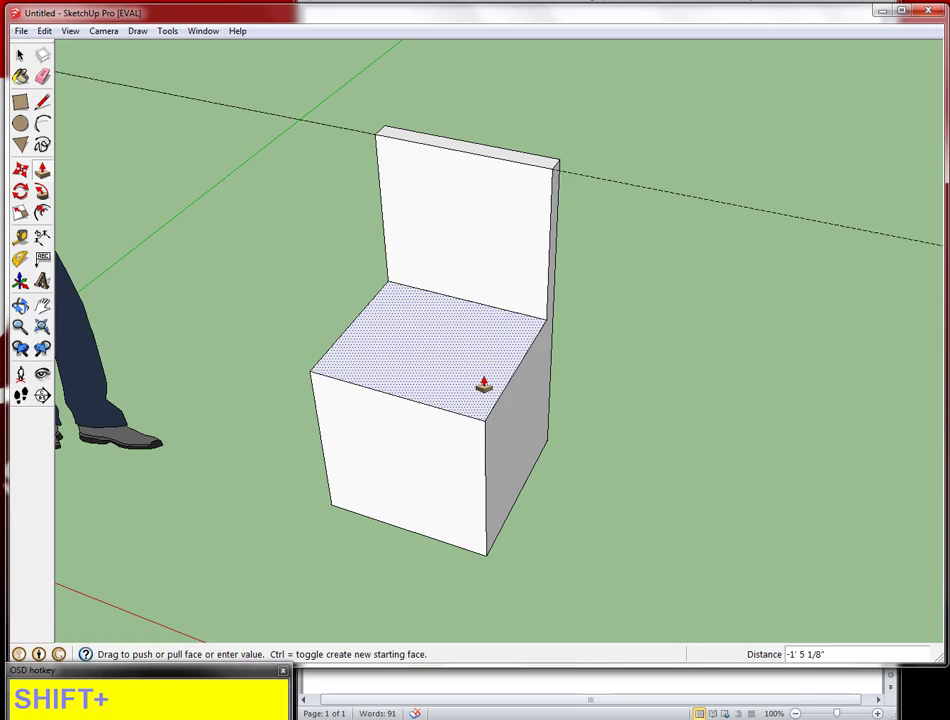
type("1' 6")
key("Return")
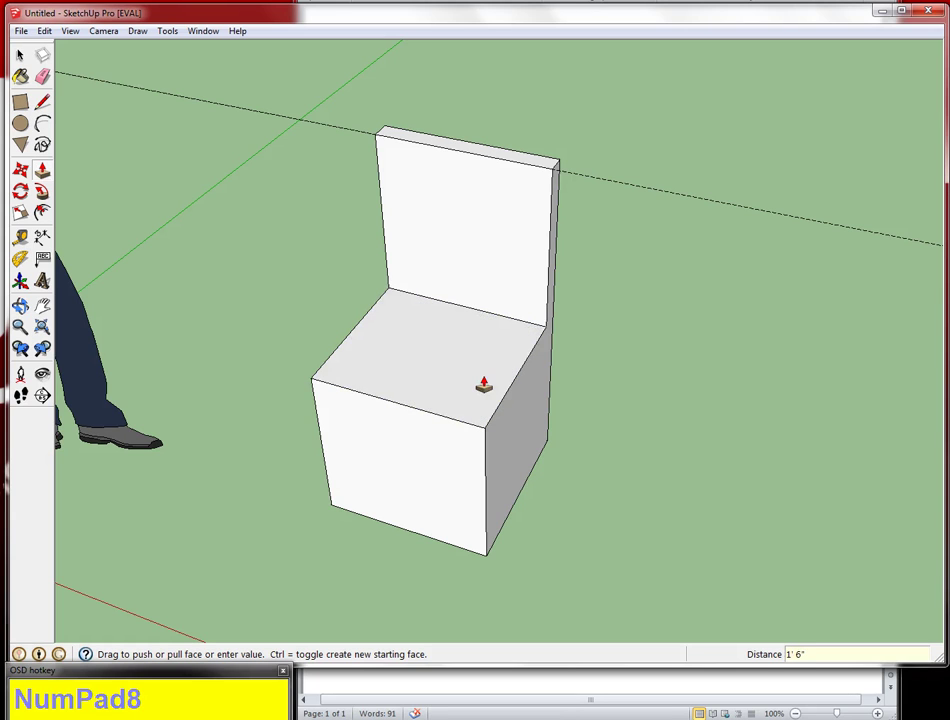
Step: Place a guide line 1' 4" back from the seat's front edge, where the seat meets the backrest
middle_click_drag(431, 471, 602, 263)
scroll(526, 435, "up", 3)
middle_click_drag(458, 496, 483, 483)
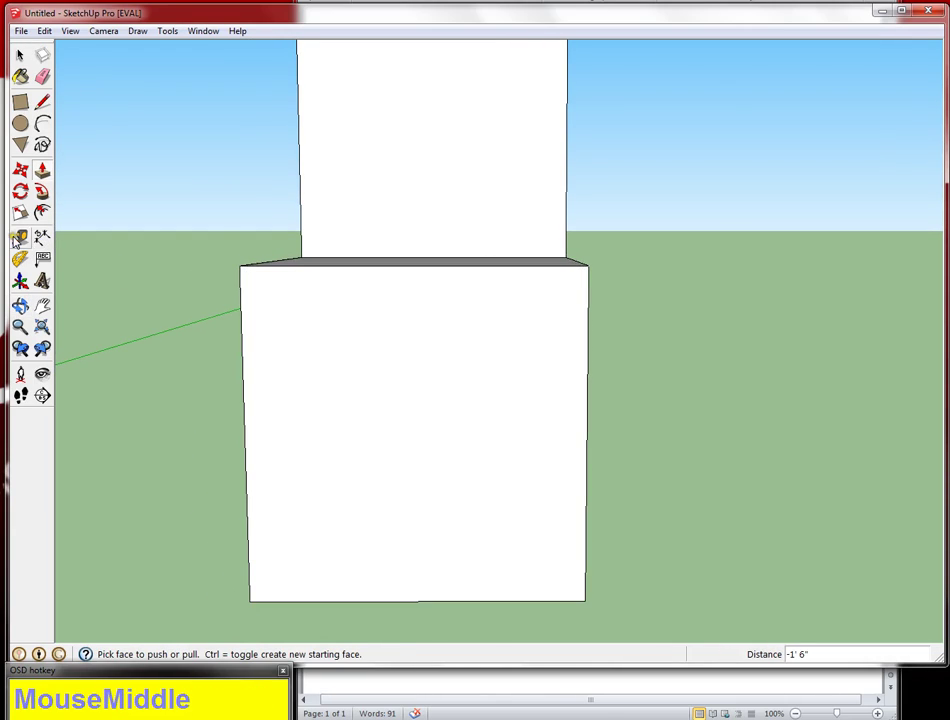
left_click(18, 240)
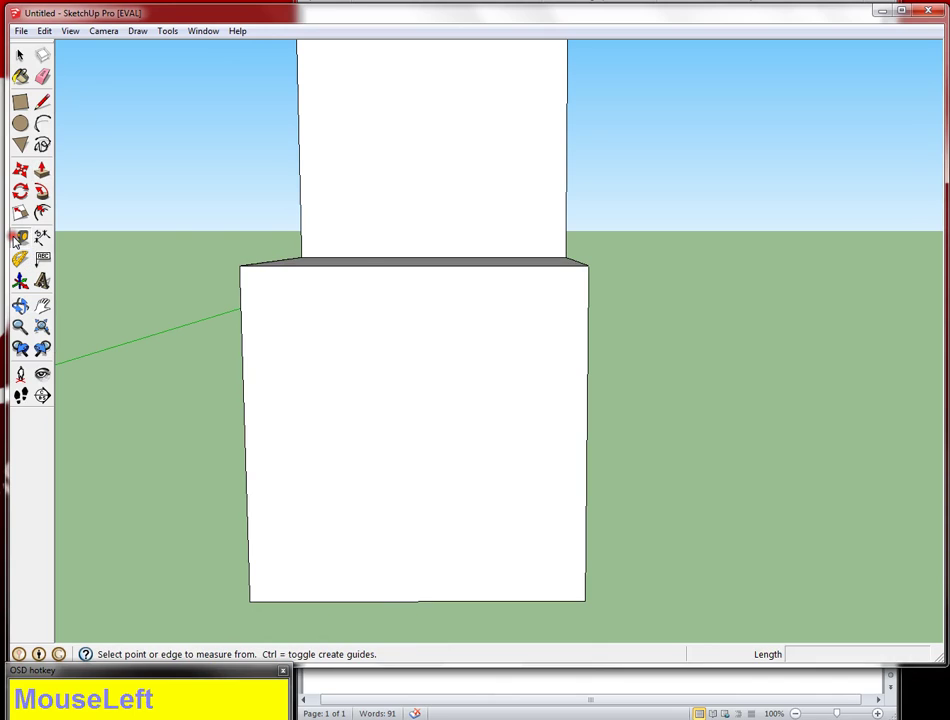
left_click(370, 258)
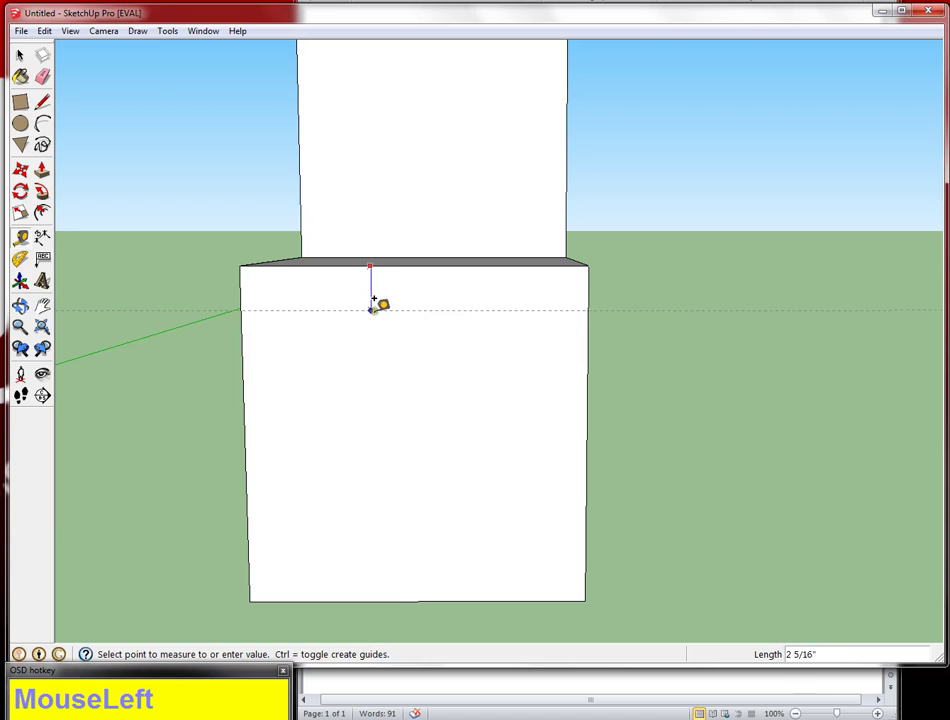
left_click(382, 244)
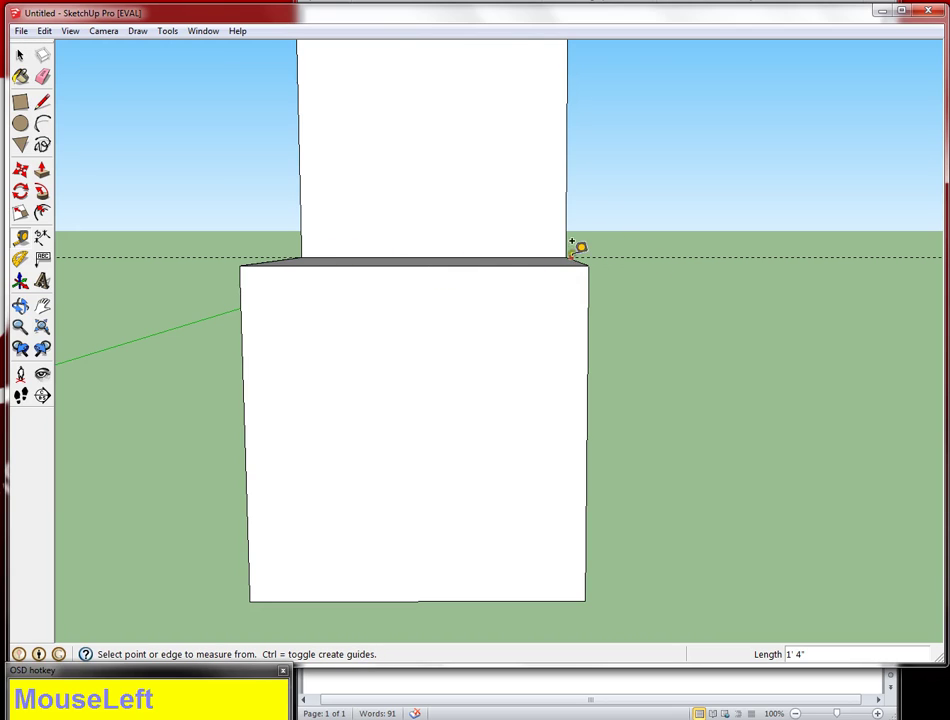
Step: Place a horizontal guide on the seat block's front face, 2" below its top edge
left_click(377, 265)
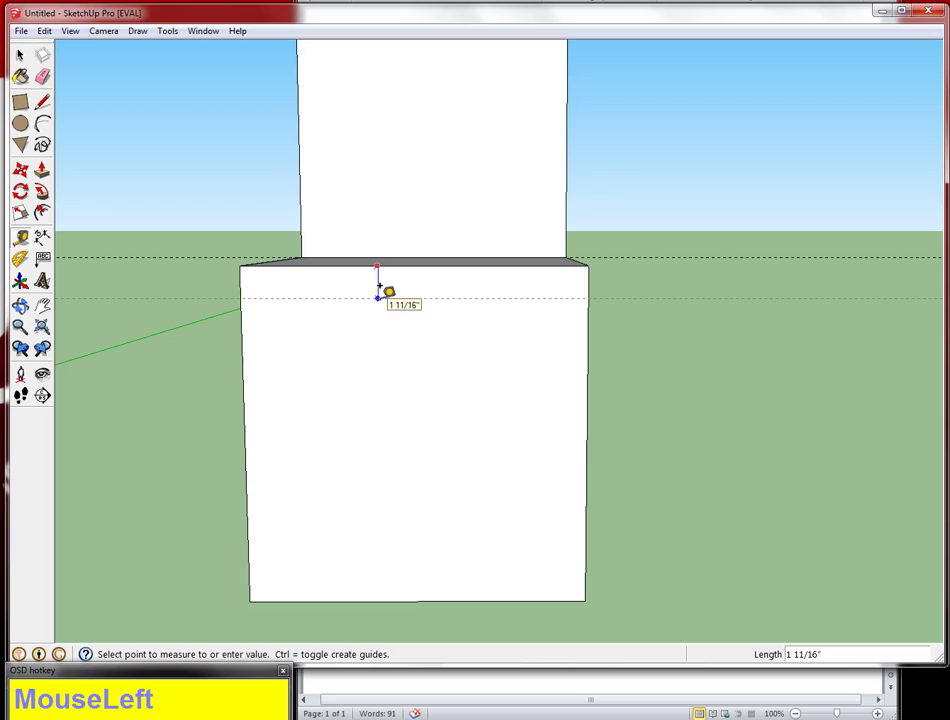
type("2")
key("Return")
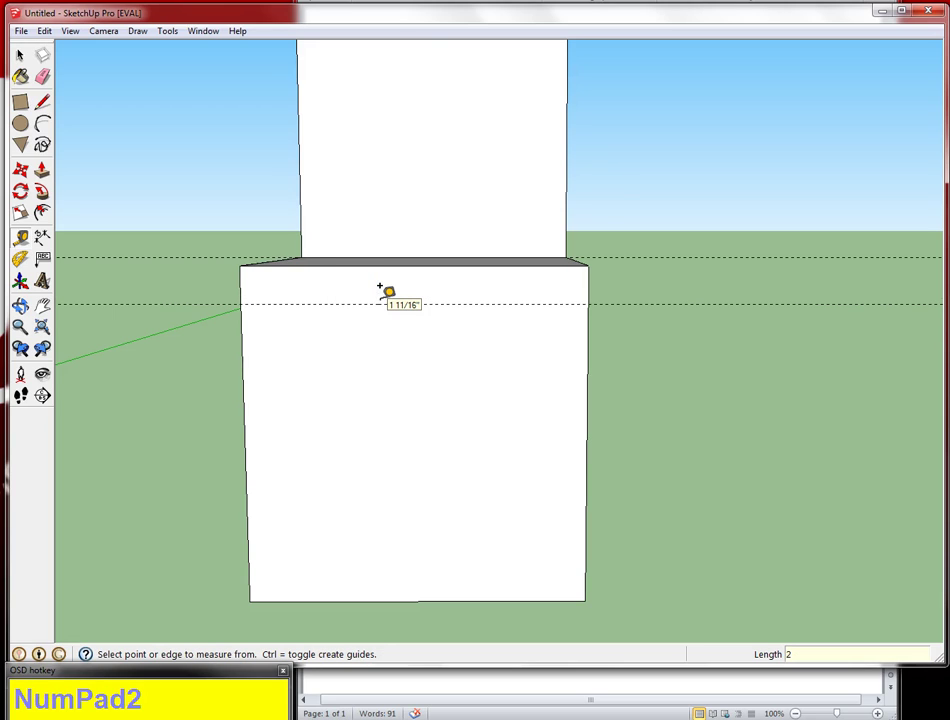
Step: Place vertical guides on the front face, 2" in from each of its two side edges
left_click(241, 355)
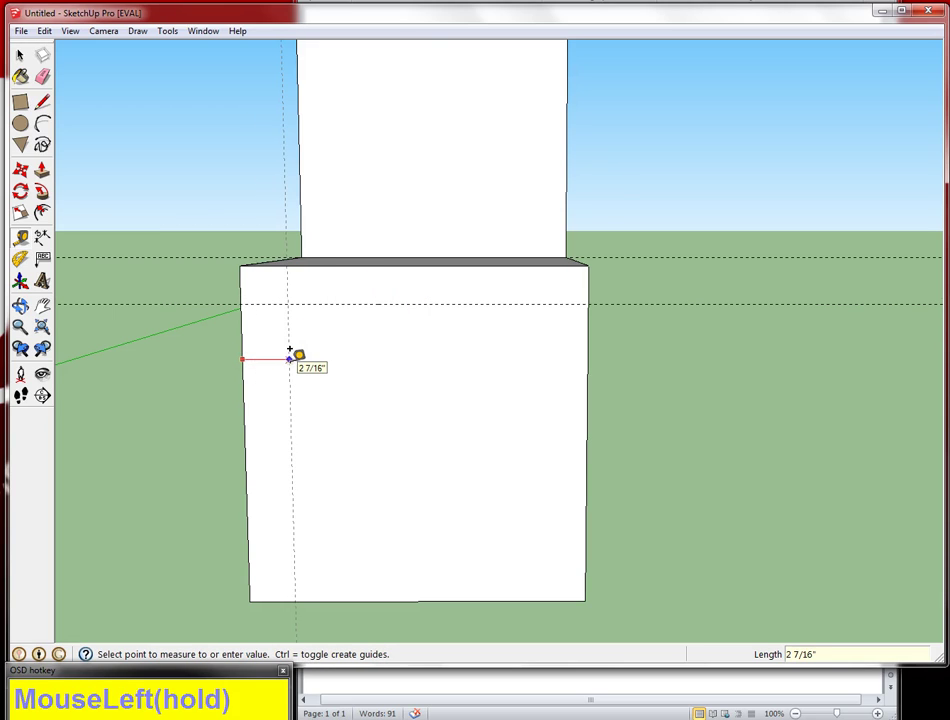
type("2")
key("Return")
left_click(587, 353)
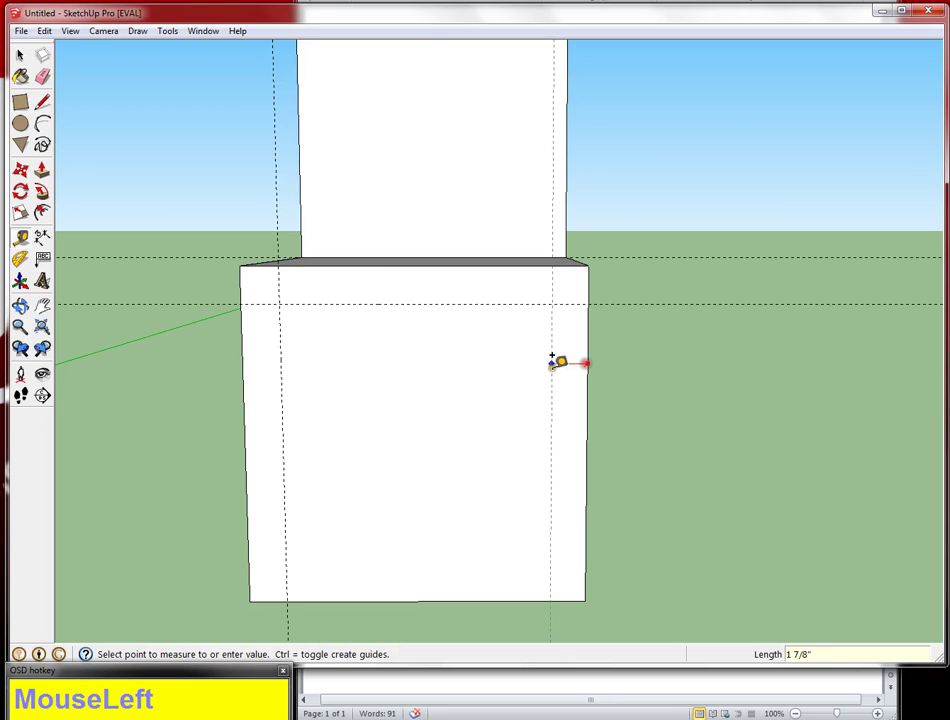
type("2")
key("Return")
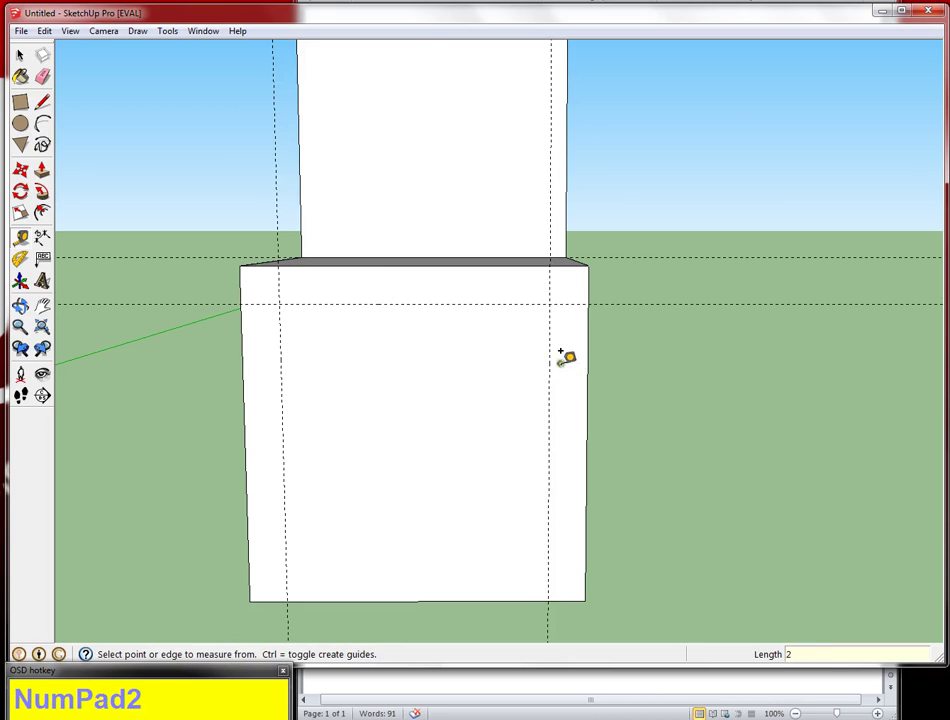
left_click(243, 376)
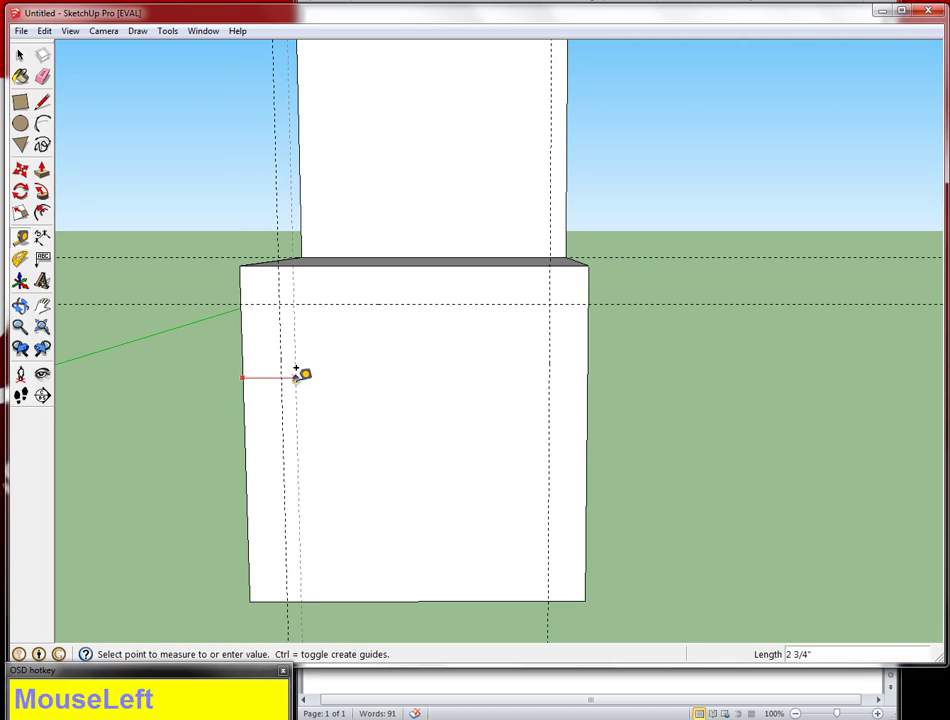
key("Escape")
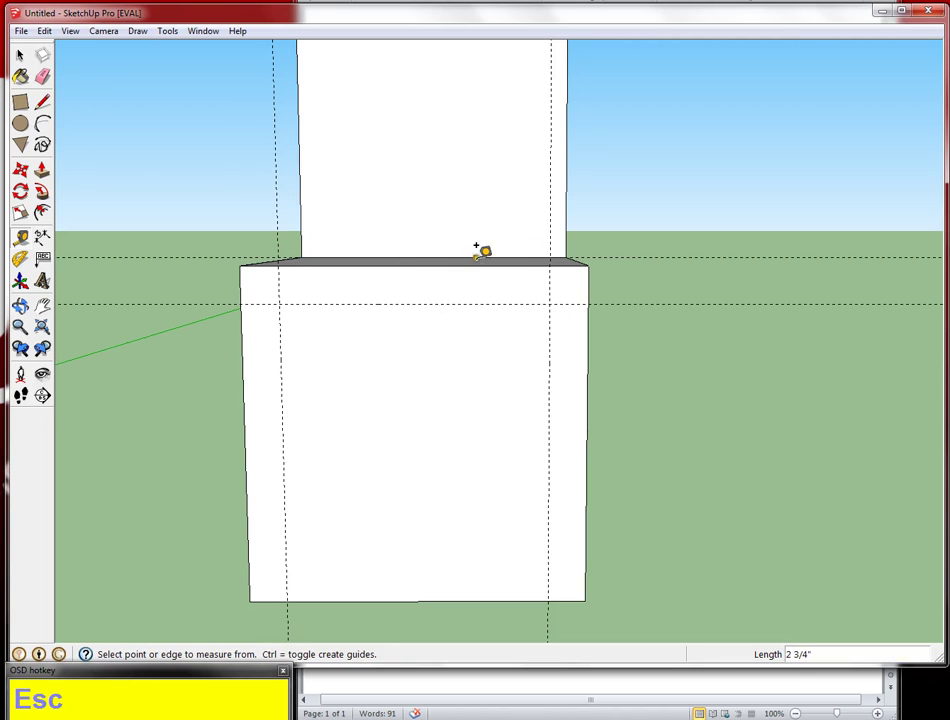
Step: Draw a rectangle 1' 4" high and 1' 2" wide on the front face, from the upper guide intersection down to the bottom edge
middle_click_drag(527, 287, 384, 278)
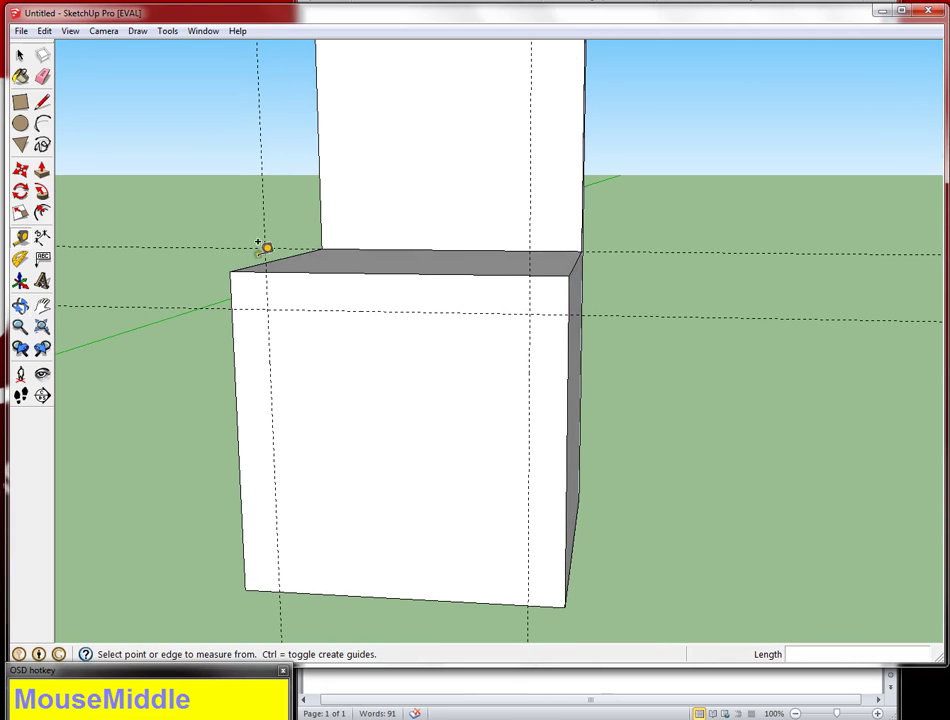
left_click(44, 103)
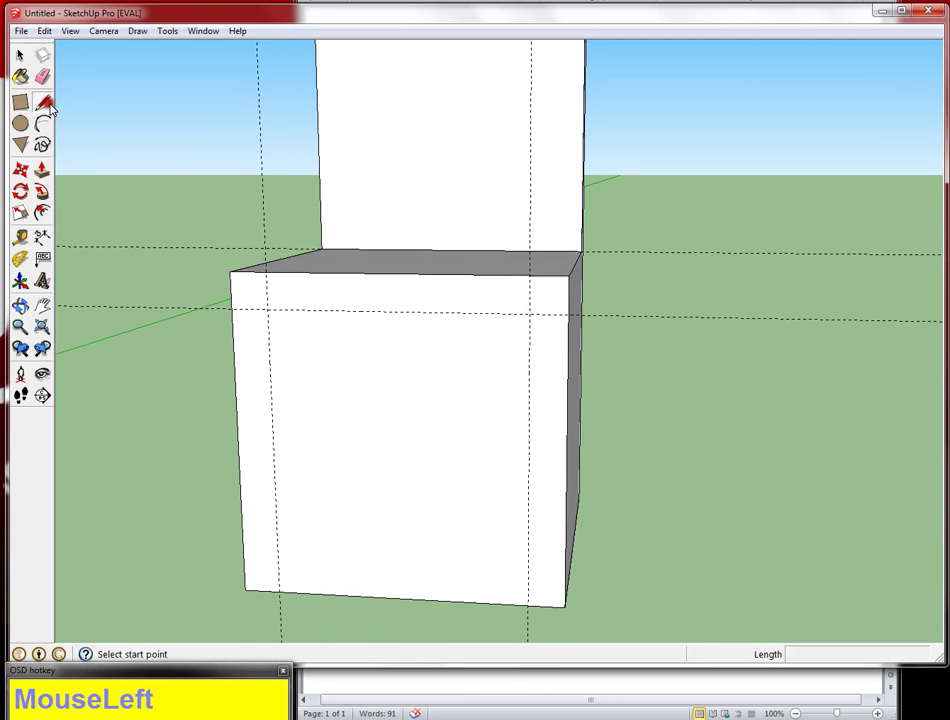
left_click(20, 102)
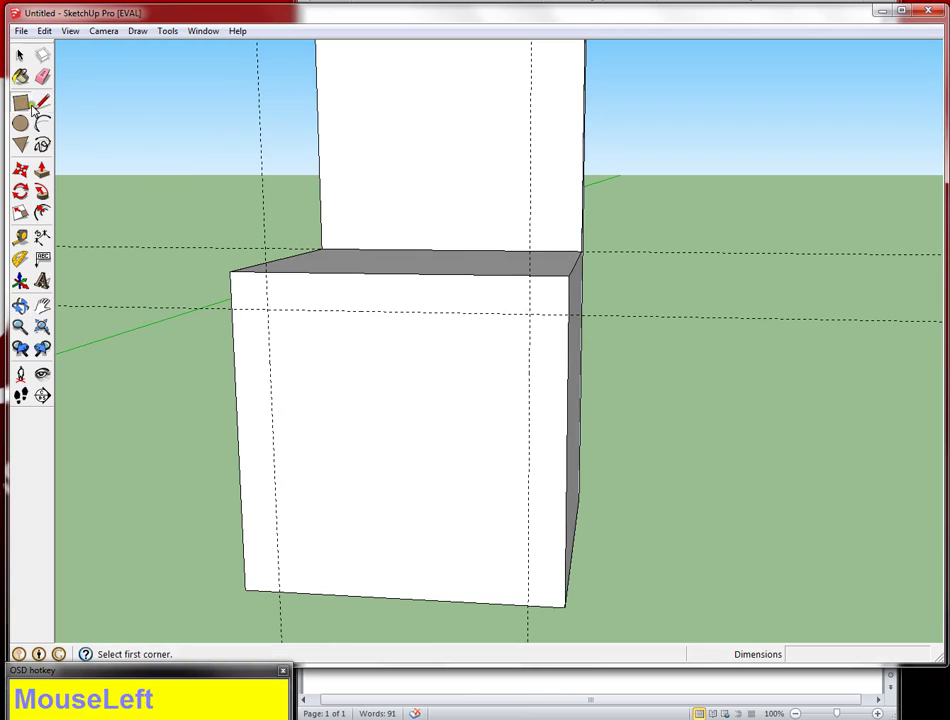
left_click(41, 104)
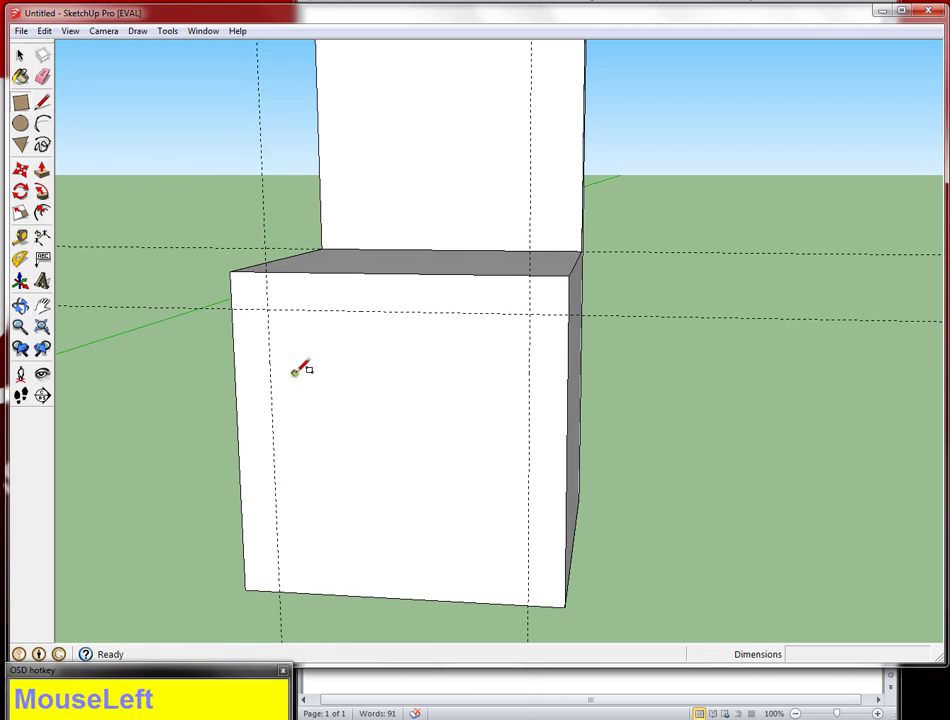
left_click(268, 309)
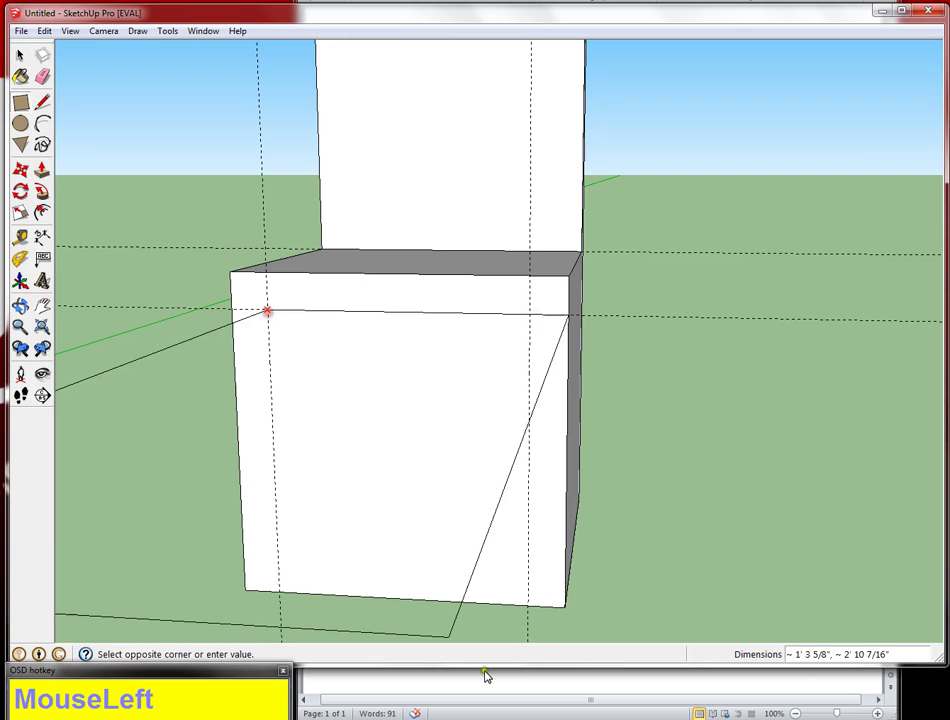
left_click(528, 605)
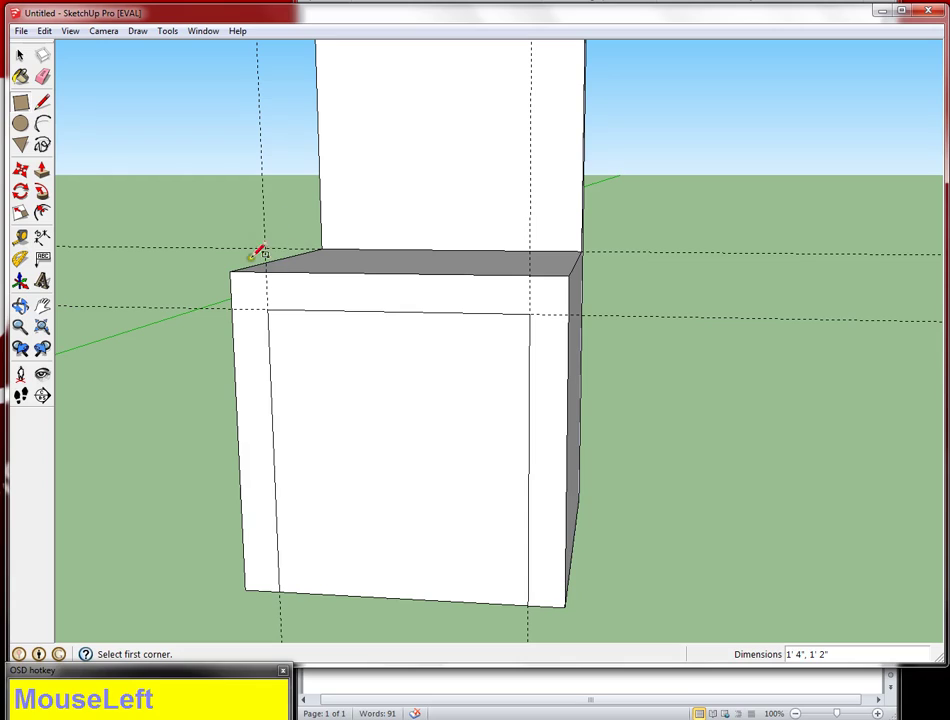
Step: Erase the guide line running along where the seat meets the backrest
middle_click_drag(598, 292, 153, 331)
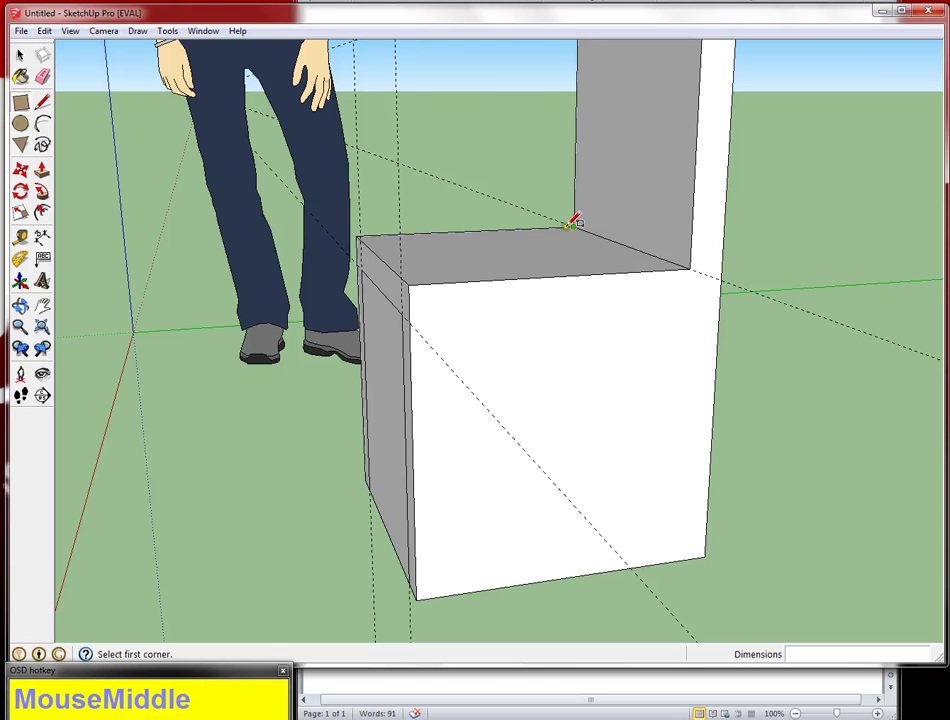
key("e")
left_click(522, 193)
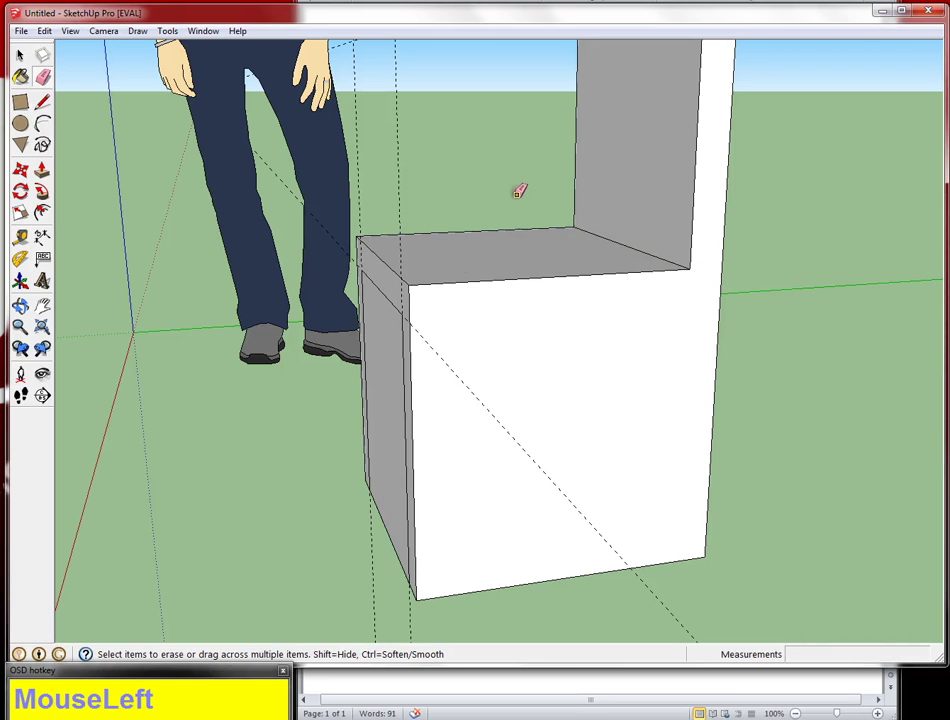
mouse_move(517, 191)
middle_mouse_down()
mouse_move(436, 336)
mouse_move(712, 218)
mouse_move(700, 218)
middle_mouse_up()
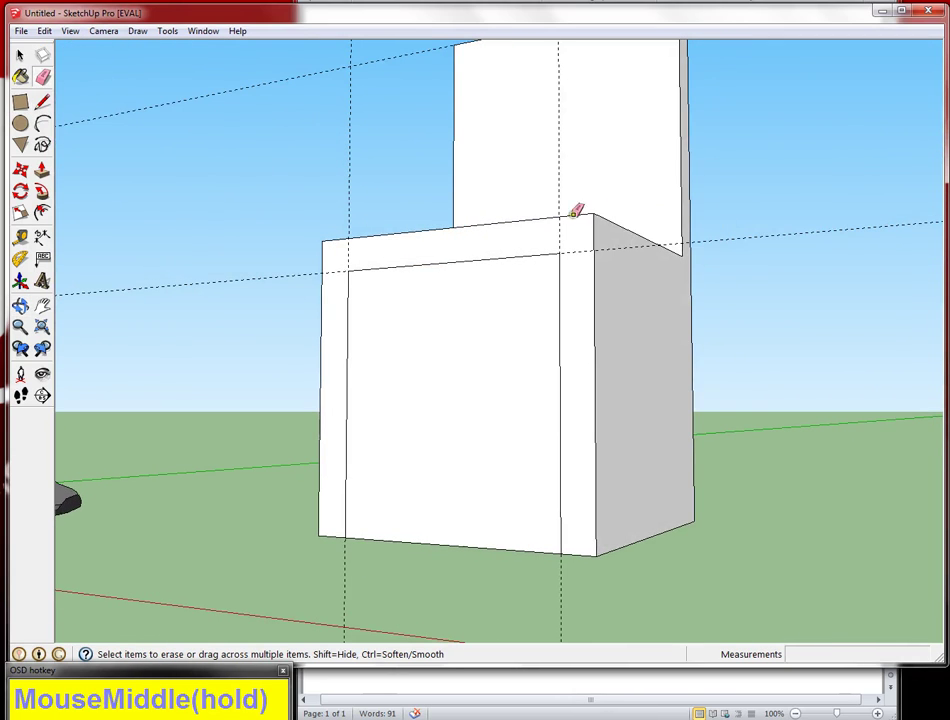
left_click(421, 54)
key("ctrl+z")
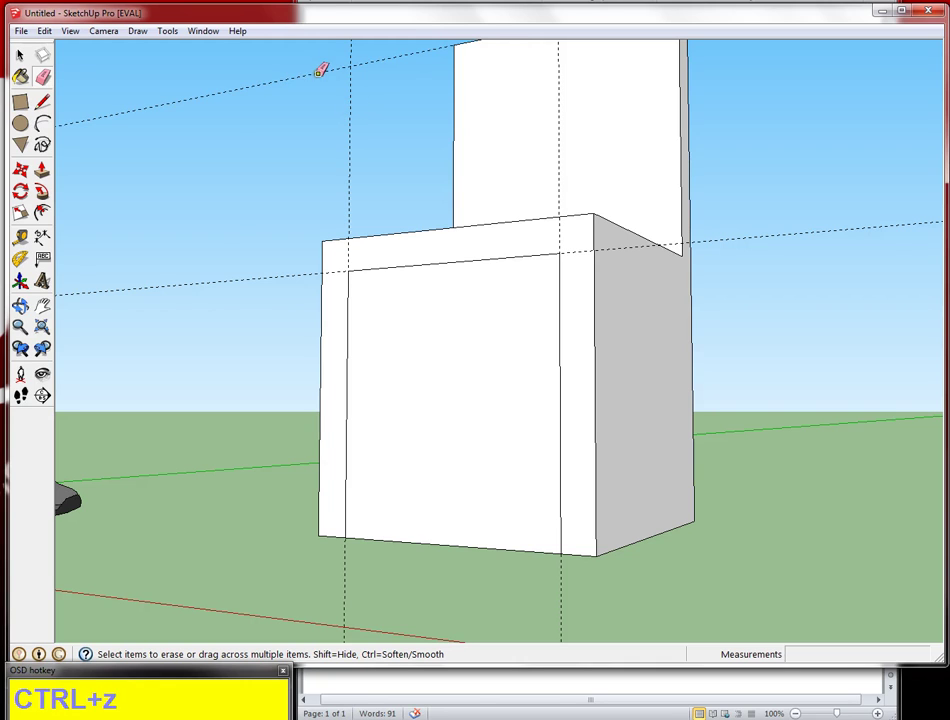
key("l")
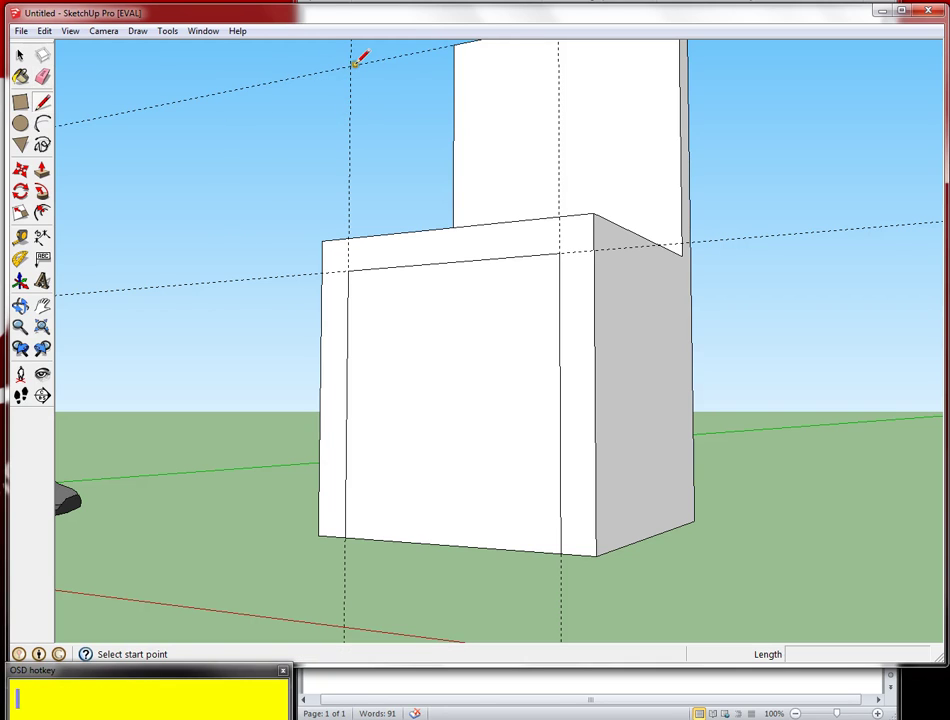
Step: Erase all remaining guide lines around the chair, including the one across the backrest's top
middle_click_drag(485, 88, 606, 178)
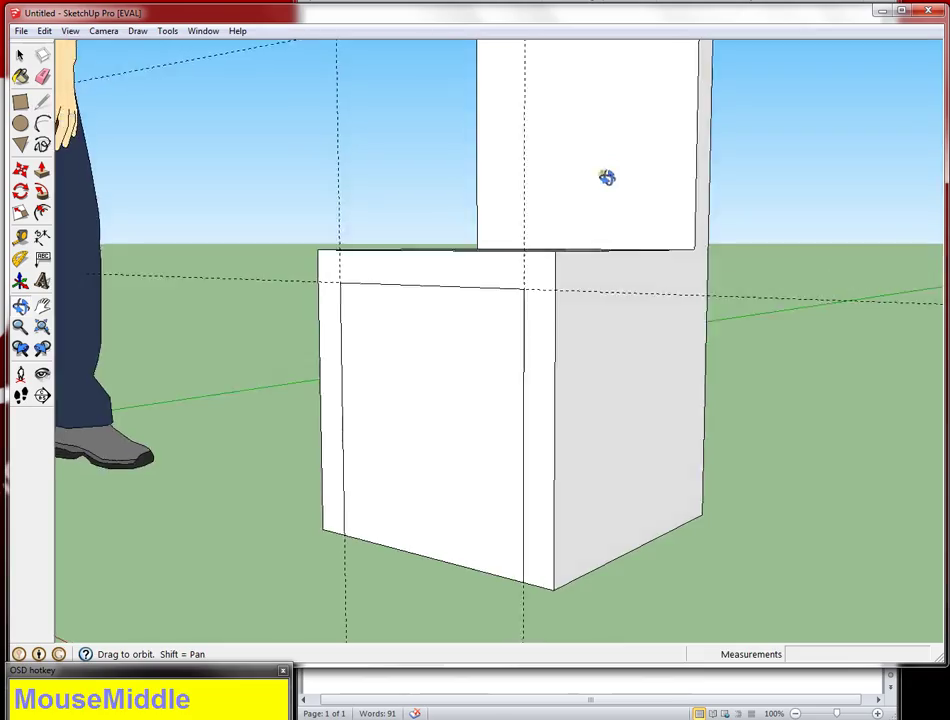
scroll(557, 178, "down", 5)
mouse_move(578, 118)
middle_mouse_down("shift")
mouse_move(479, 250)
mouse_move(452, 269)
mouse_move(288, 280)
mouse_move(265, 269)
mouse_move(494, 225)
mouse_move(418, 314)
mouse_move(384, 335)
middle_mouse_up("shift")
key("e")
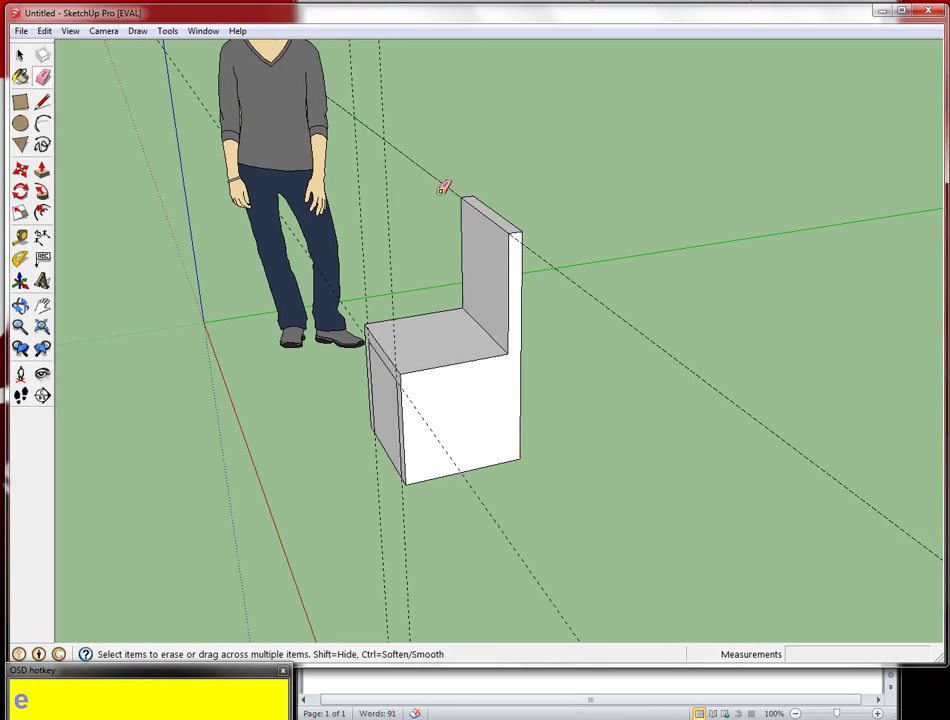
left_click(446, 184)
left_click_drag(378, 242, 360, 222)
mouse_move(360, 222)
middle_mouse_down()
mouse_move(403, 265)
mouse_move(388, 314)
middle_mouse_up()
left_click(334, 337)
Step: Push the front rectangle back 1' 6" through the whole block to open the space under the seat
middle_click_drag(381, 413, 492, 449, "shift")
scroll(535, 436, "up", 3)
scroll(535, 436, "up", 1)
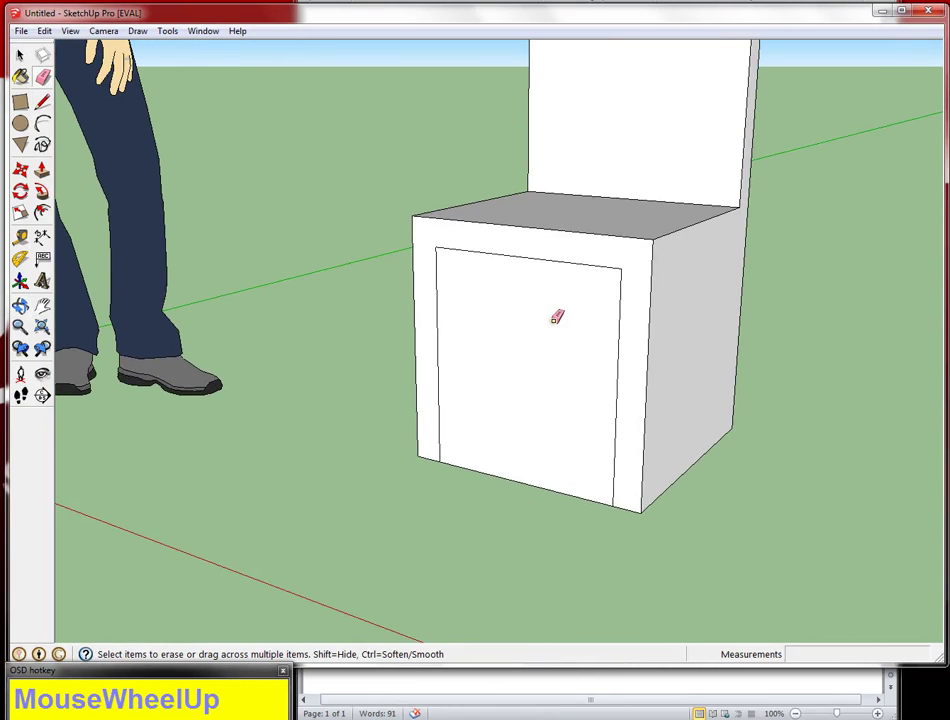
key("p")
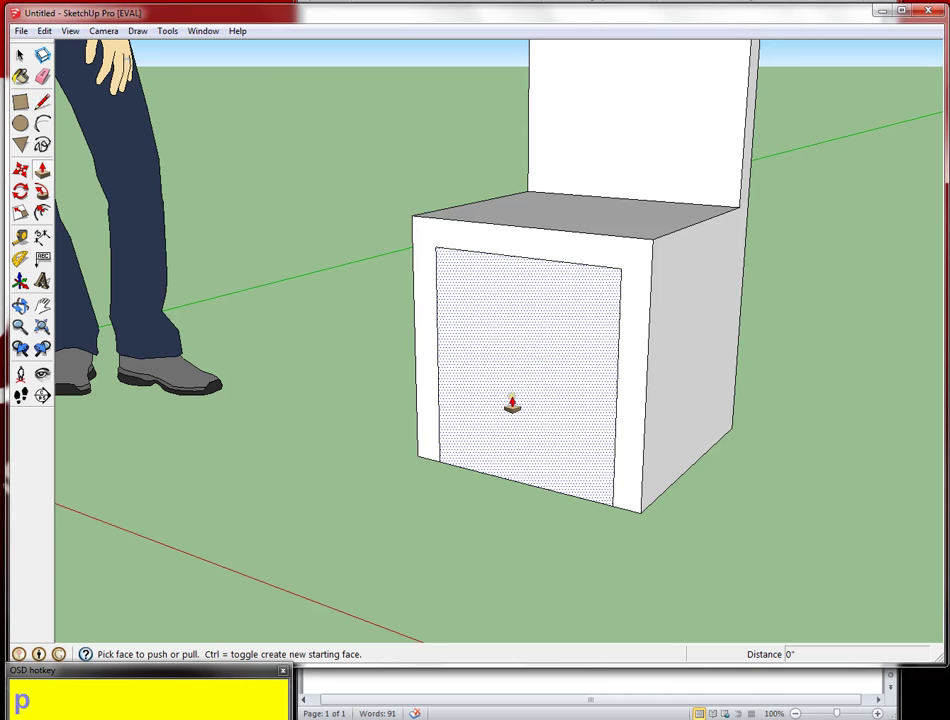
left_click_drag(512, 404, 611, 300)
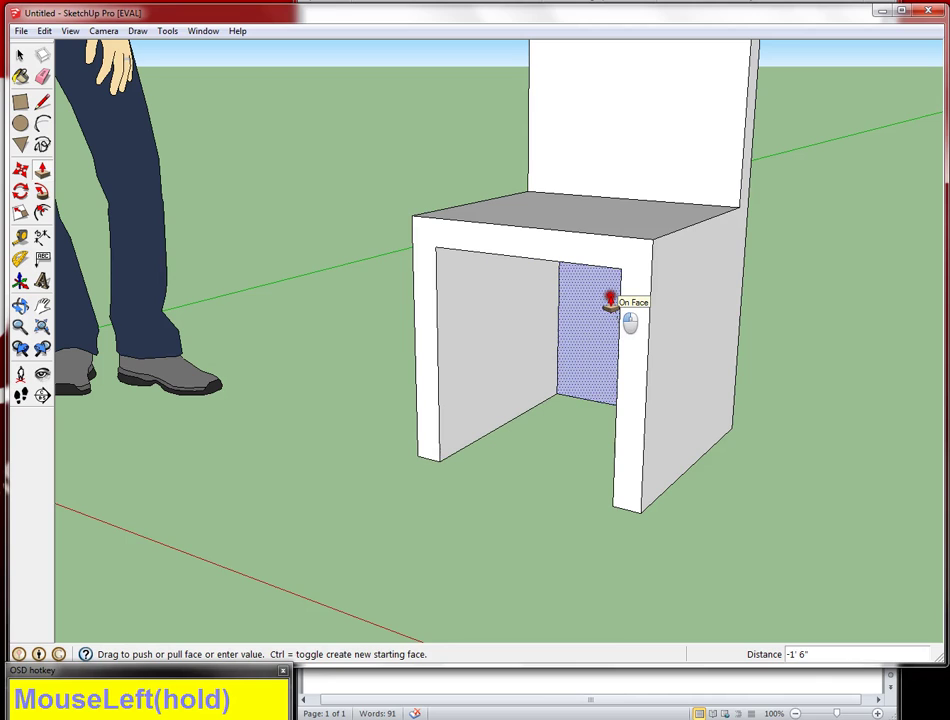
mouse_move(611, 300)
middle_mouse_down()
mouse_move(691, 297)
mouse_move(615, 313)
middle_mouse_up()
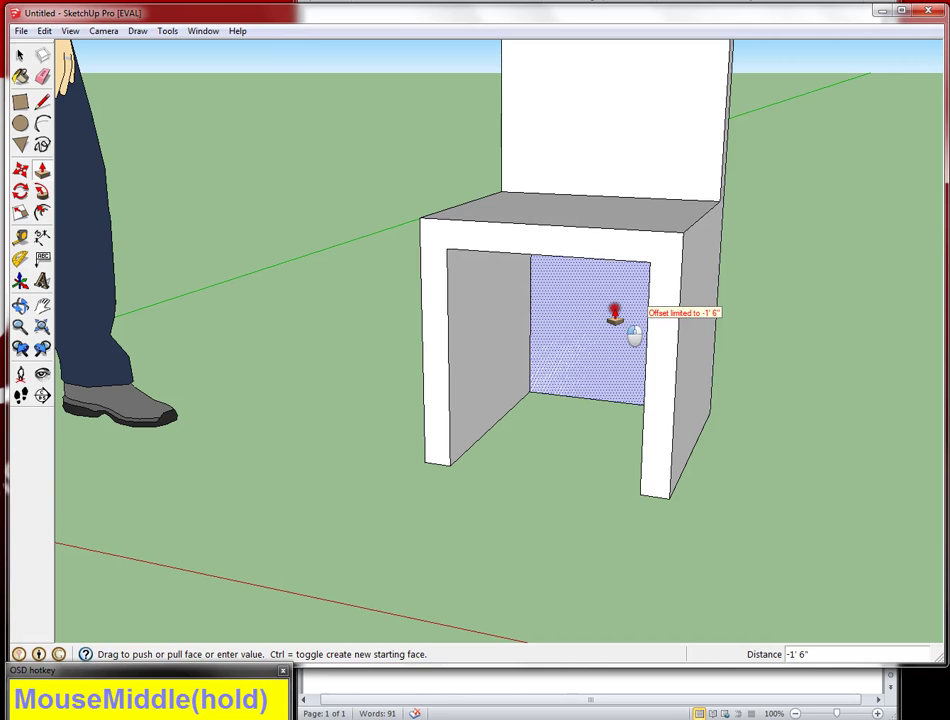
middle_click_drag(614, 316, 615, 318)
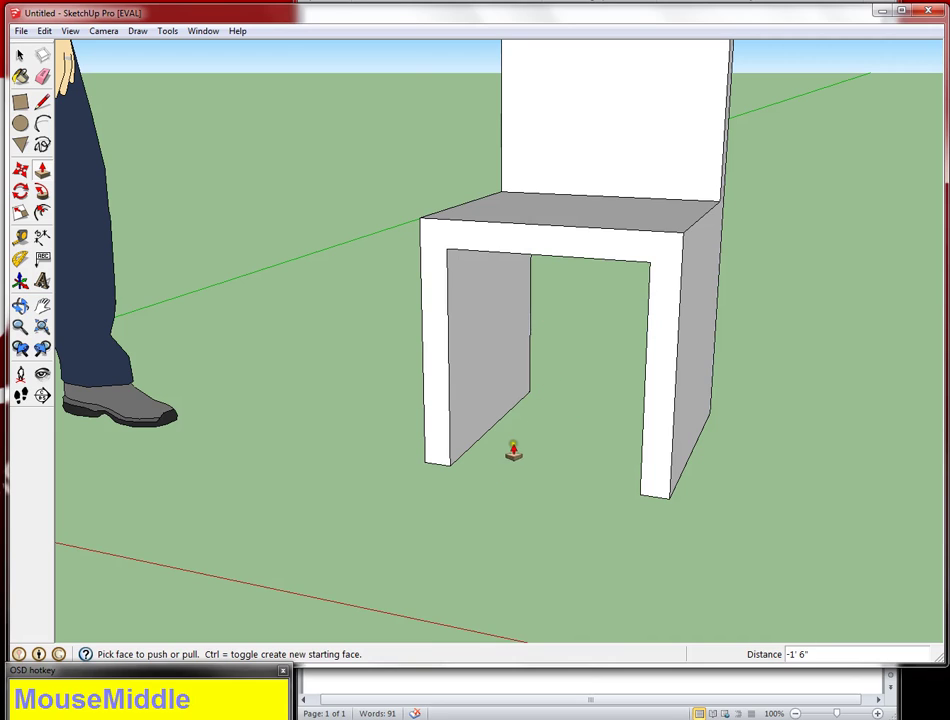
Step: Place a vertical guide on the chair's side face, 2" in from its front edge
middle_click_drag(547, 451, 368, 368)
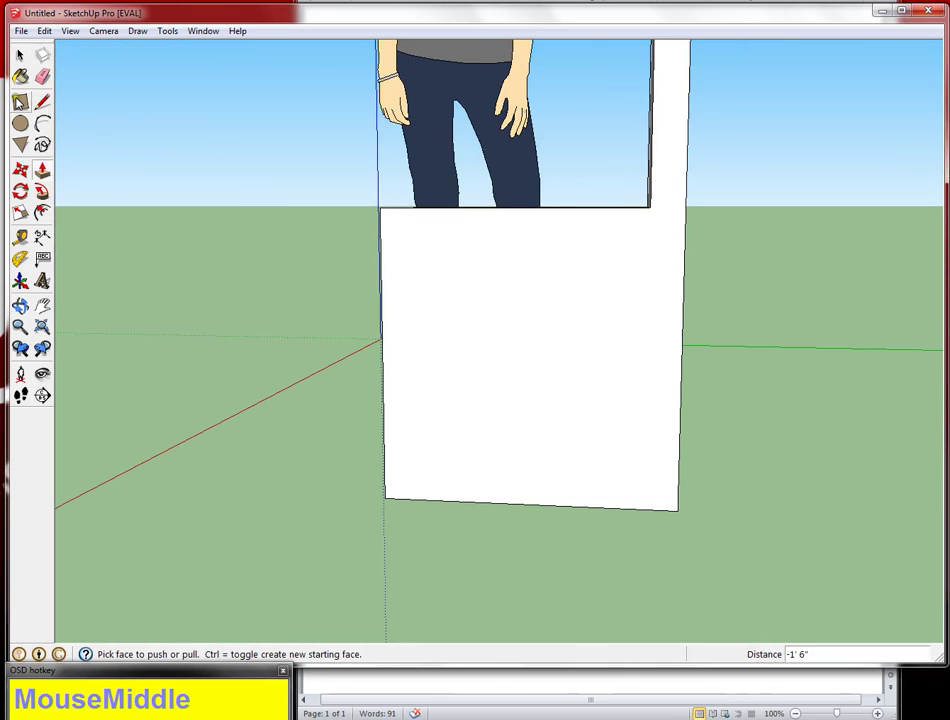
left_click(20, 102)
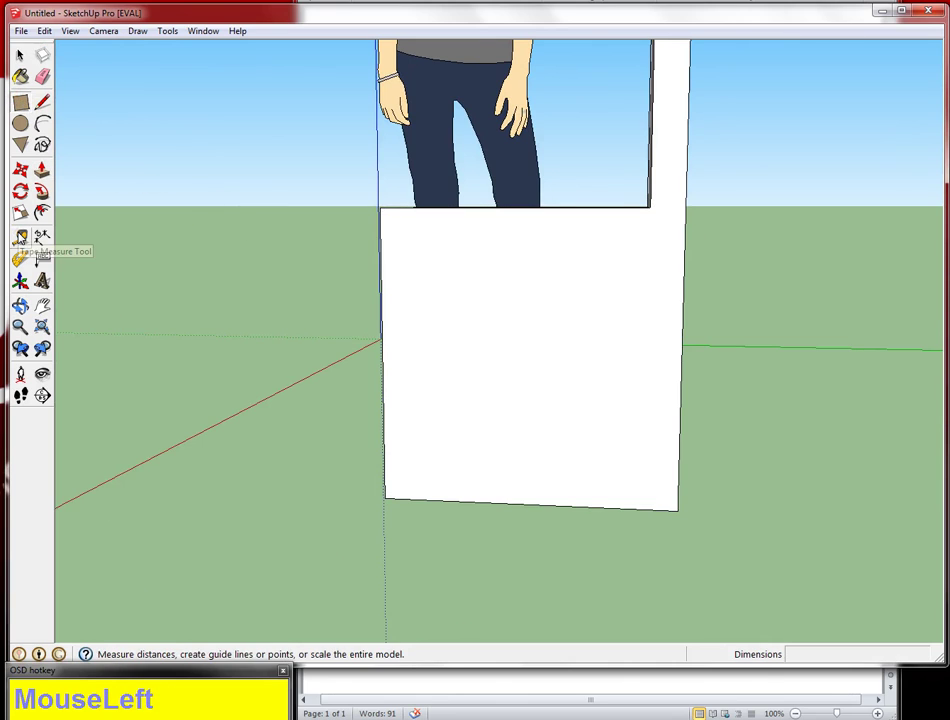
left_click(20, 237)
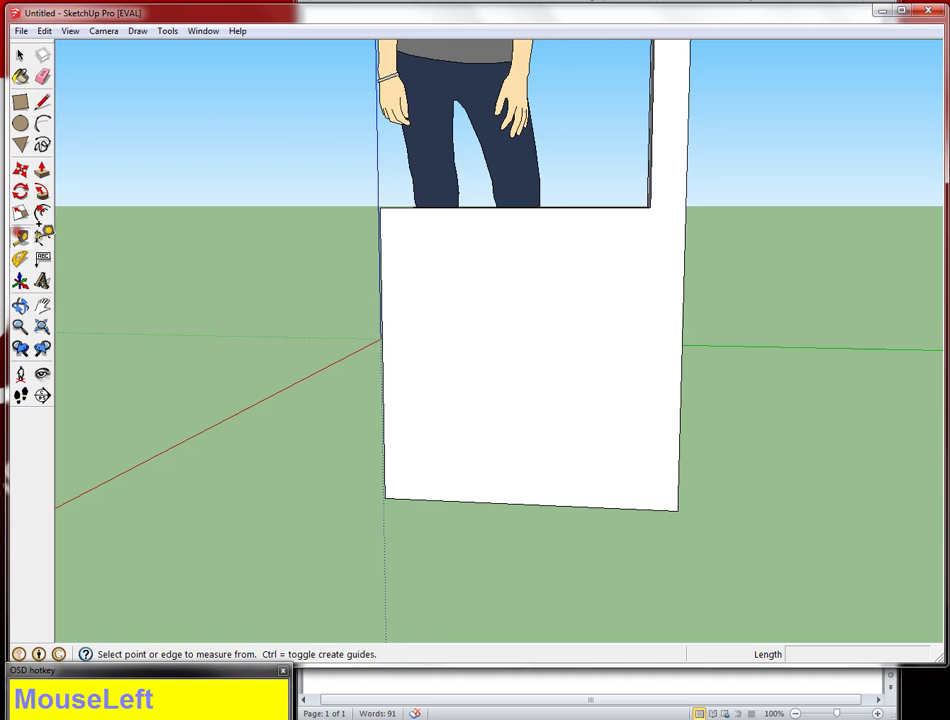
left_click(382, 314)
type("2")
key("Return")
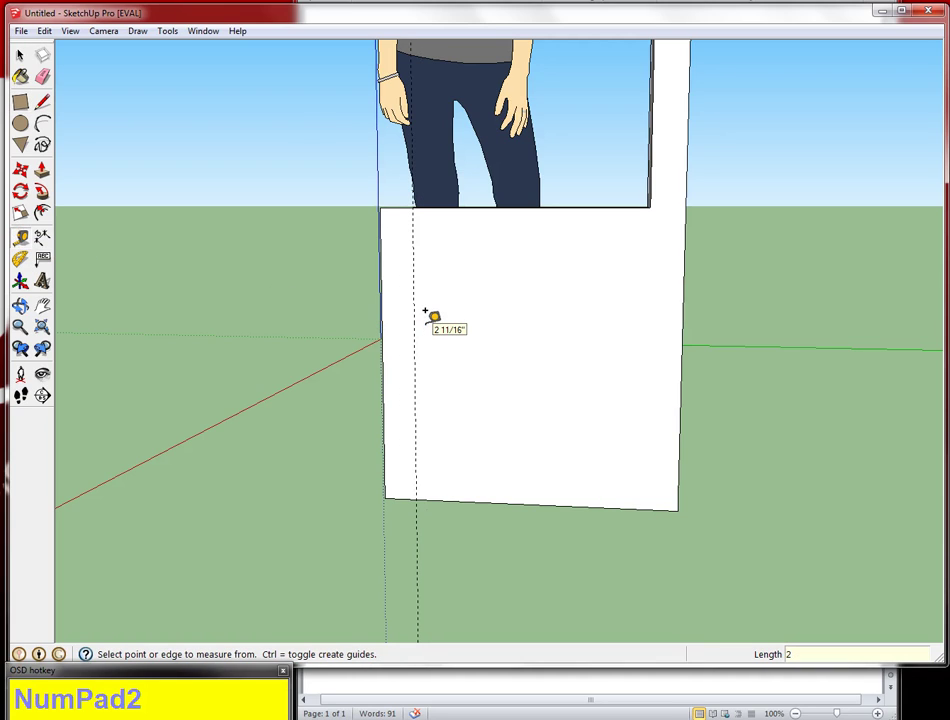
Step: Draw a 14" by 16" rectangle on the side face, starting where the guide meets the bottom edge
left_click(20, 102)
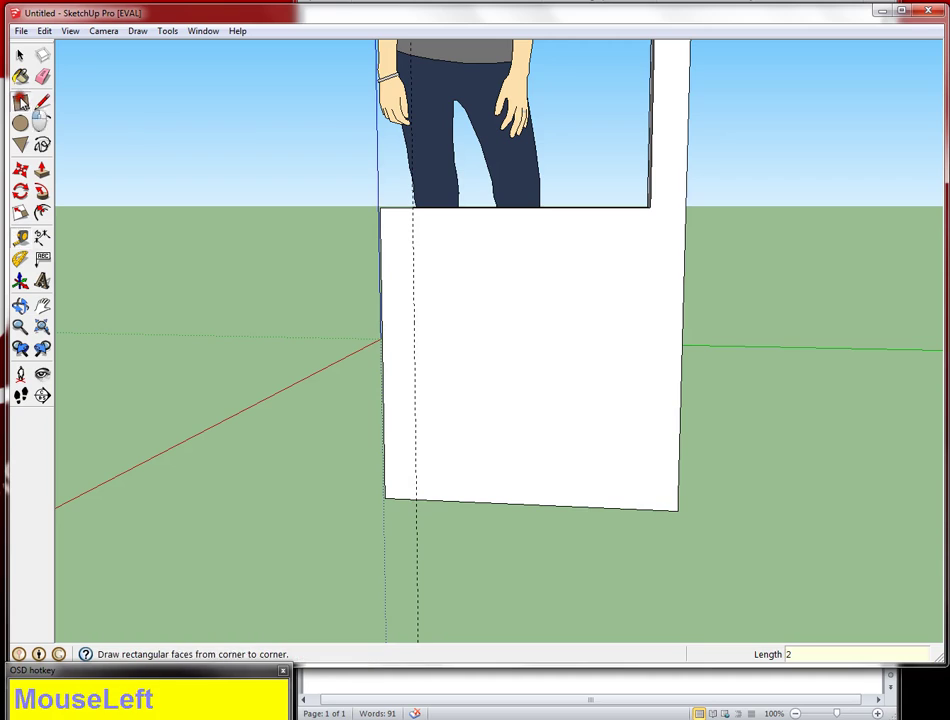
left_click(417, 500)
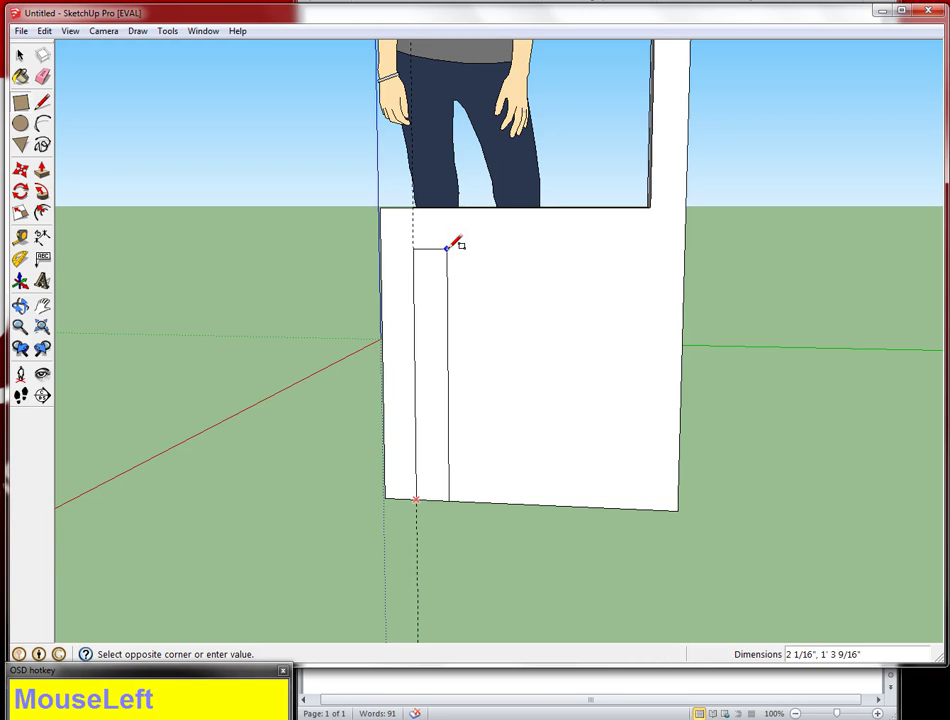
type("1")
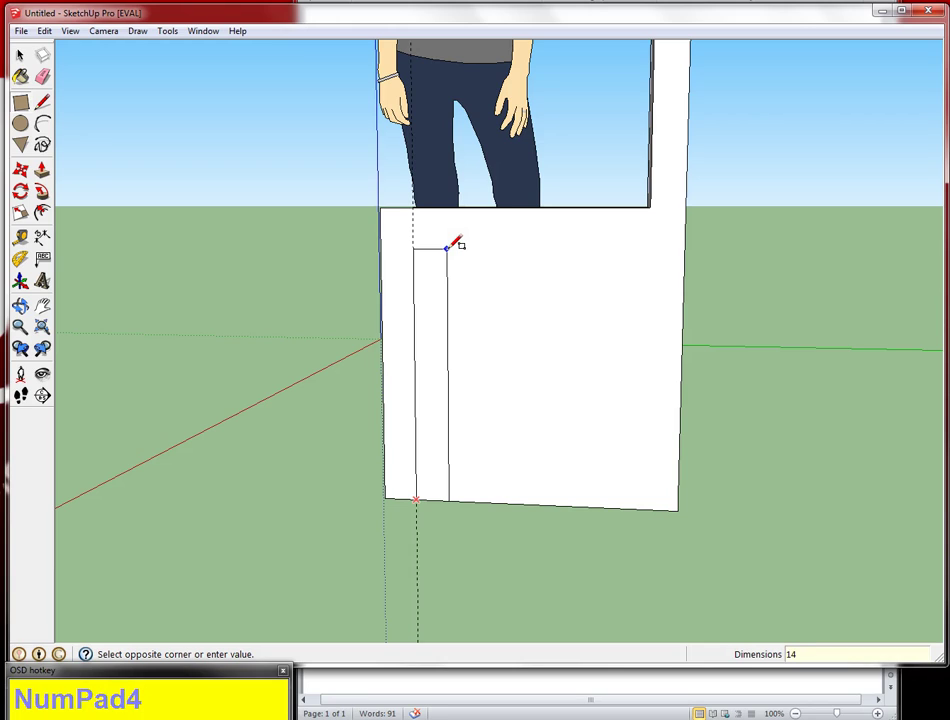
type("4\",")
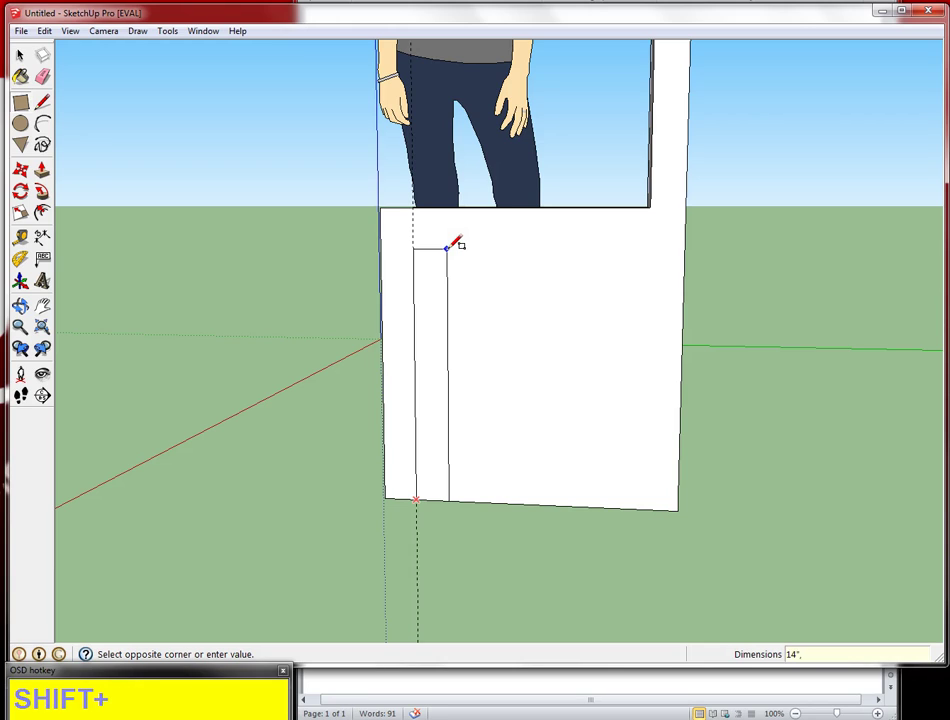
type("16")
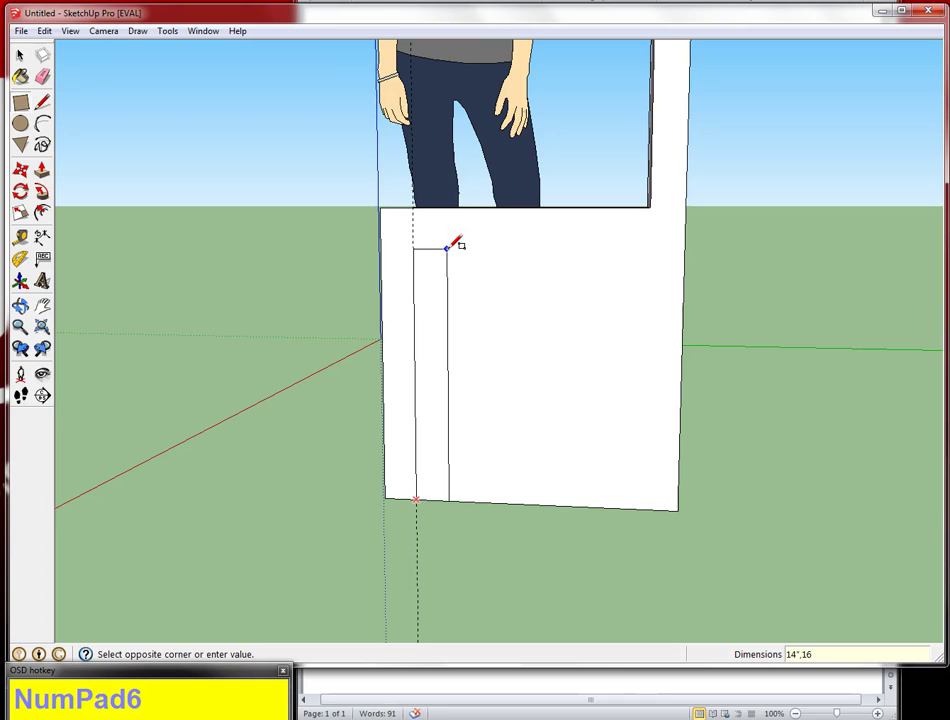
key("Return")
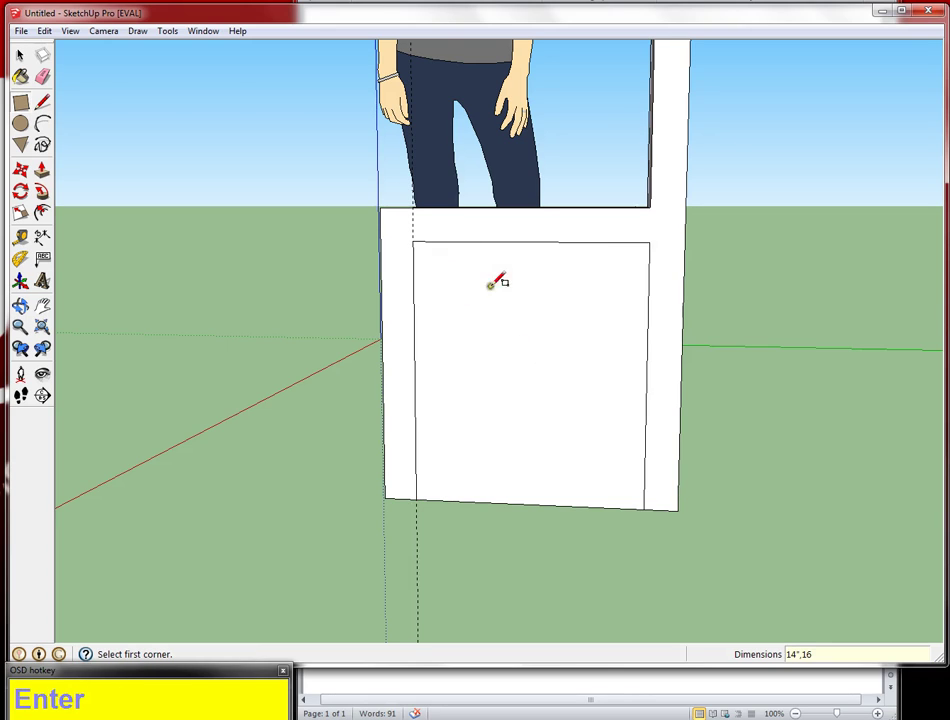
Step: Push the 14" by 16" side rectangle in 2" and erase the leftover face's bottom edge to open that side between the legs
key("p")
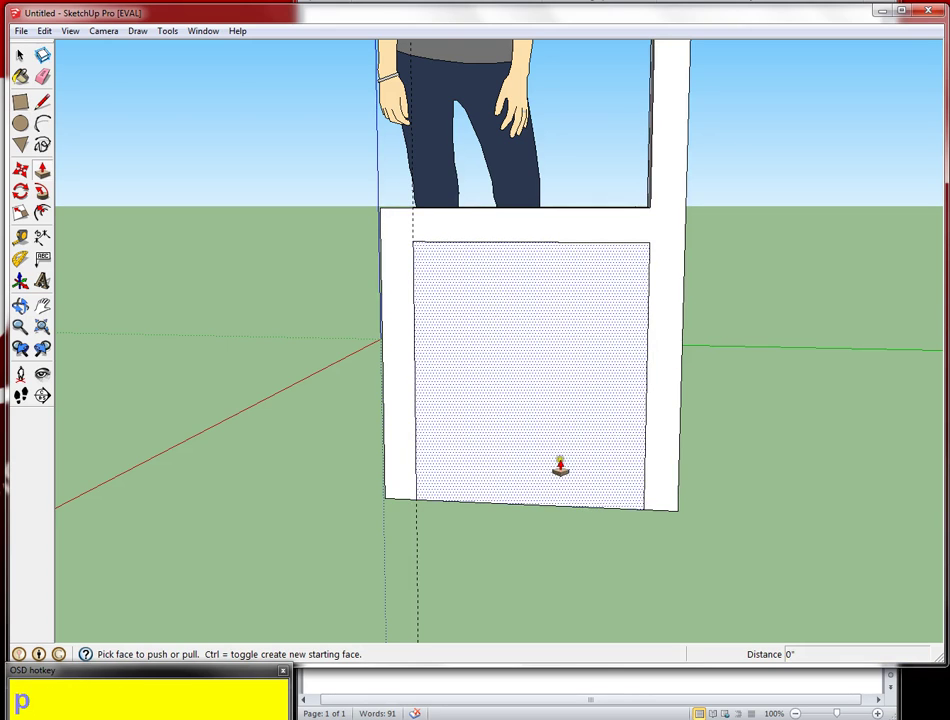
left_click_drag(560, 464, 558, 492)
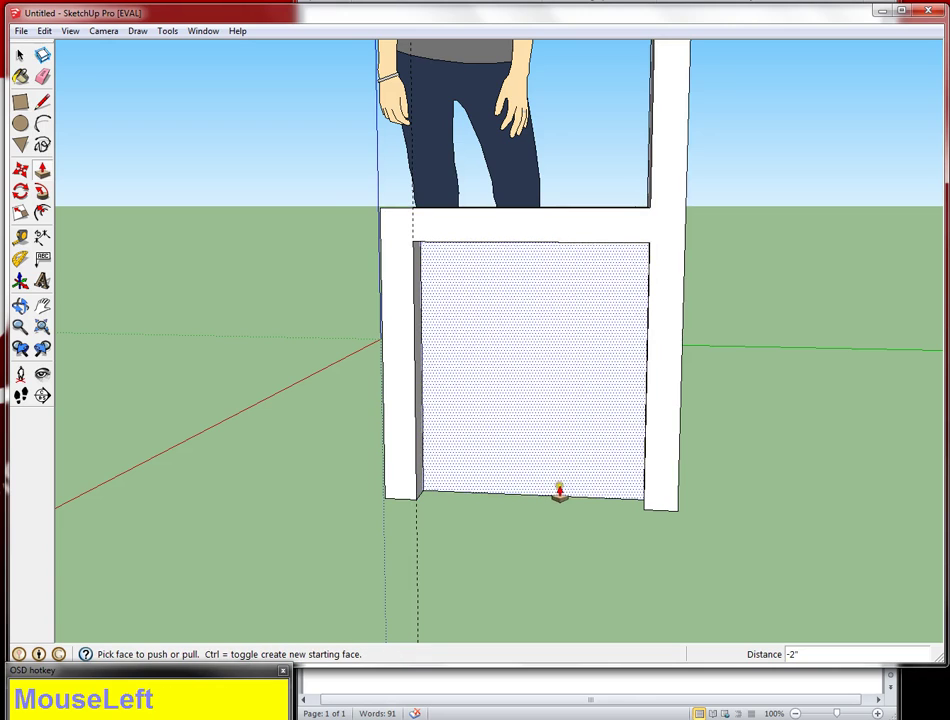
scroll(528, 493, "down", 3)
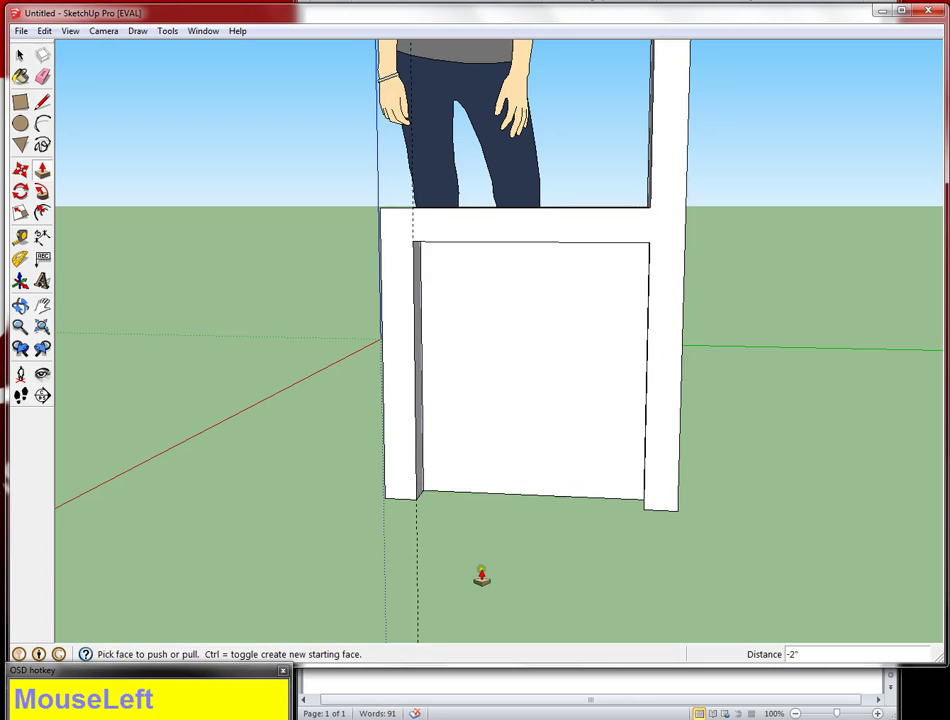
middle_click_drag(477, 572, 339, 525)
middle_click_drag(521, 382, 521, 382)
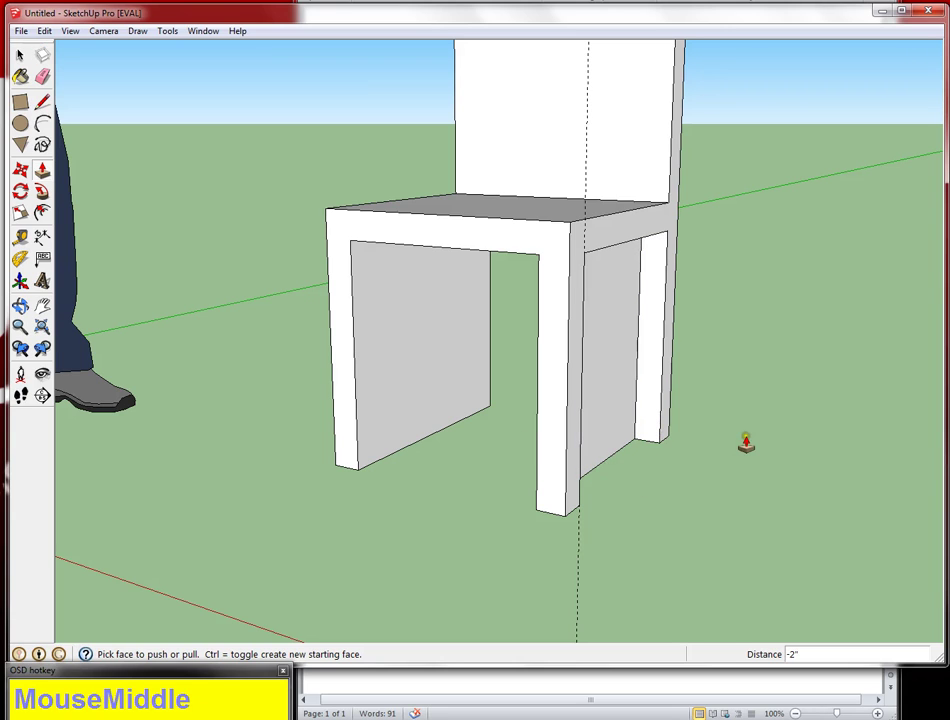
key("e")
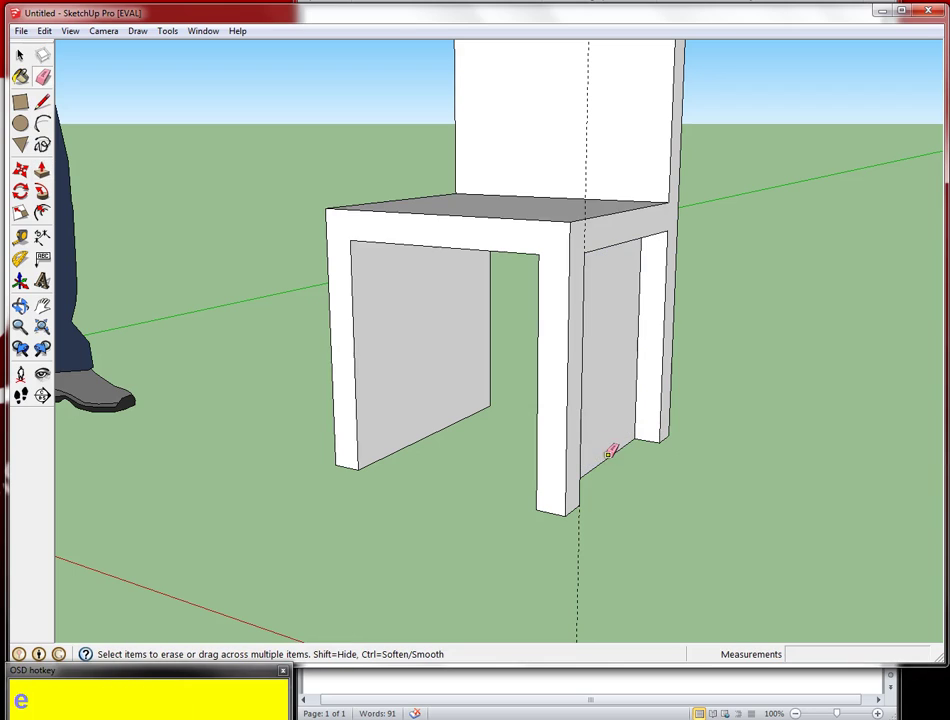
left_click(607, 470)
left_click(610, 468)
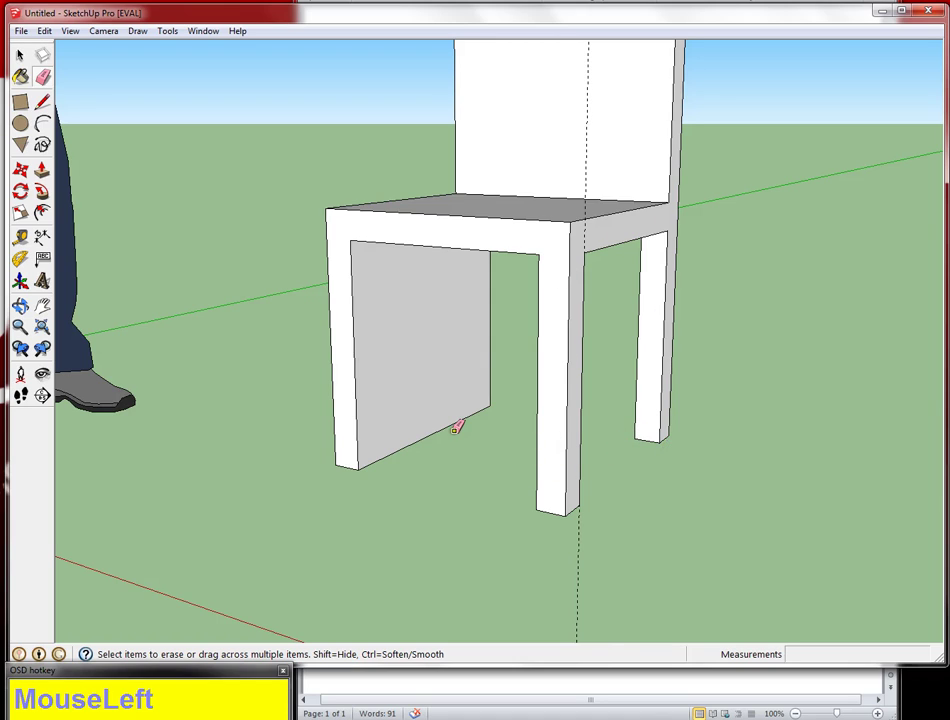
Step: Draw a 1' 6" by 2" vertical rectangle along the rear edge of the opposite side face, from the bottom corner to seat height
middle_click_drag(459, 435, 483, 462)
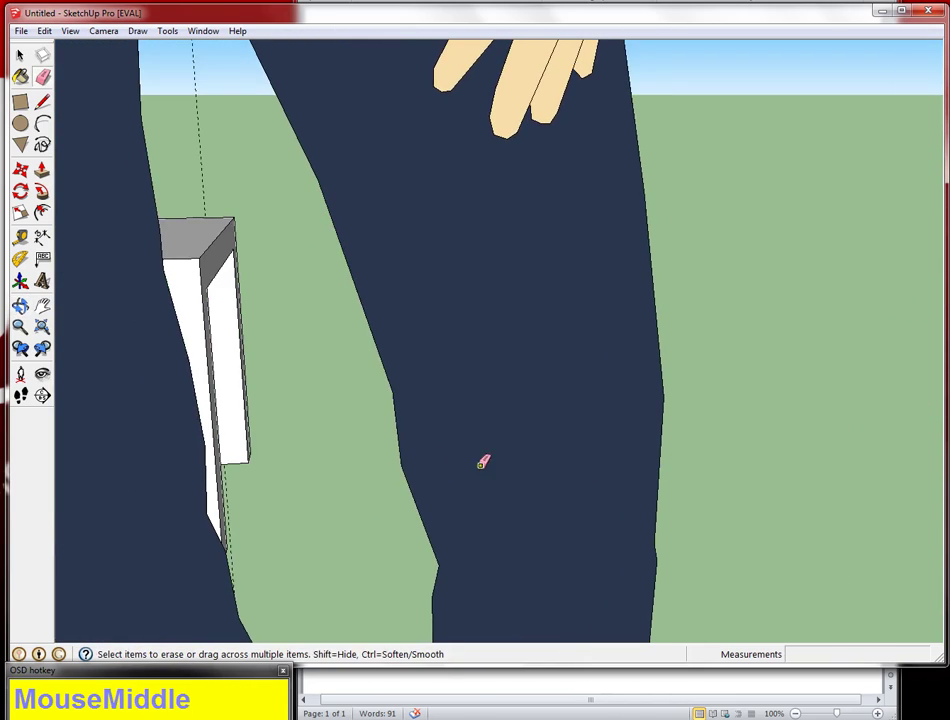
mouse_move(397, 457)
middle_mouse_down("shift")
mouse_move(613, 443)
mouse_move(240, 452)
mouse_move(511, 433)
mouse_move(416, 456)
mouse_move(441, 490)
middle_mouse_up("shift")
scroll(411, 452, "up", 2)
scroll(403, 471, "down", 3, "shift")
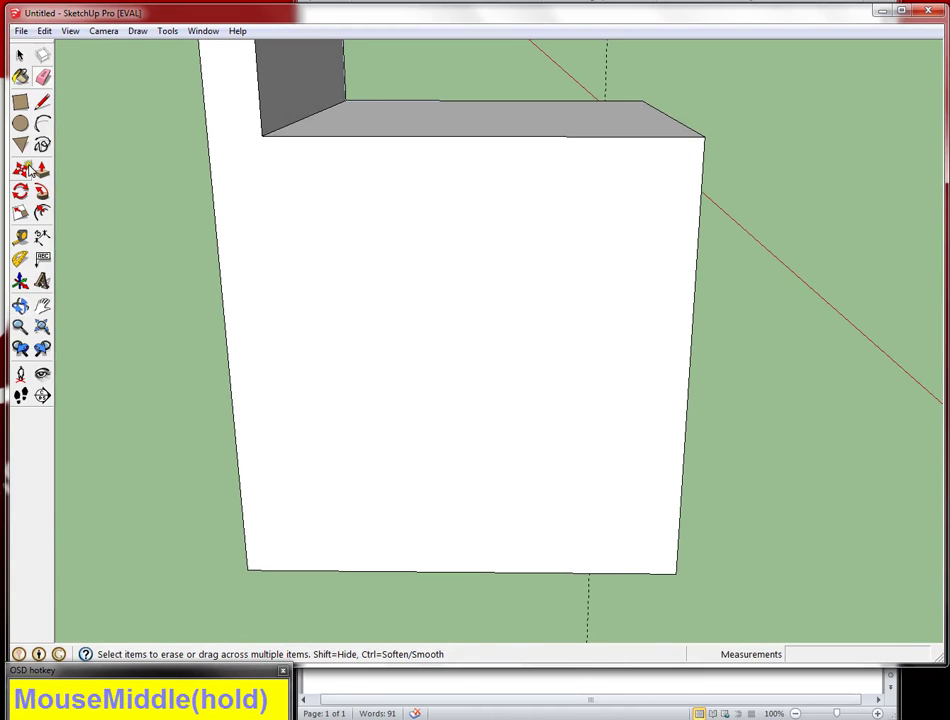
left_click(22, 104)
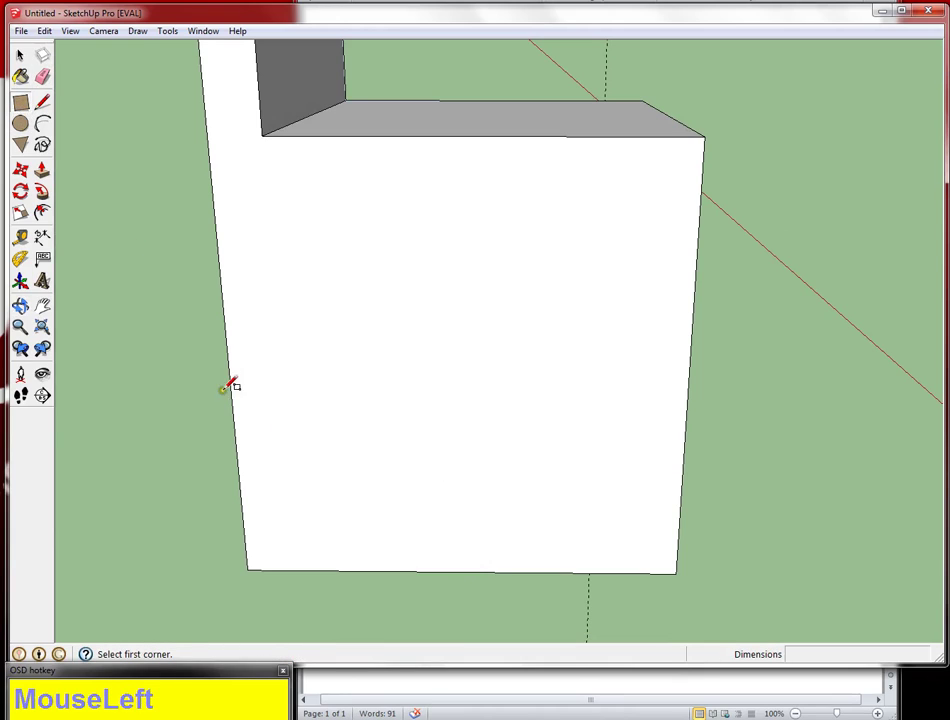
left_click(247, 569)
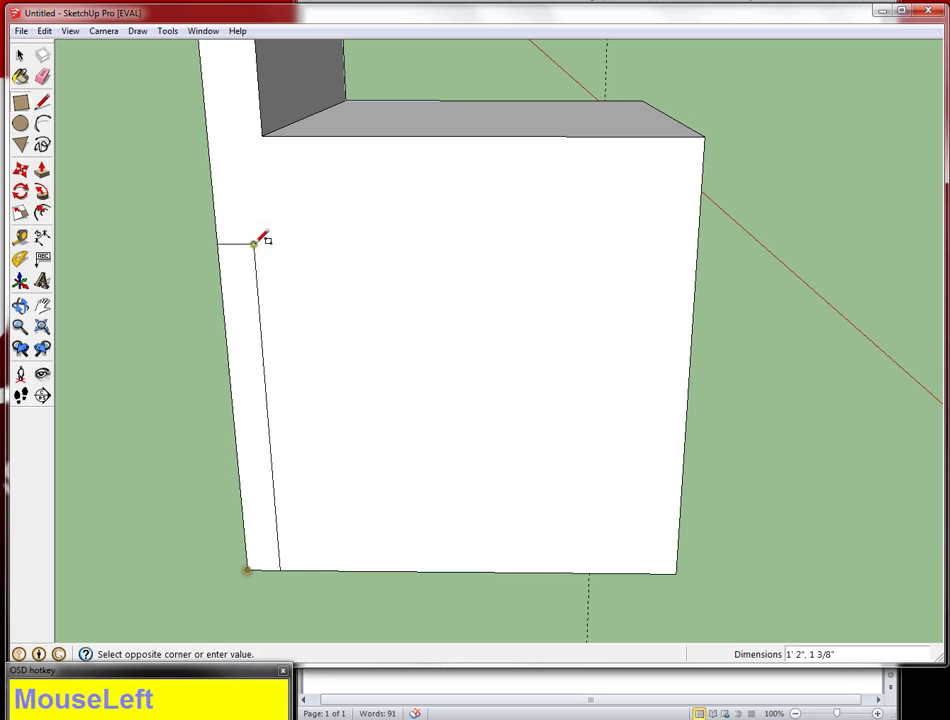
left_click(268, 133)
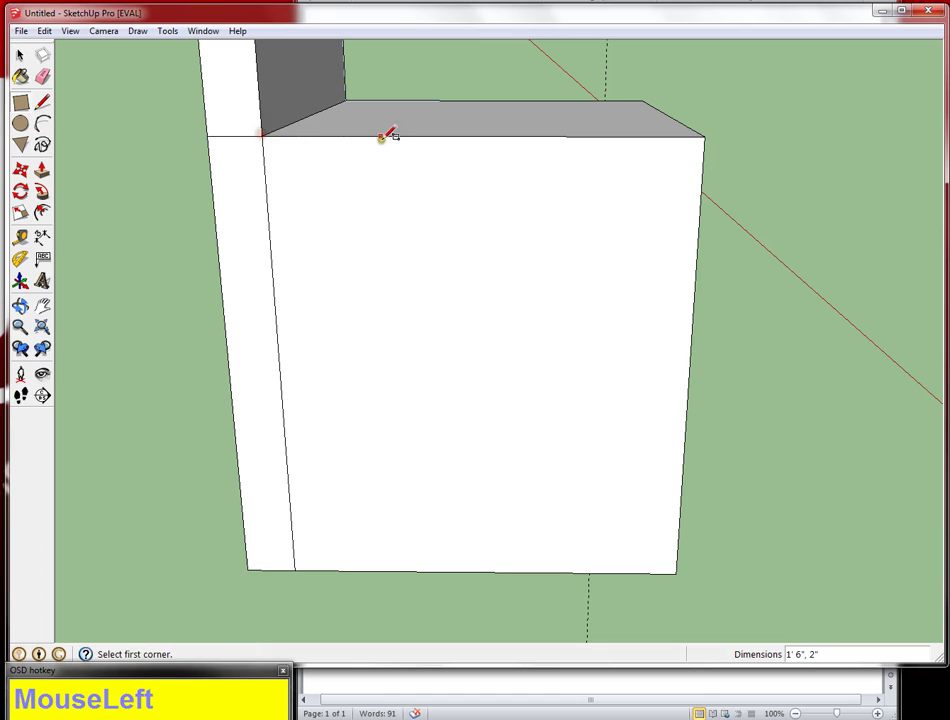
Step: Draw an 18" by 2" horizontal rectangle along the seat's upper edge on the same side face
left_click(207, 136)
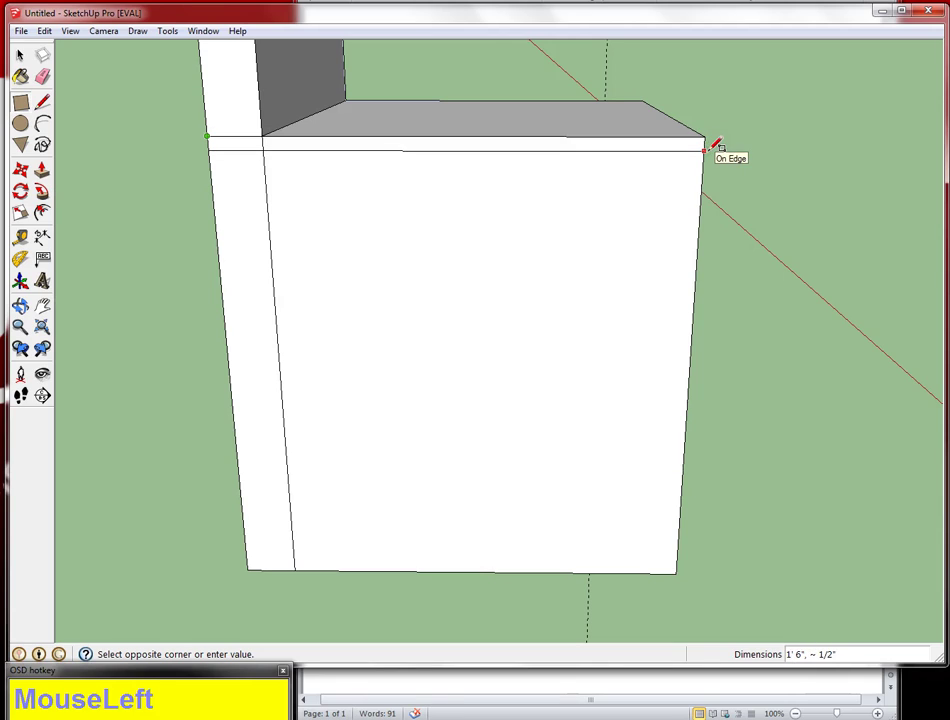
type("18")
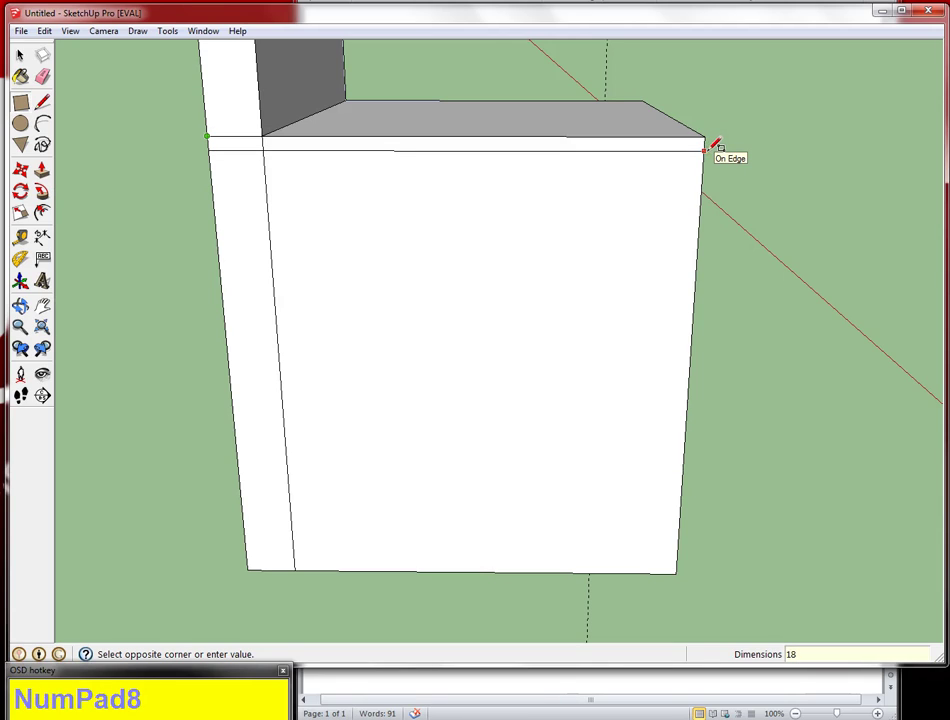
type(",2")
key("Return")
Step: Draw two more rectangles about 1' 6" by 2", one along the side face's front edge and one along its bottom edge
left_click(705, 140)
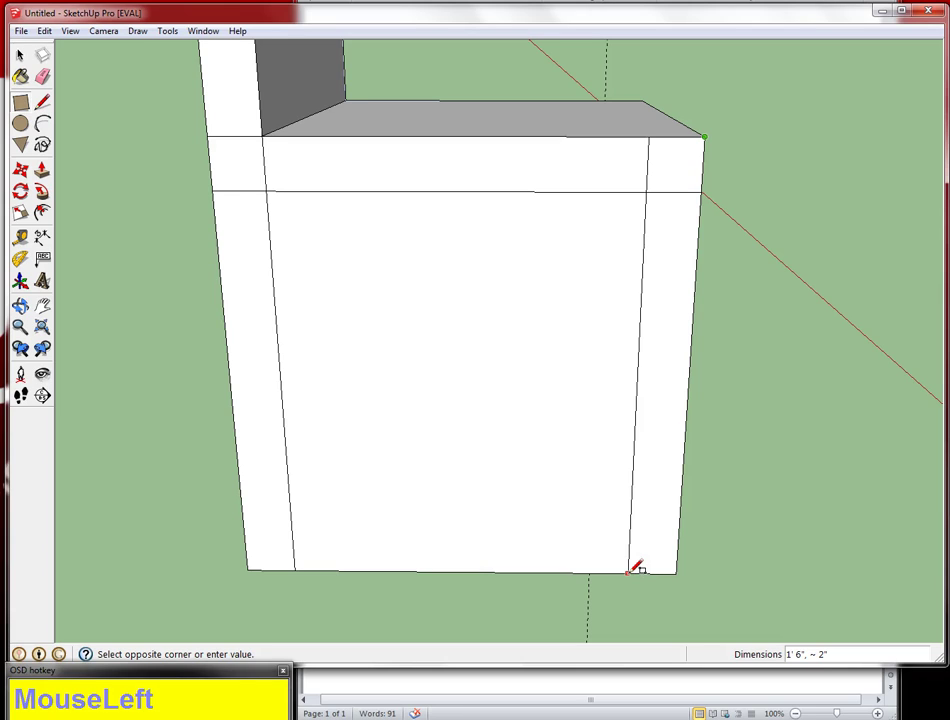
left_click(629, 571)
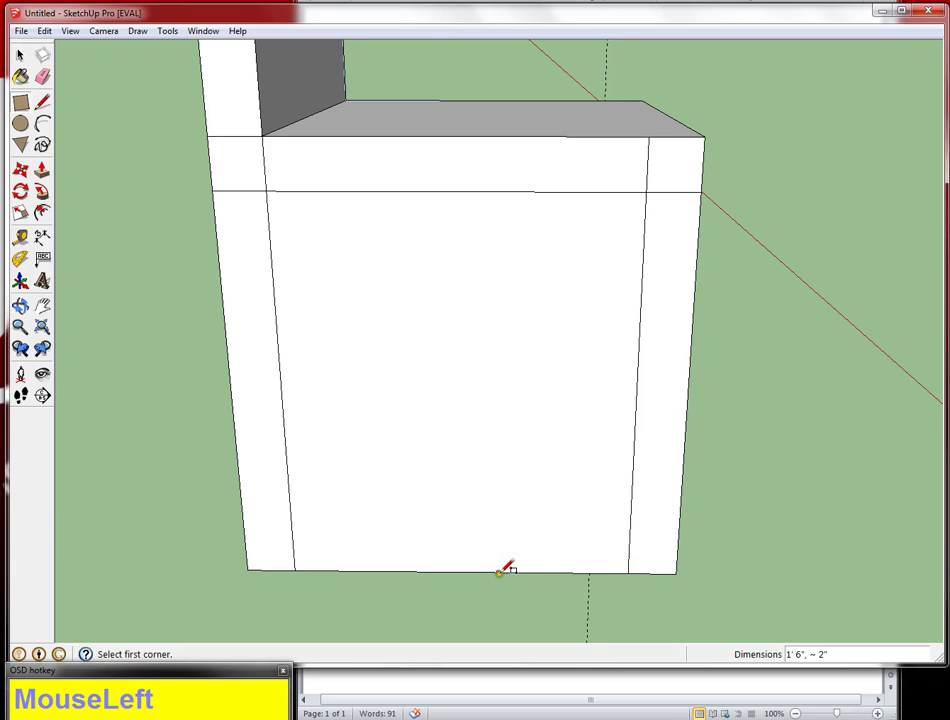
left_click(249, 569)
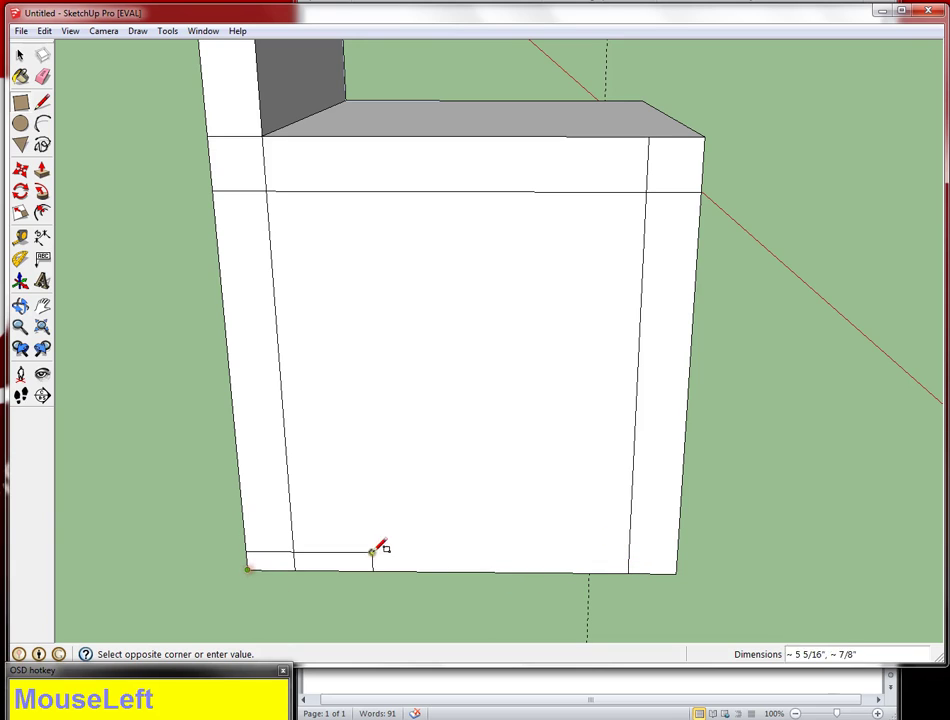
left_click(679, 529)
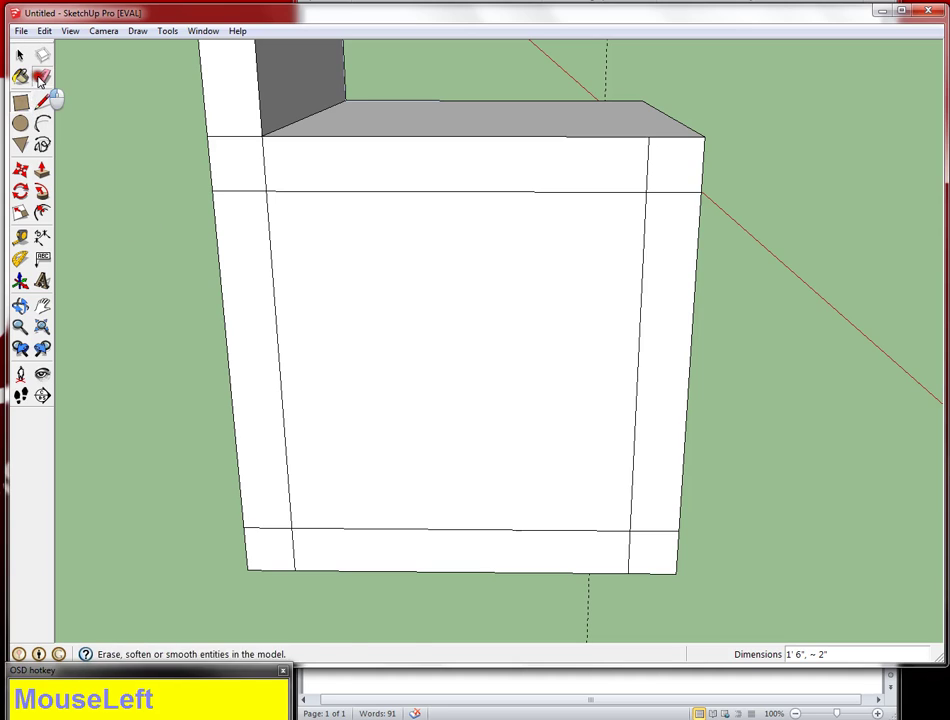
Step: Erase the bottom strip and the overlapping corner lines, leaving only the inner outline between the legs and seat
left_click(42, 76)
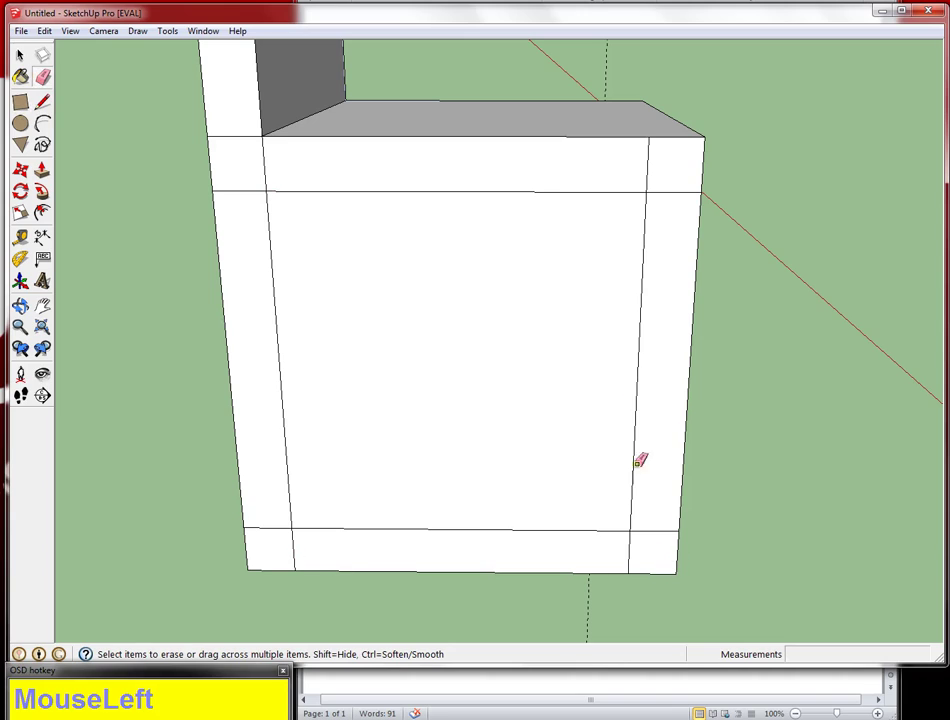
left_click(477, 531)
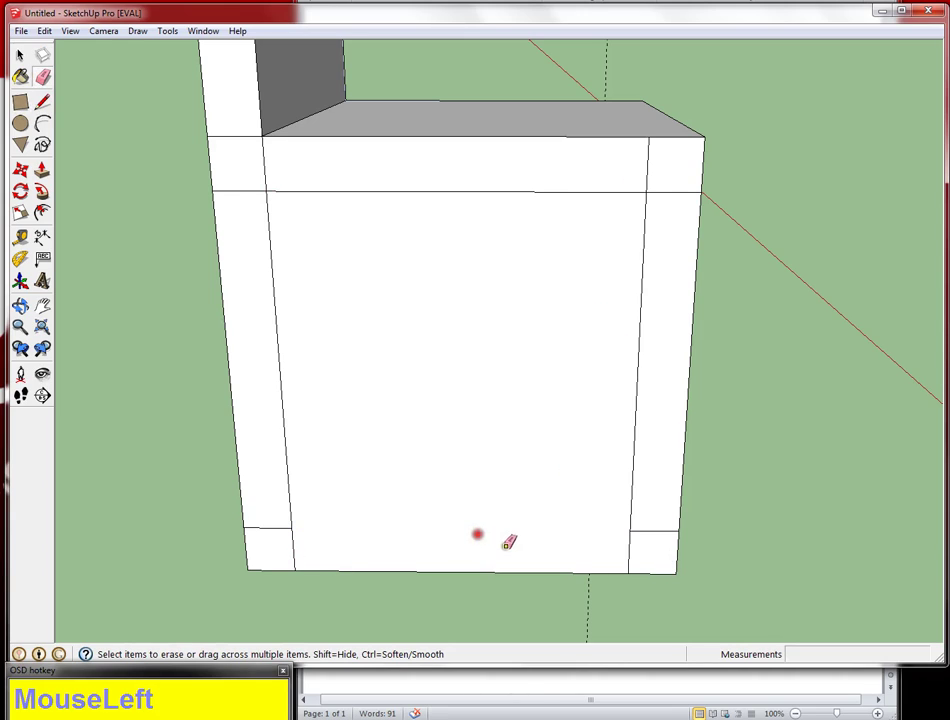
mouse_move(647, 547)
left_mouse_down()
mouse_move(669, 180)
mouse_move(620, 162)
left_mouse_up()
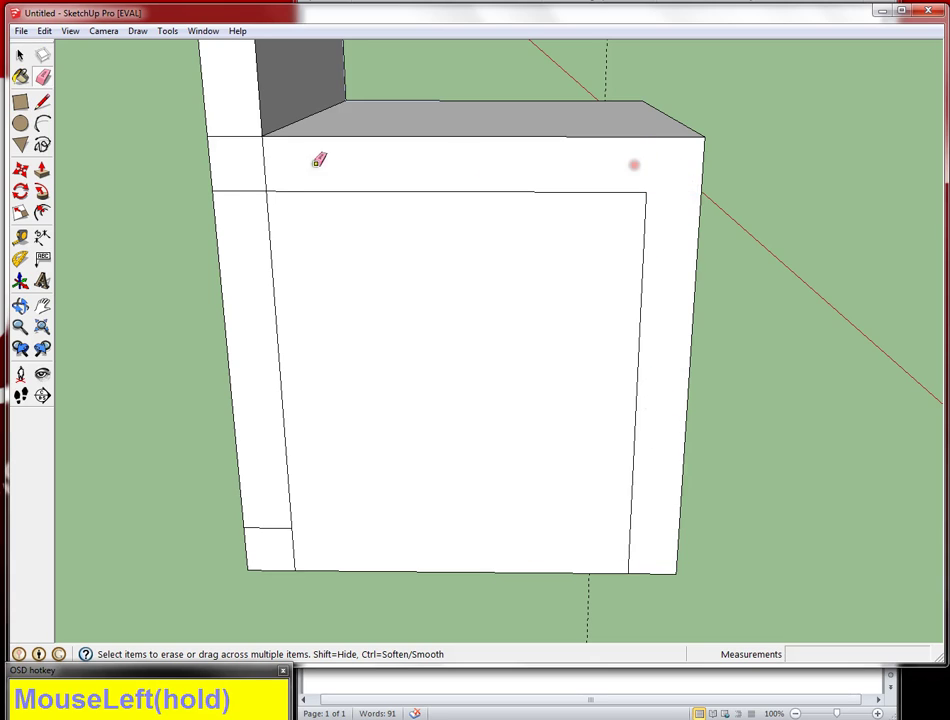
mouse_move(275, 160)
left_mouse_down()
mouse_move(240, 163)
mouse_move(261, 545)
mouse_move(242, 98)
mouse_move(248, 248)
mouse_move(293, 626)
left_mouse_up()
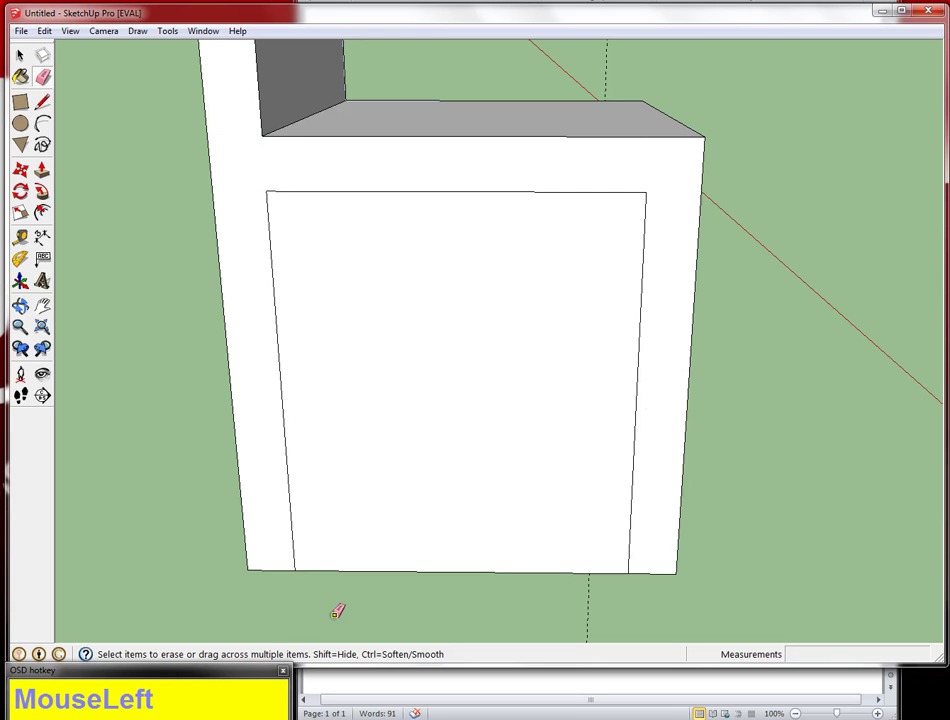
Step: Push the inner side face in 2" and erase the leftover face's bottom edge to open the space between the legs
key("p")
left_click_drag(424, 511, 433, 462)
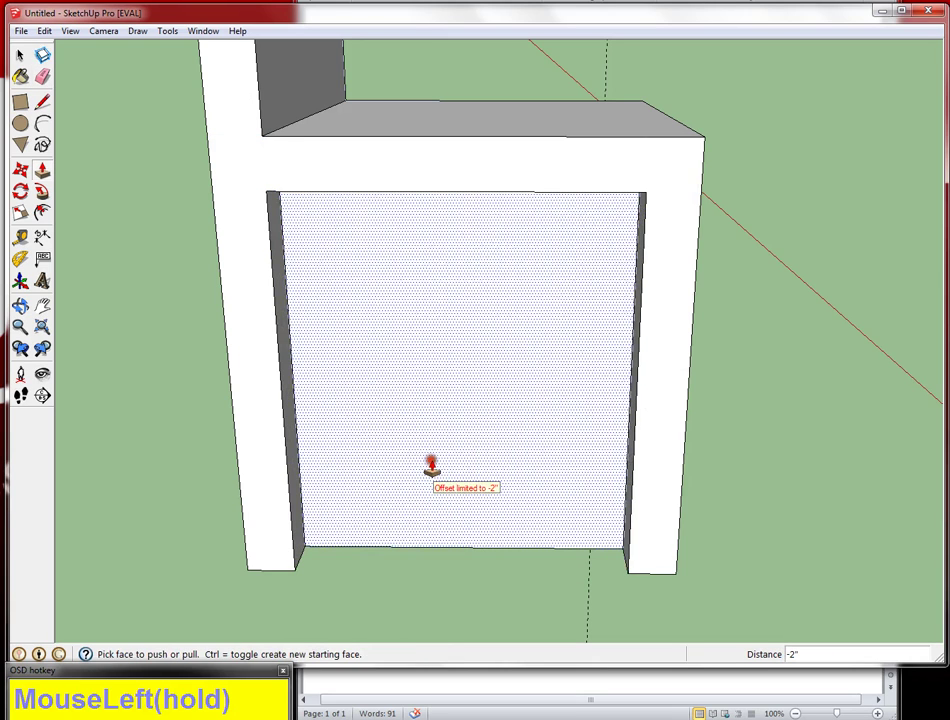
key("e")
left_click(435, 547)
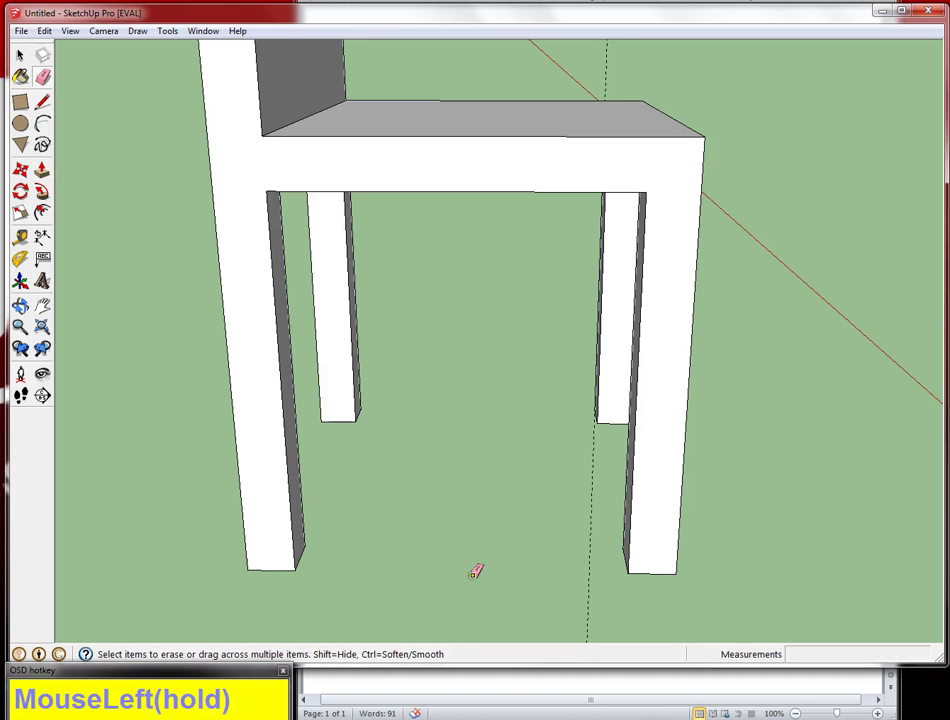
left_click_drag(475, 572, 379, 228)
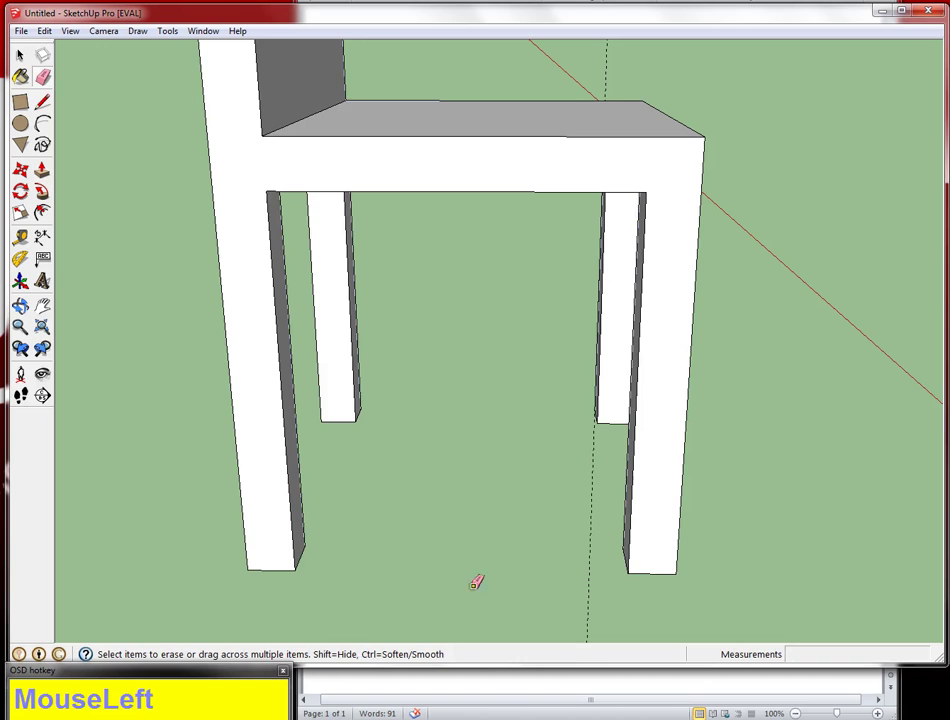
Step: Erase the remaining vertical guide line beside the chair's front leg
middle_click_drag(600, 475, 261, 462)
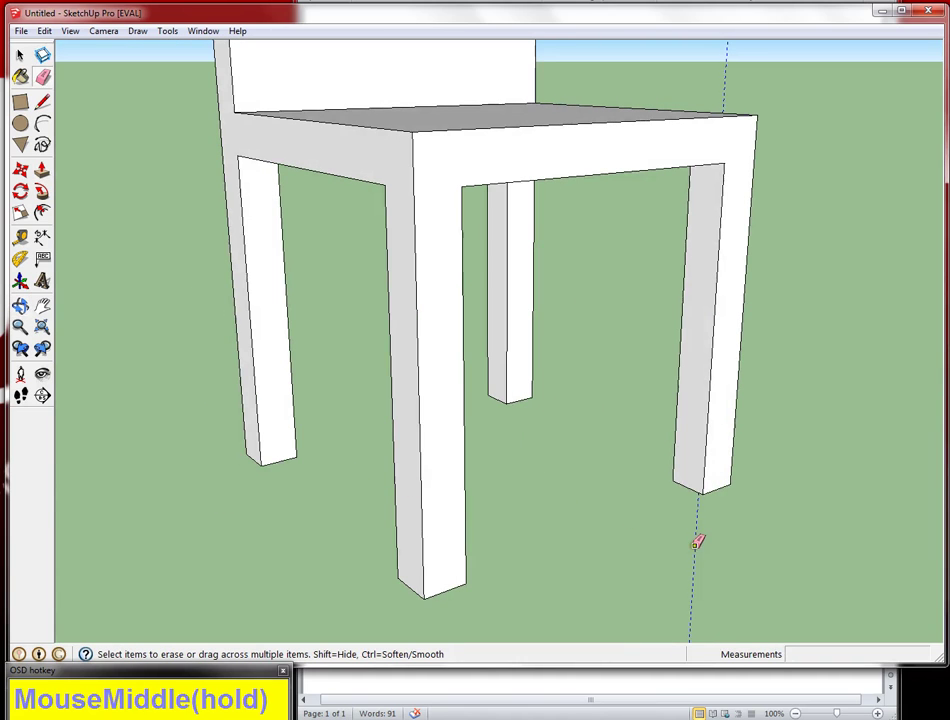
left_click_drag(698, 542, 717, 553)
scroll(749, 505, "down", 5)
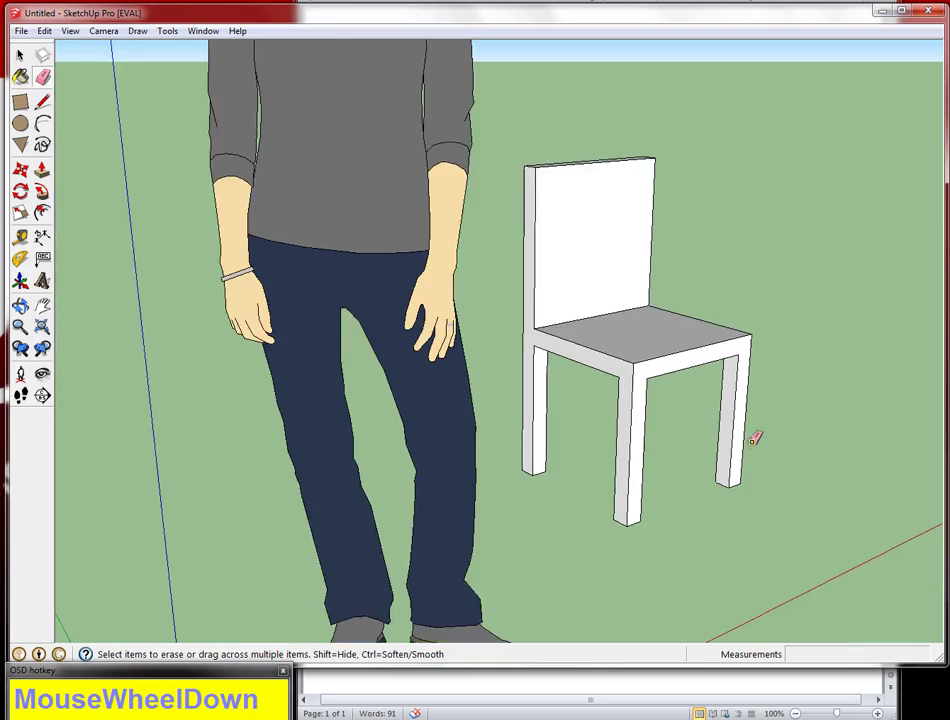
Step: Draw a 2" by 2" square on the ground beside the chair, aligned with its front leg
mouse_move(756, 438)
middle_mouse_down()
mouse_move(242, 433)
mouse_move(407, 426)
mouse_move(495, 546)
mouse_move(511, 430)
mouse_move(556, 452)
mouse_move(657, 439)
mouse_move(598, 462)
middle_mouse_up()
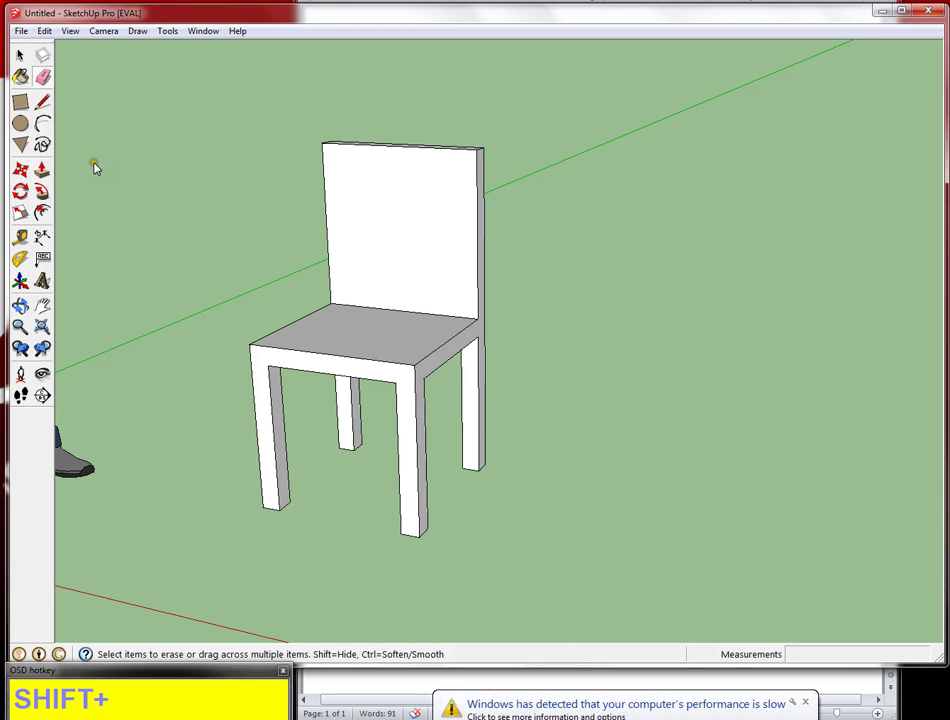
left_click(20, 101)
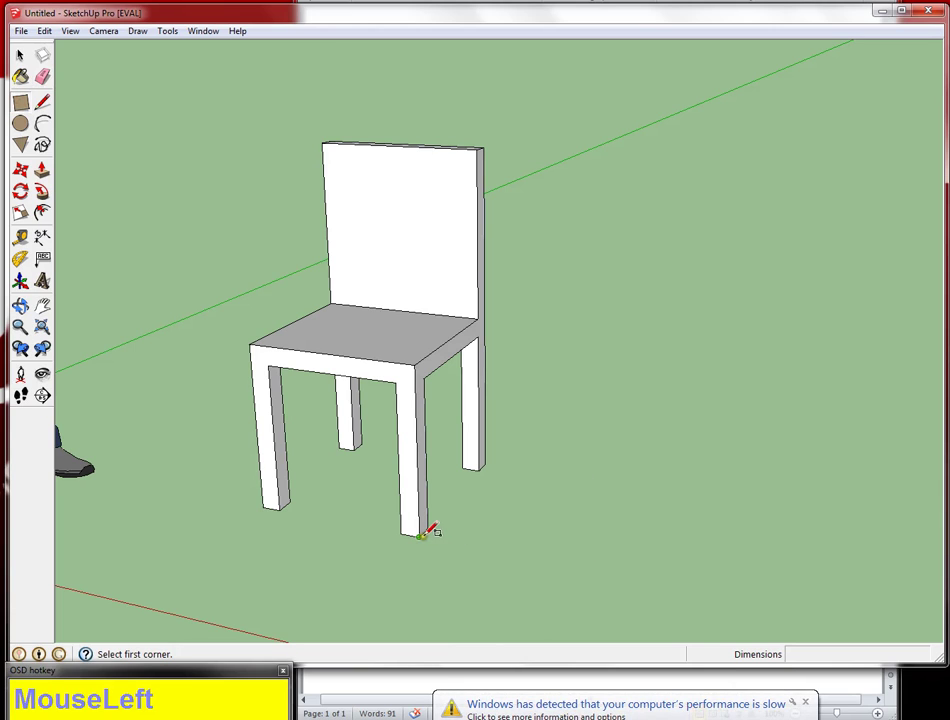
left_click(505, 552)
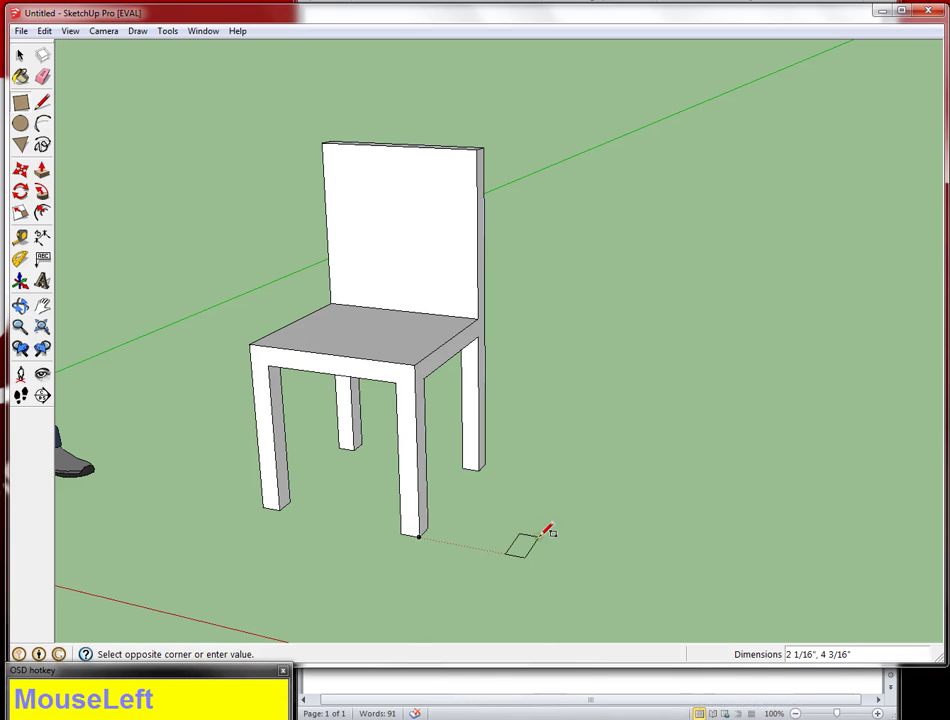
type("2,2")
key("Return")
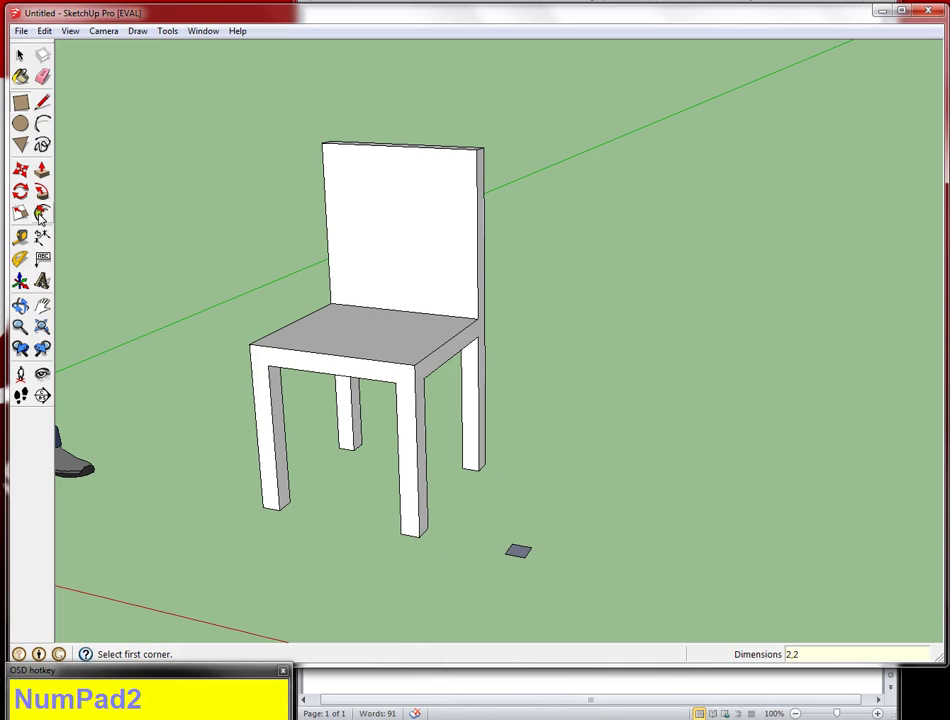
Step: Pull the square up to the height of the chair's seat to form a separate leg
left_click(41, 171)
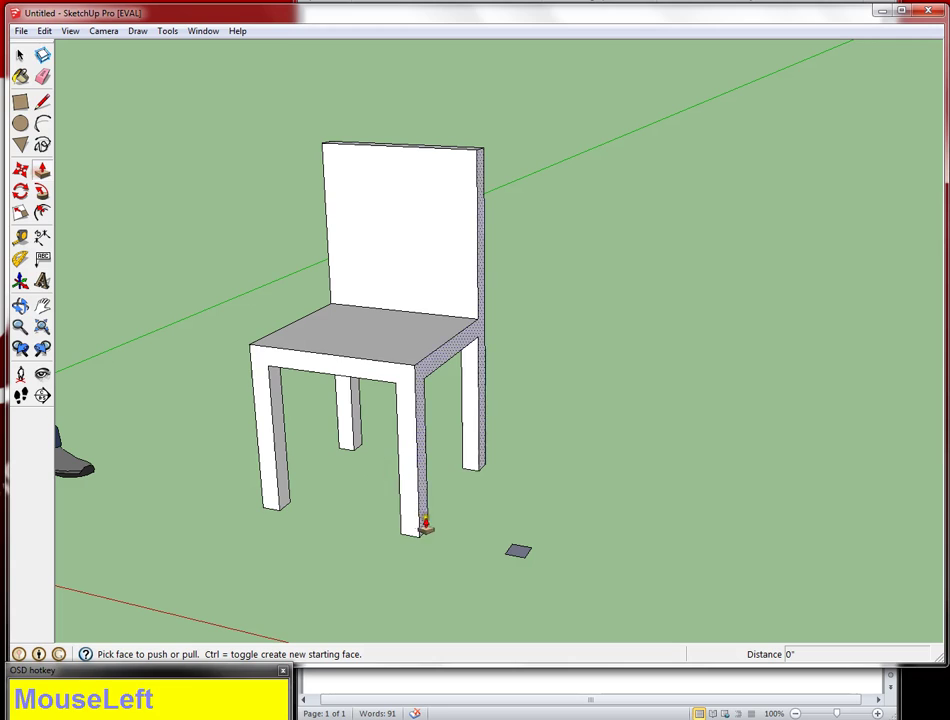
left_click(521, 557)
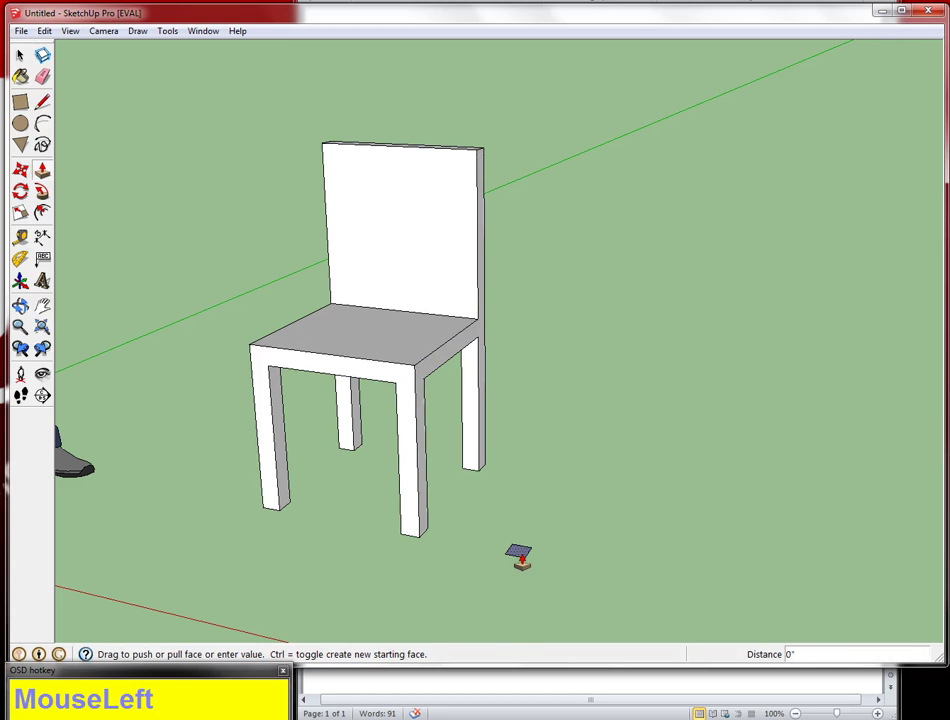
type("18")
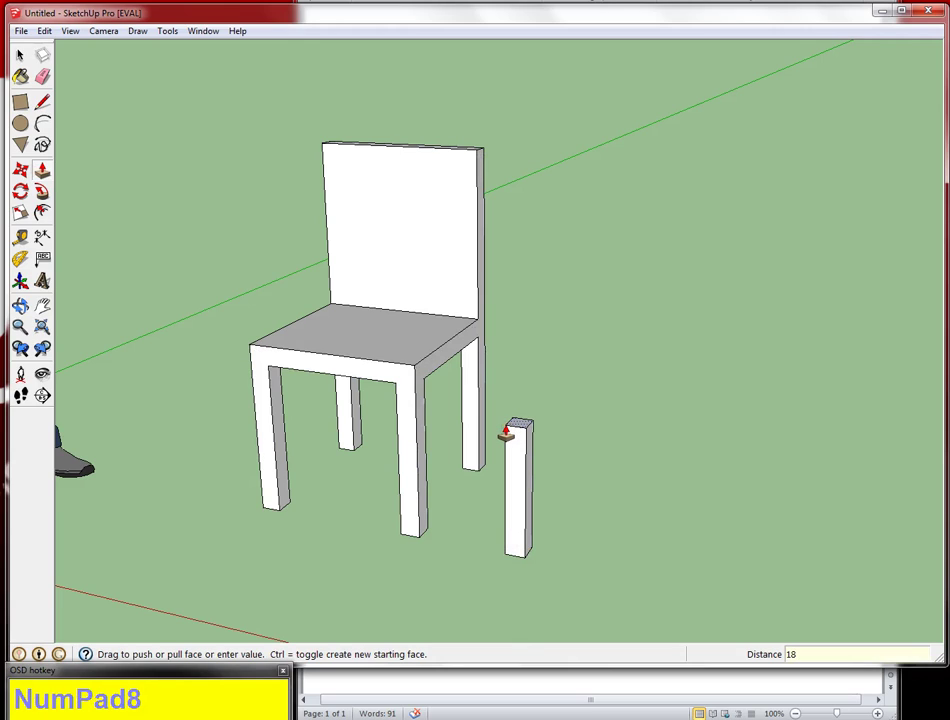
key("BackSpace")
key("BackSpace")
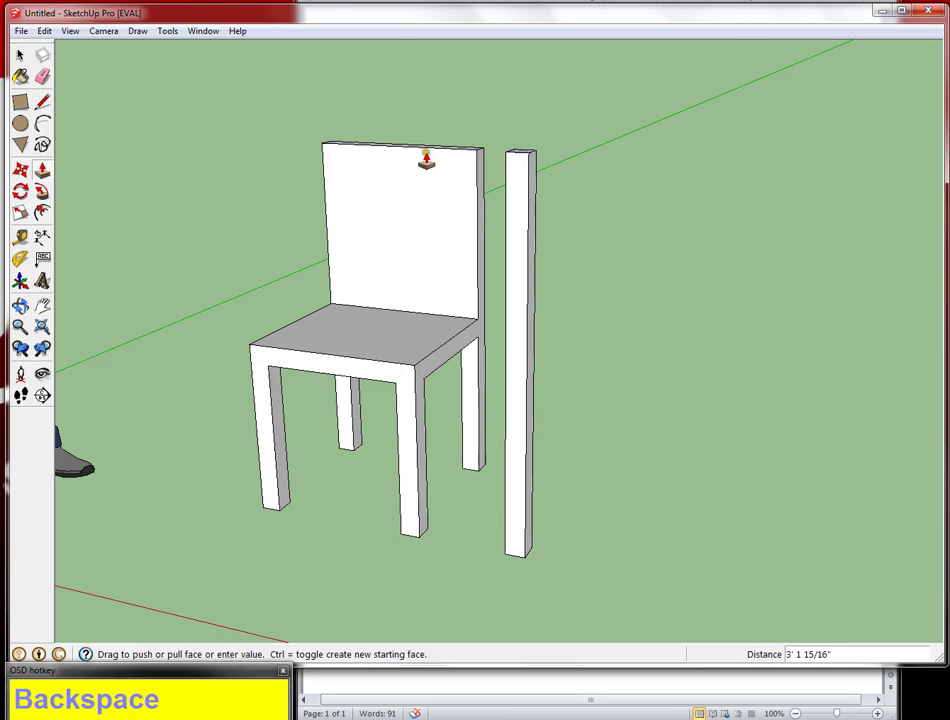
left_click(385, 350)
Step: Draw a 2" by 2" square at the top of the separate leg's side face, on the side facing away from the chair's front
middle_click_drag(579, 403, 519, 377)
key("r")
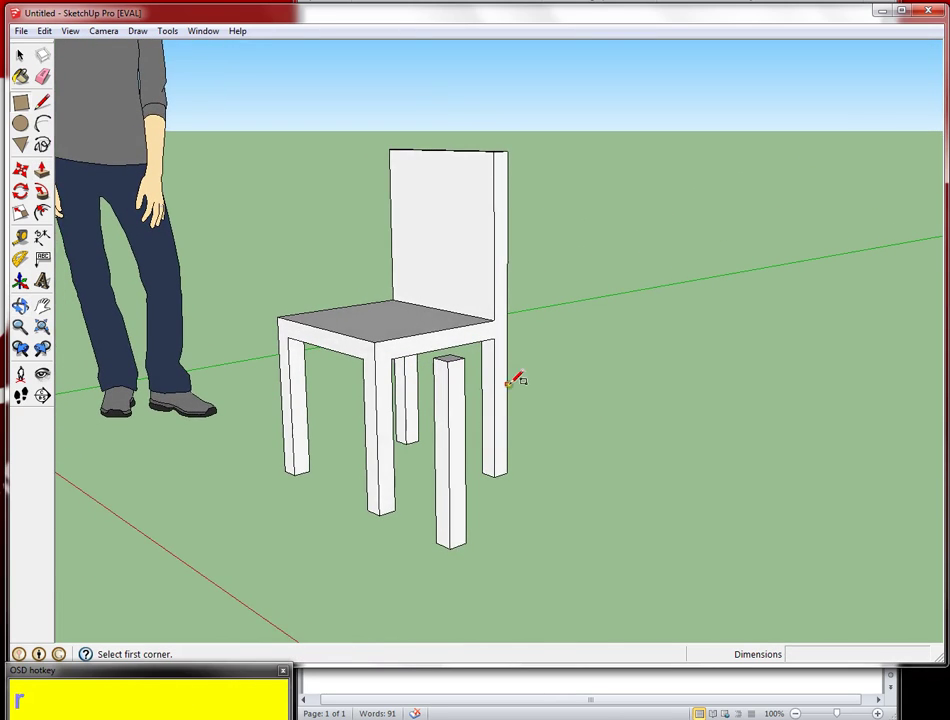
left_click(449, 362)
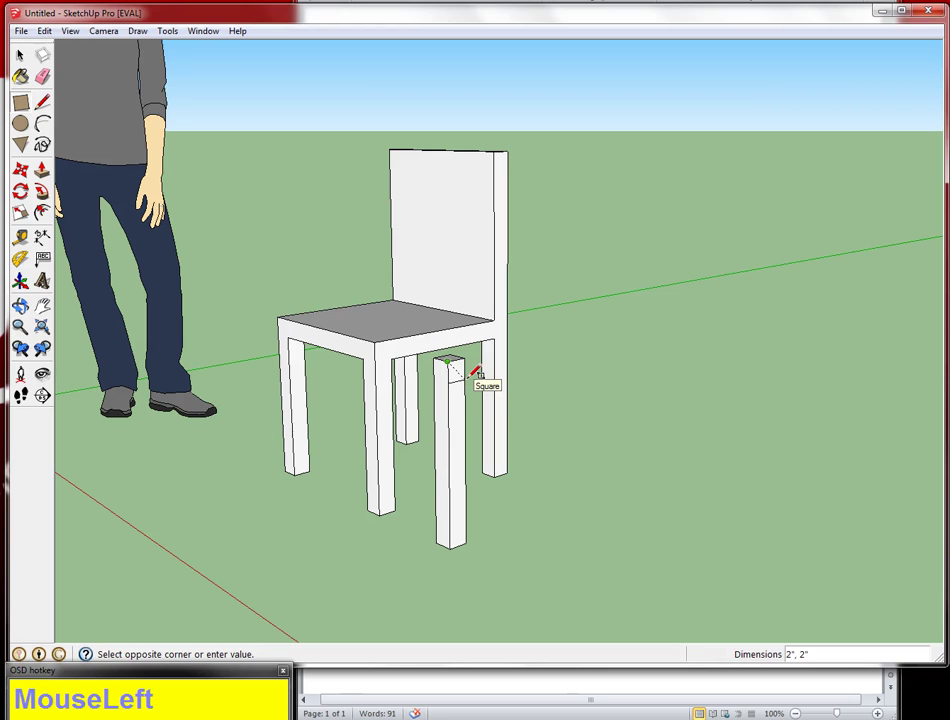
left_click(475, 372)
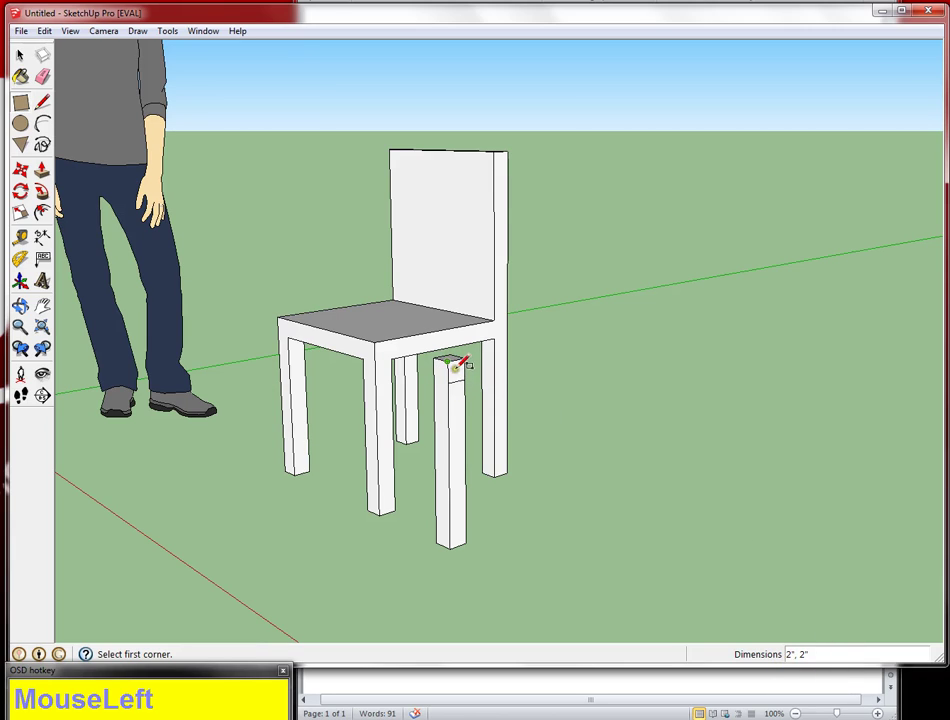
Step: Pull the square out 16" to form a horizontal rail from the top of the leg
key("p")
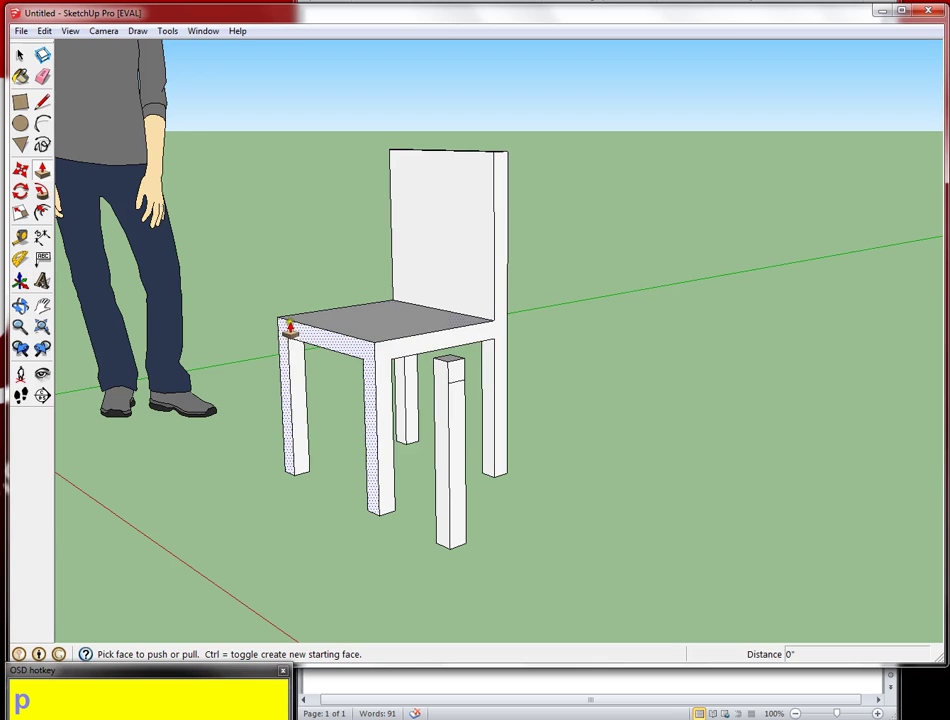
left_click(456, 378)
key("KP_6")
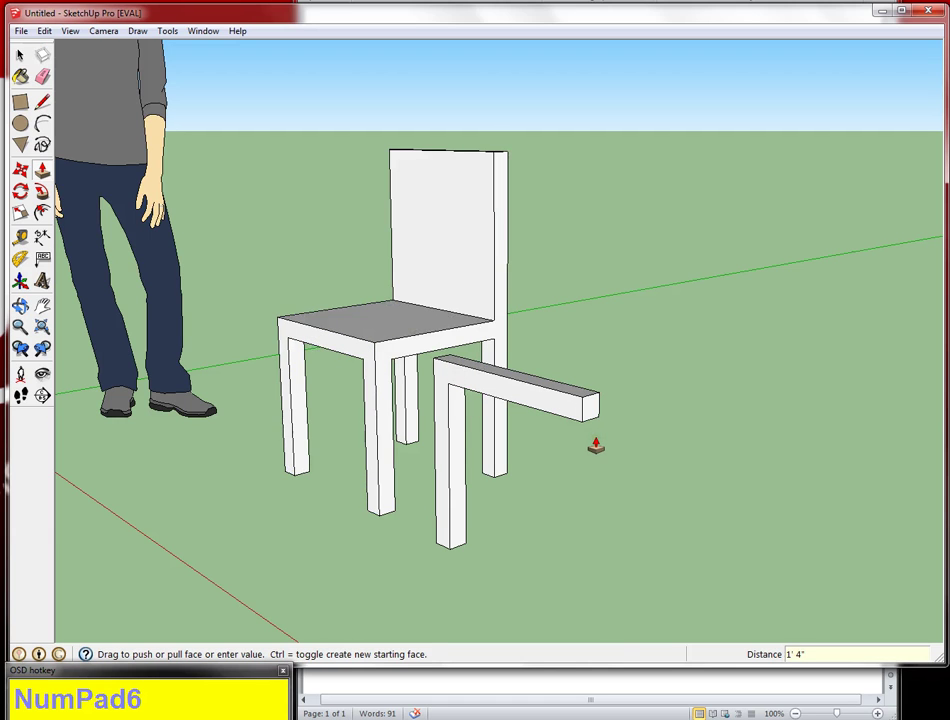
Step: Draw a 2" by 2" square on the underside of the rail at its free end
middle_click_drag(594, 521, 555, 178)
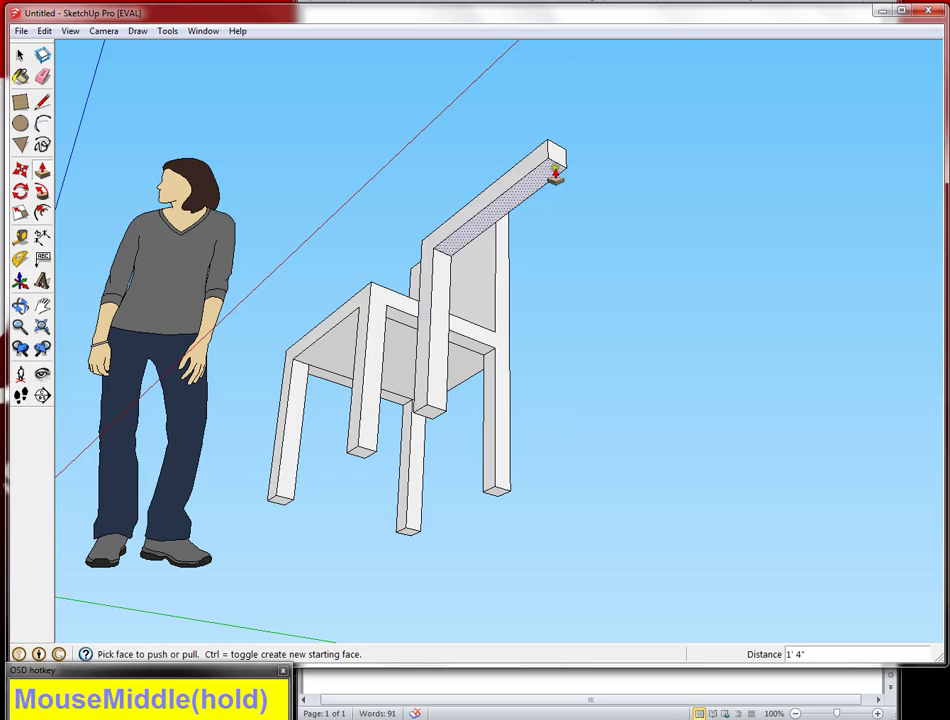
key("r")
left_click(549, 158)
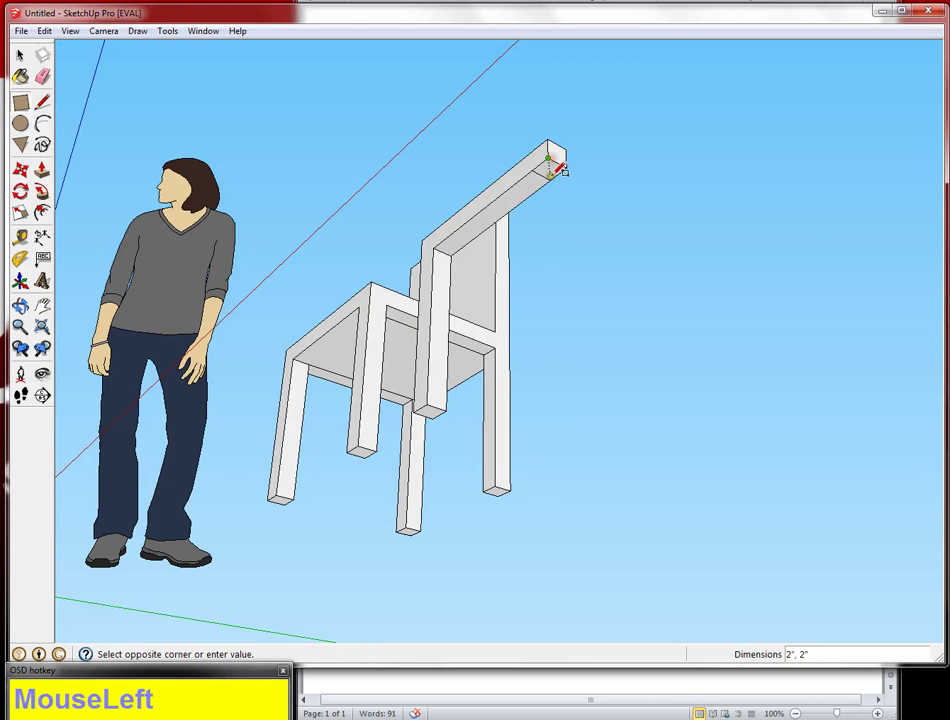
left_click(563, 174)
Step: Pull the square down level with the bottom of the first separate leg to form a second leg
key("p")
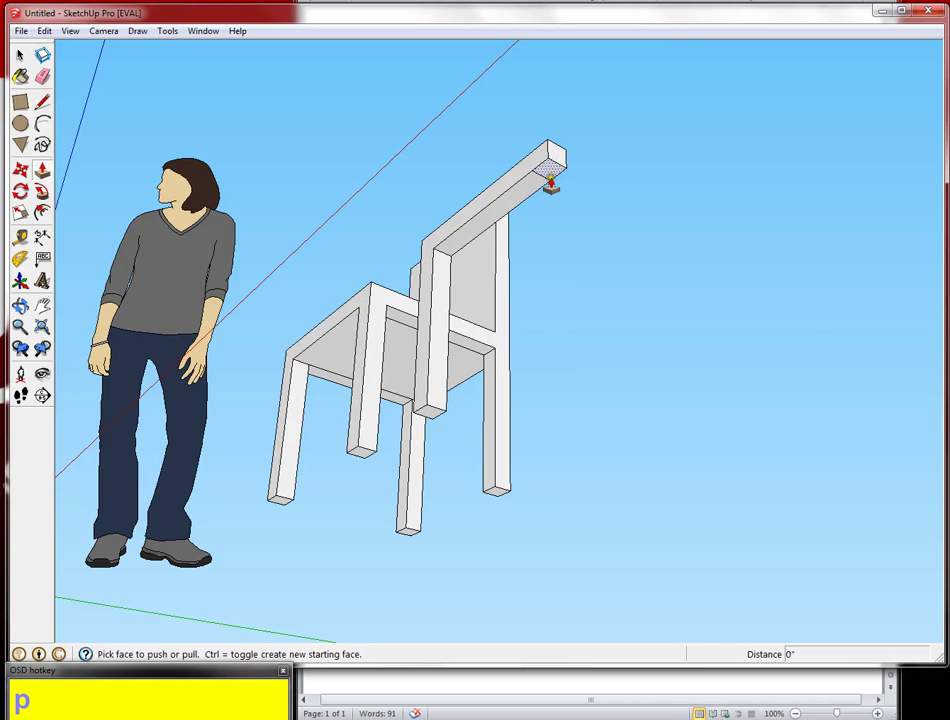
left_click(556, 174)
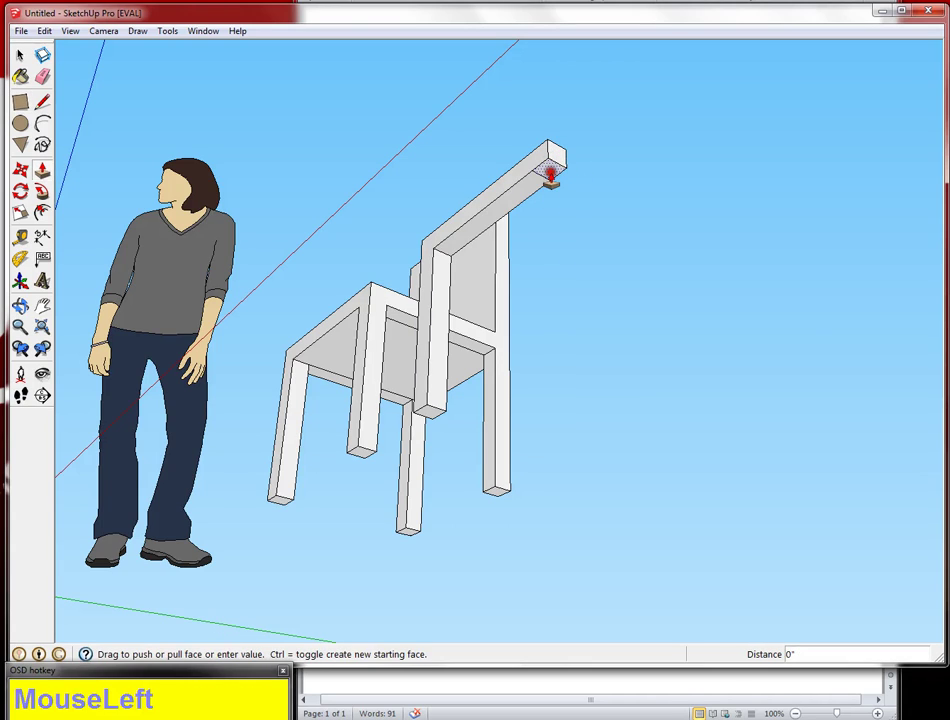
left_click(432, 418)
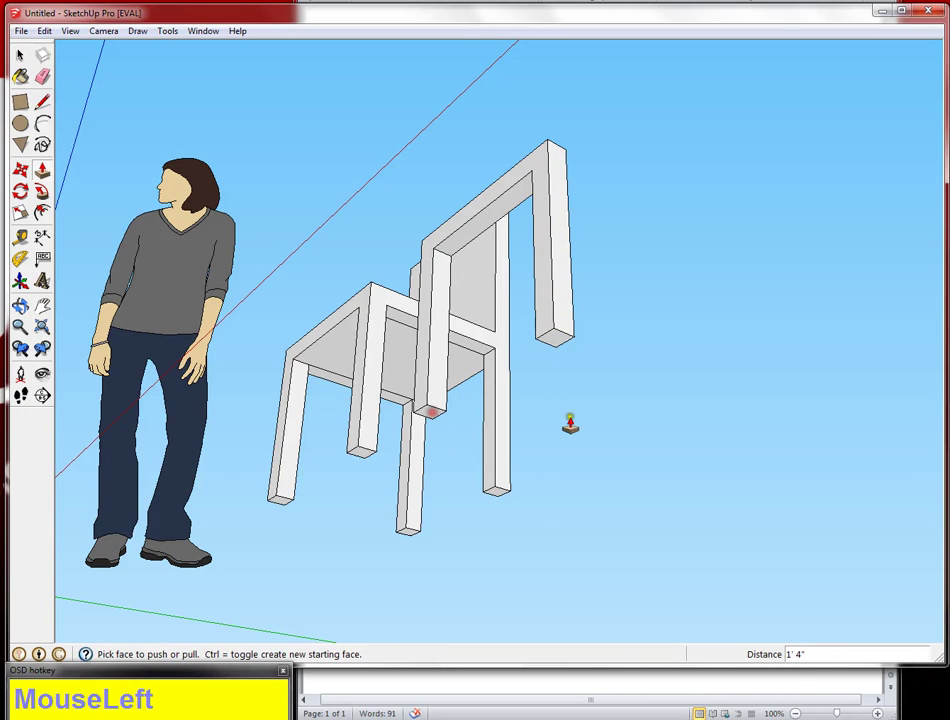
Step: Draw a 2" line across the near leg's top, from the inner corner under the rail to the leg's outer edge
middle_click_drag(678, 282, 346, 447)
middle_click_drag(348, 365, 477, 371, "shift")
scroll(440, 374, "up", 3)
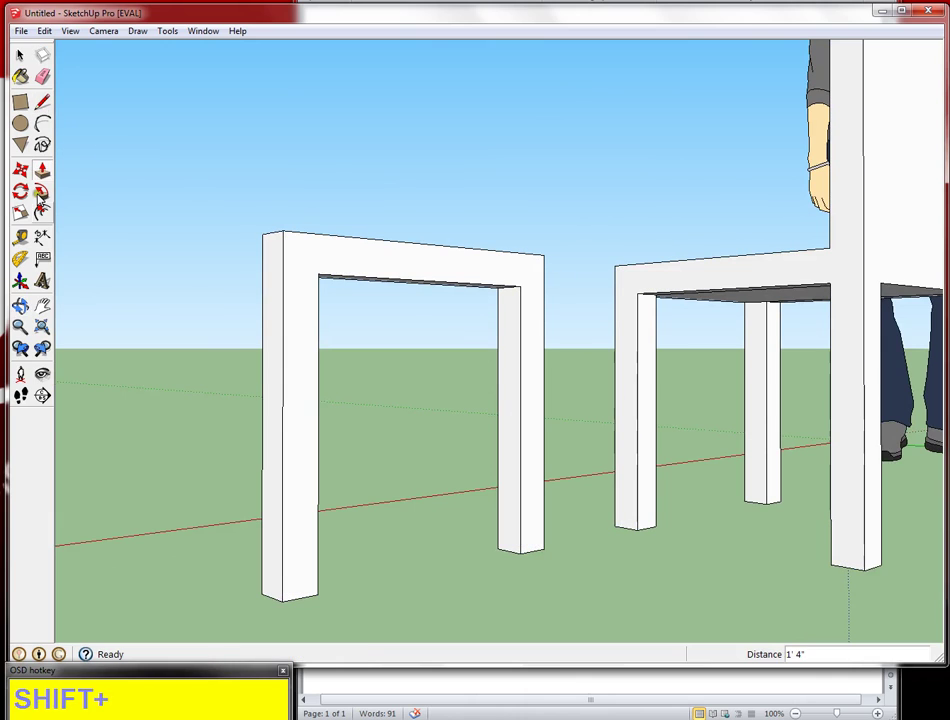
left_click(42, 101)
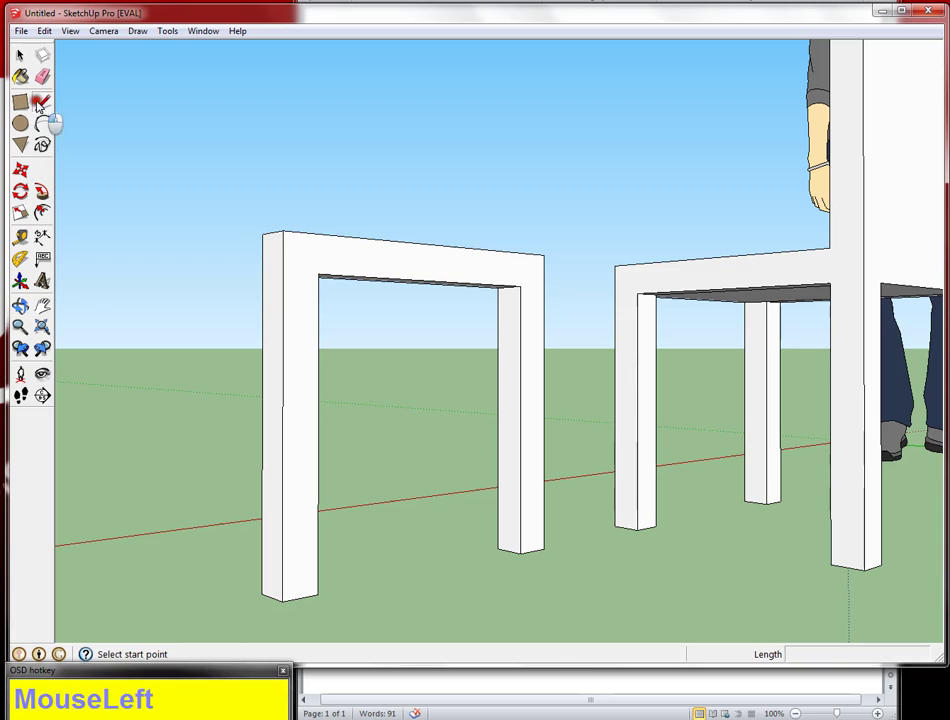
left_click(318, 273)
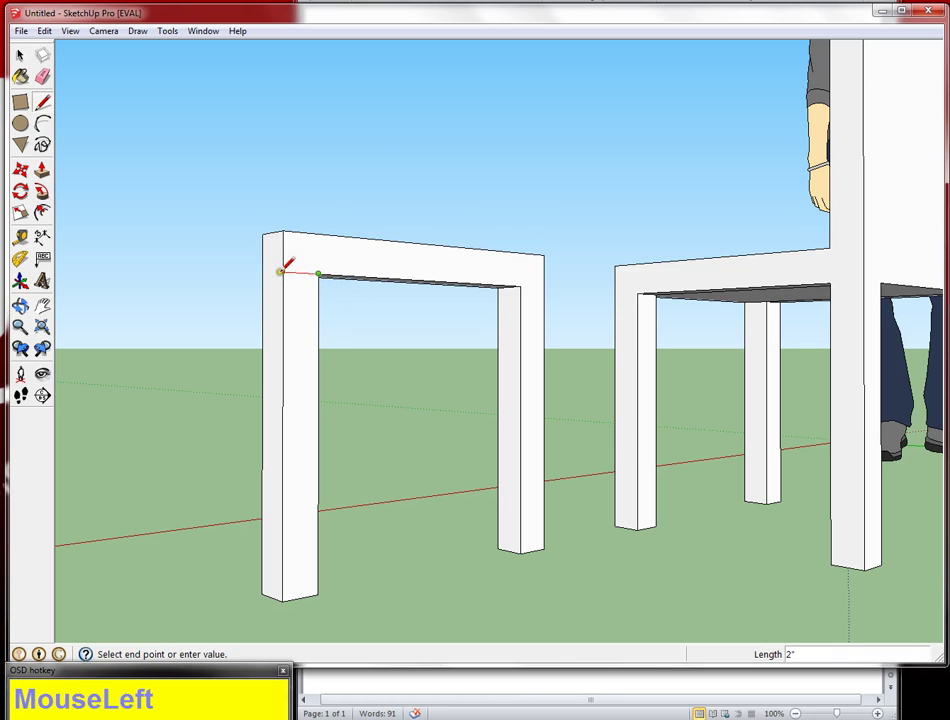
scroll(289, 271, "up", 3)
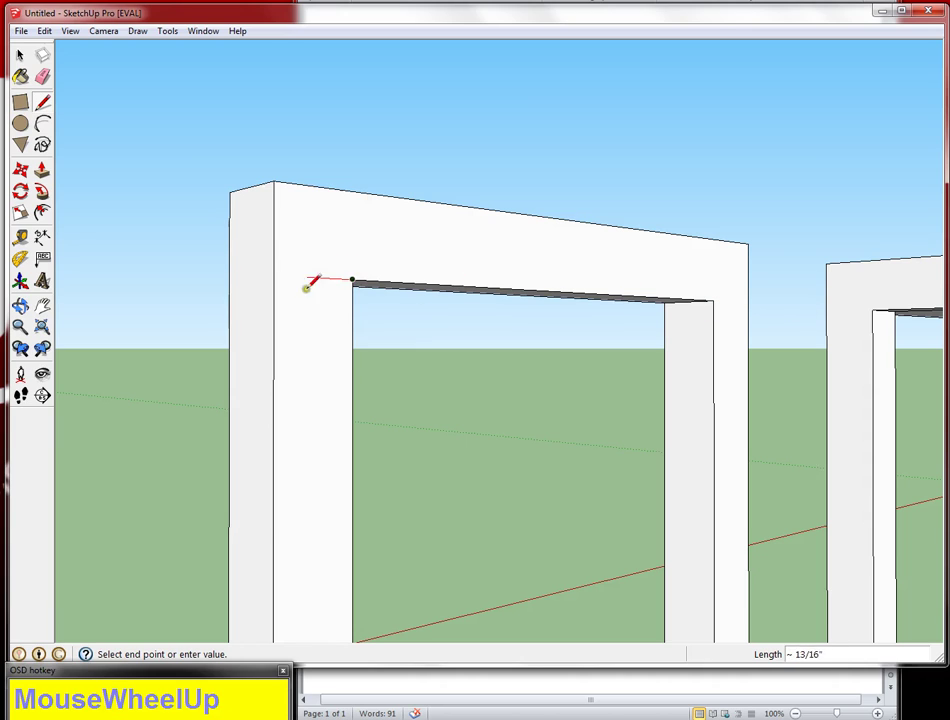
scroll(356, 282, "down", 2)
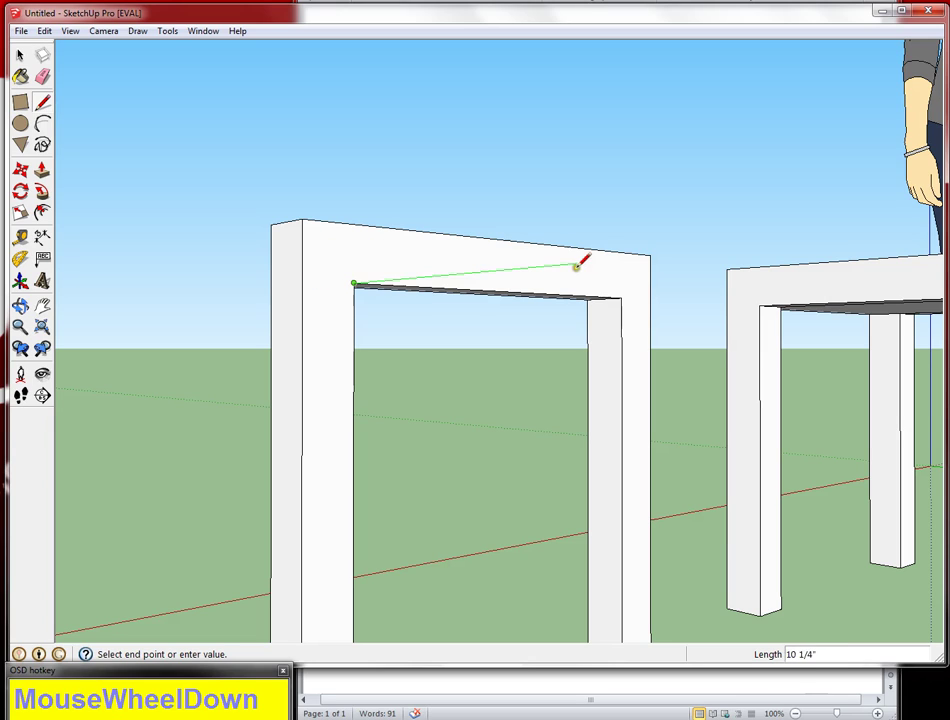
left_click(301, 280)
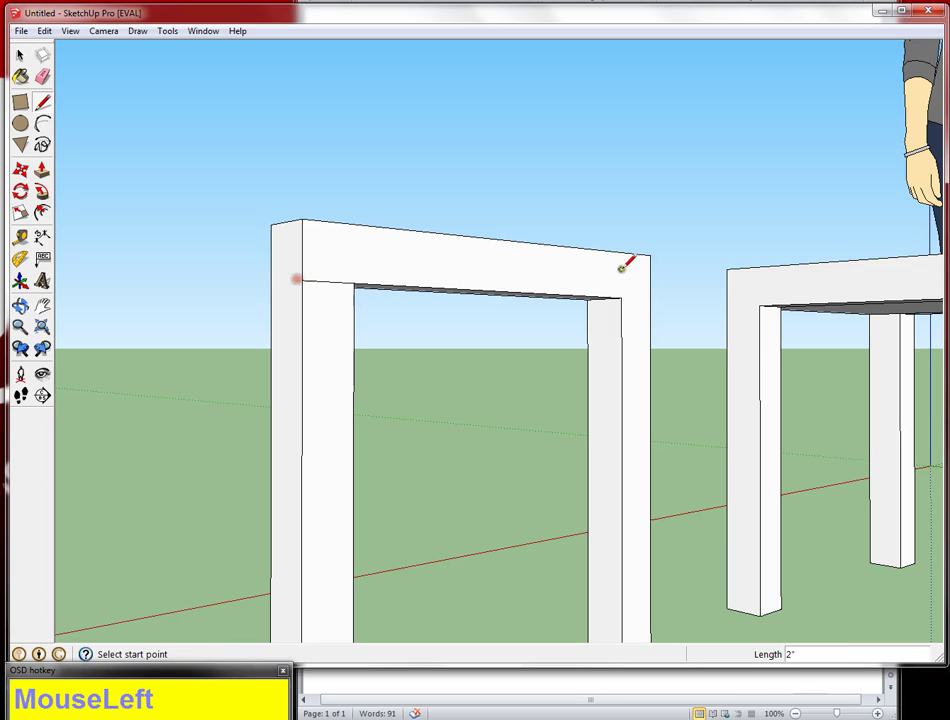
Step: Draw a 2" line across the far leg's top, check the divided faces with Push/Pull, and erase the line
left_click(622, 297)
left_click(650, 298)
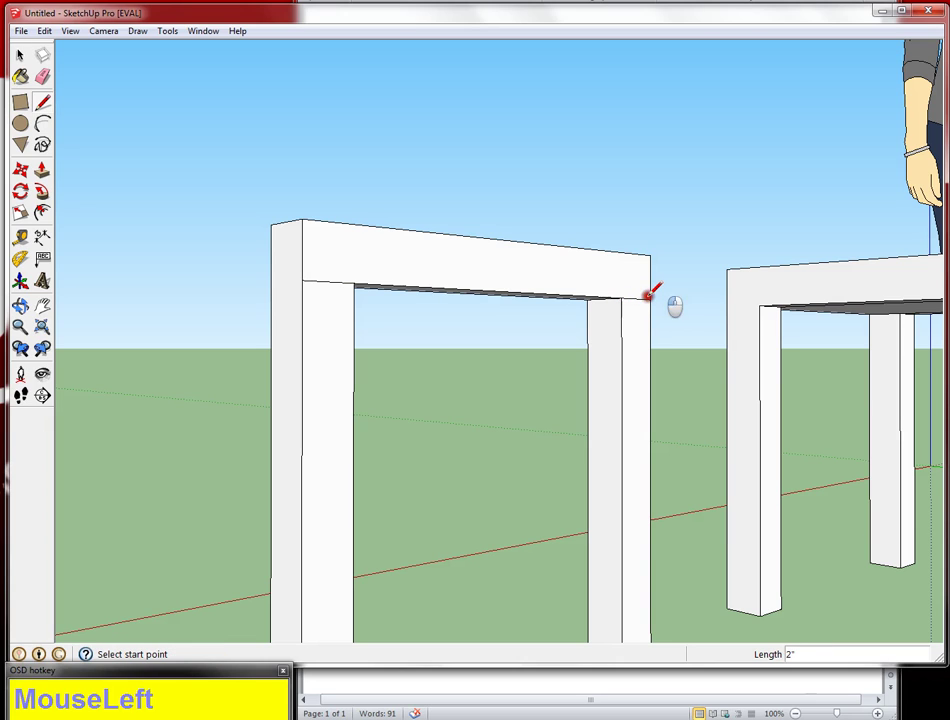
key("p")
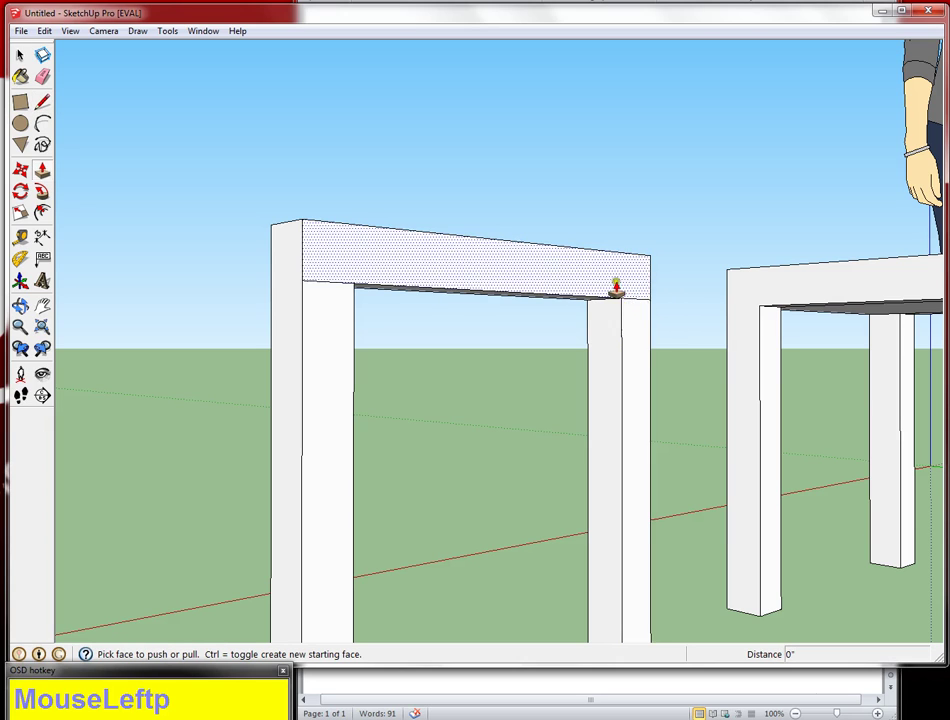
key("e")
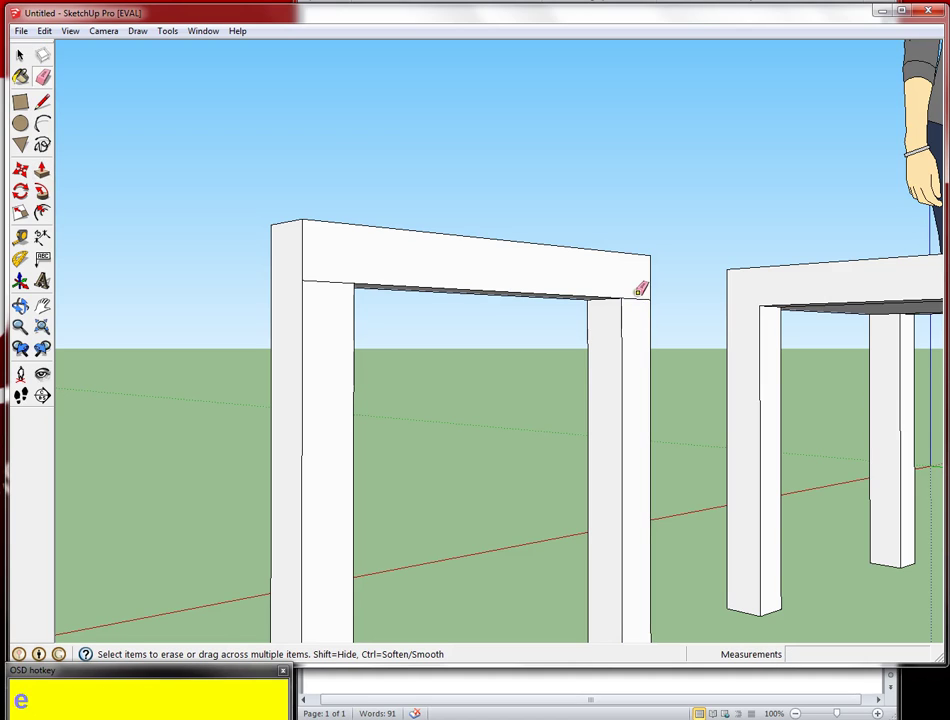
left_click(636, 300)
Step: Draw a 1 3/4" line from the far leg's inner corner that stops short of the outer edge, and check the face with Push/Pull
left_click(41, 102)
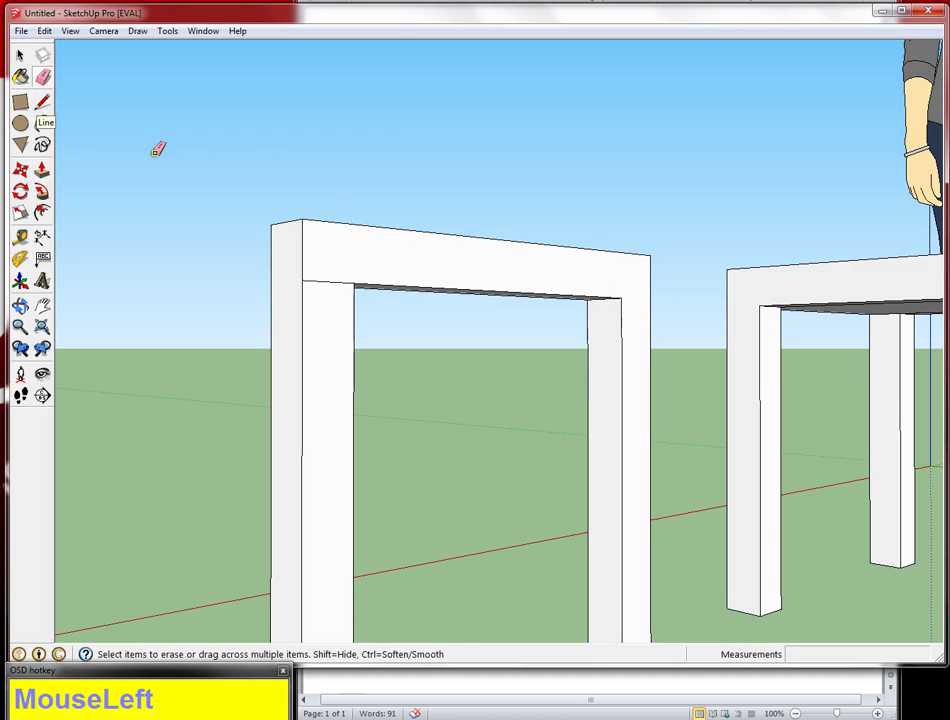
key("l")
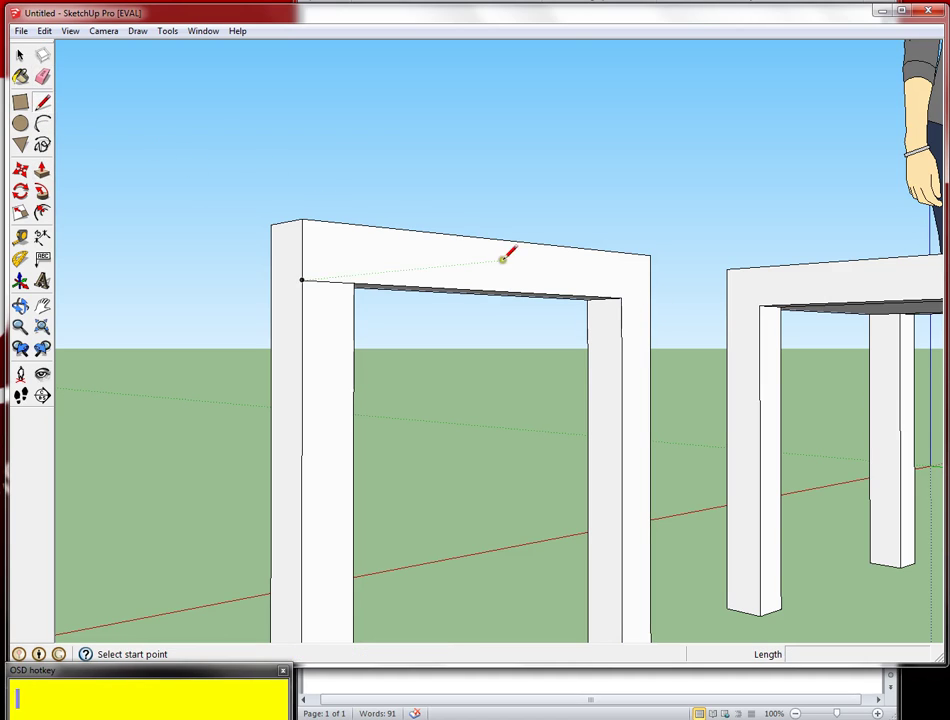
left_click(621, 299)
scroll(626, 300, "up", 4)
left_click(652, 291)
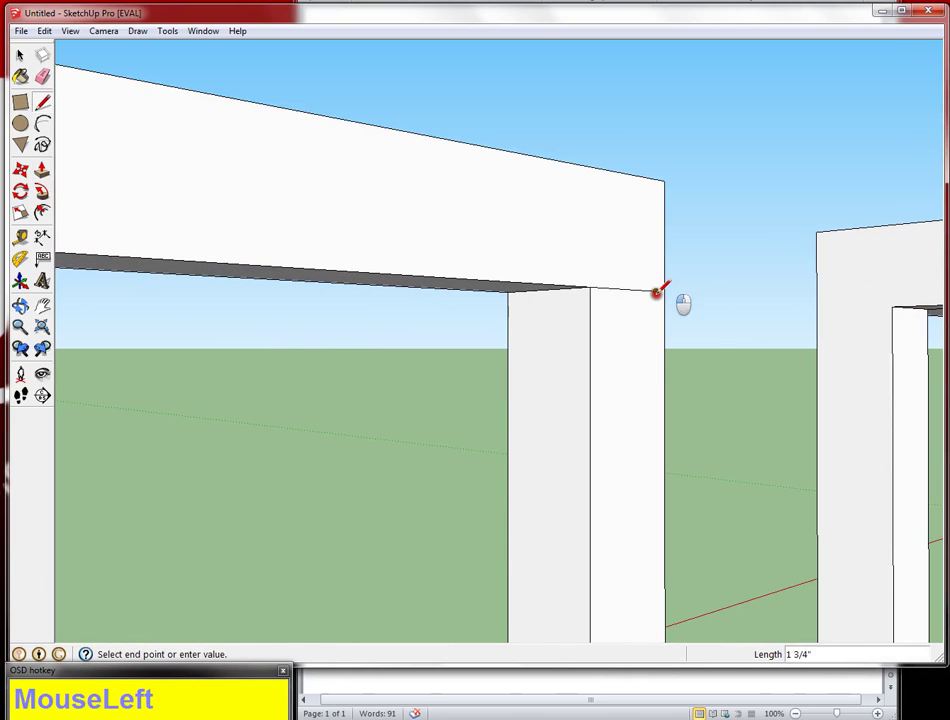
key("Escape")
scroll(641, 350, "down", 3)
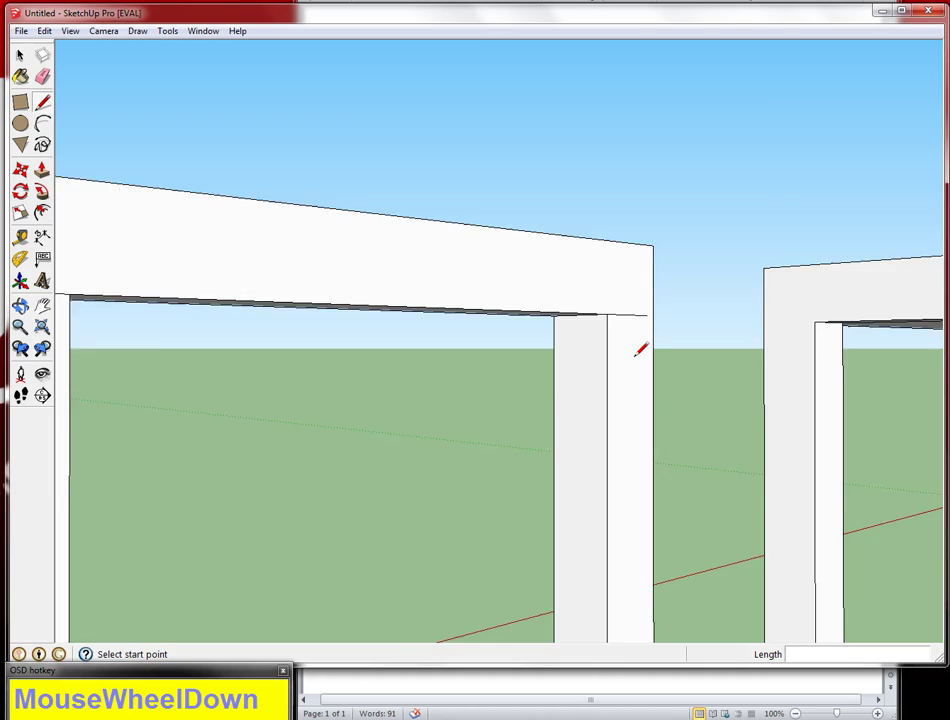
key("p")
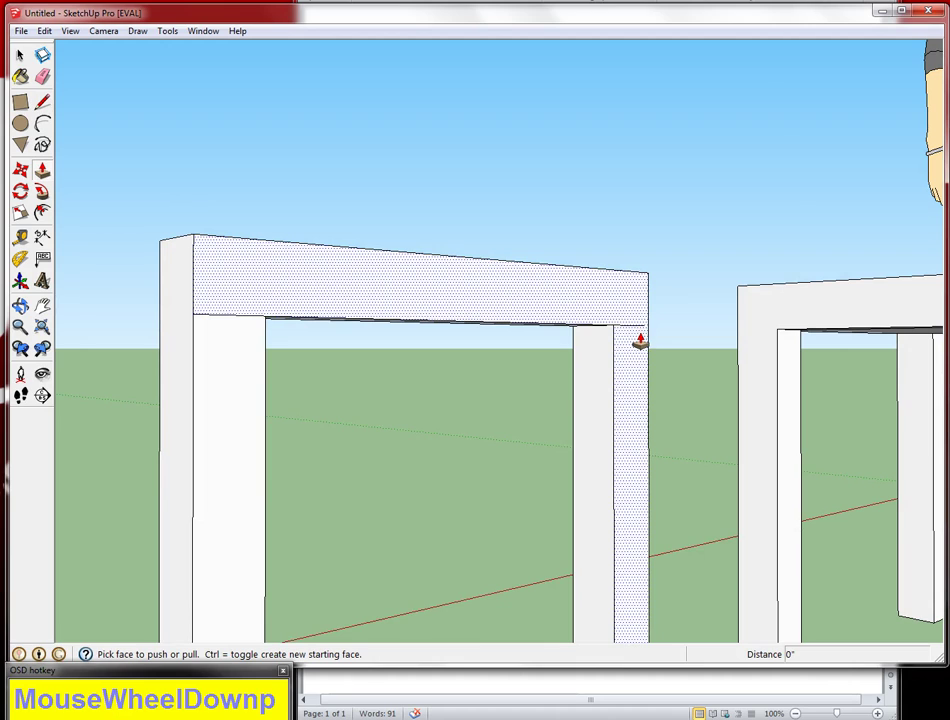
Step: Extend the short line to the far leg's outer edge to close the gap, and check the divided faces with Push/Pull
key("l")
left_click(650, 323)
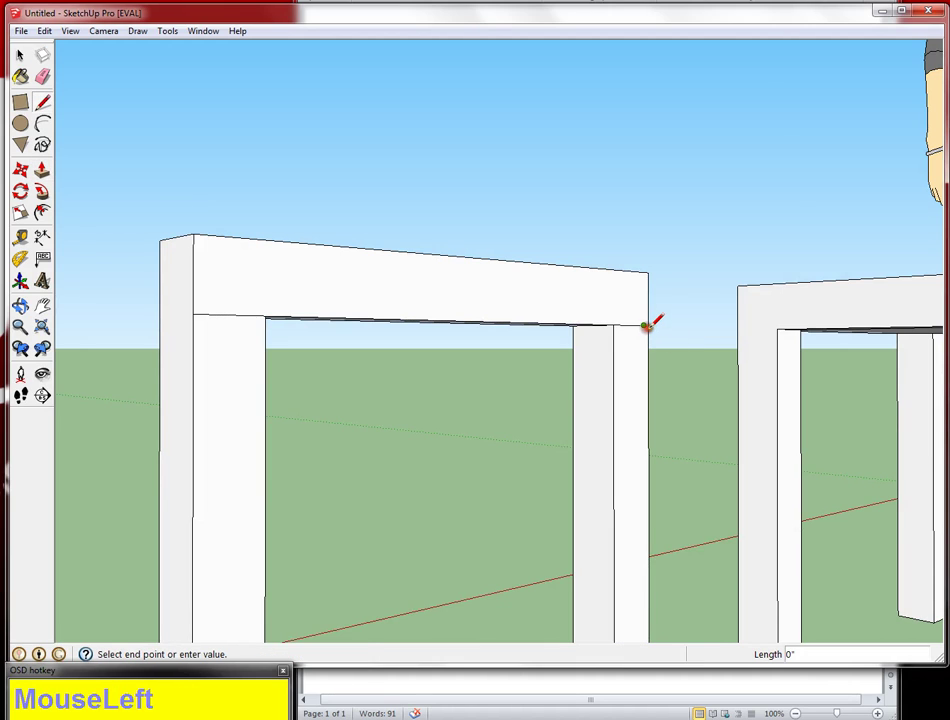
scroll(651, 323, "up", 5)
scroll(612, 316, "down", 3)
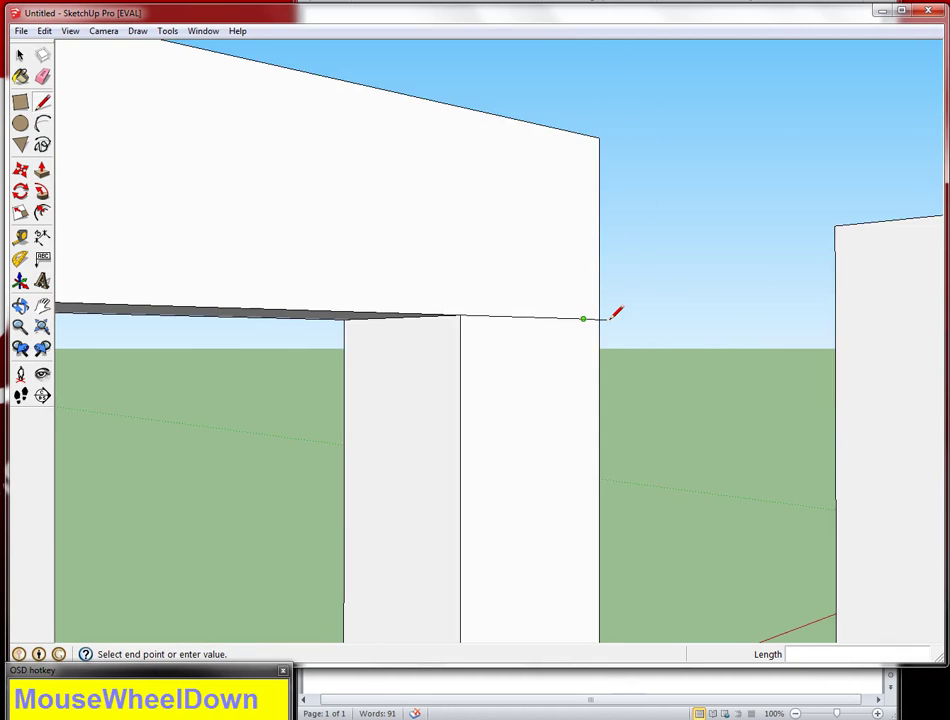
left_click(600, 318)
scroll(603, 320, "down", 3)
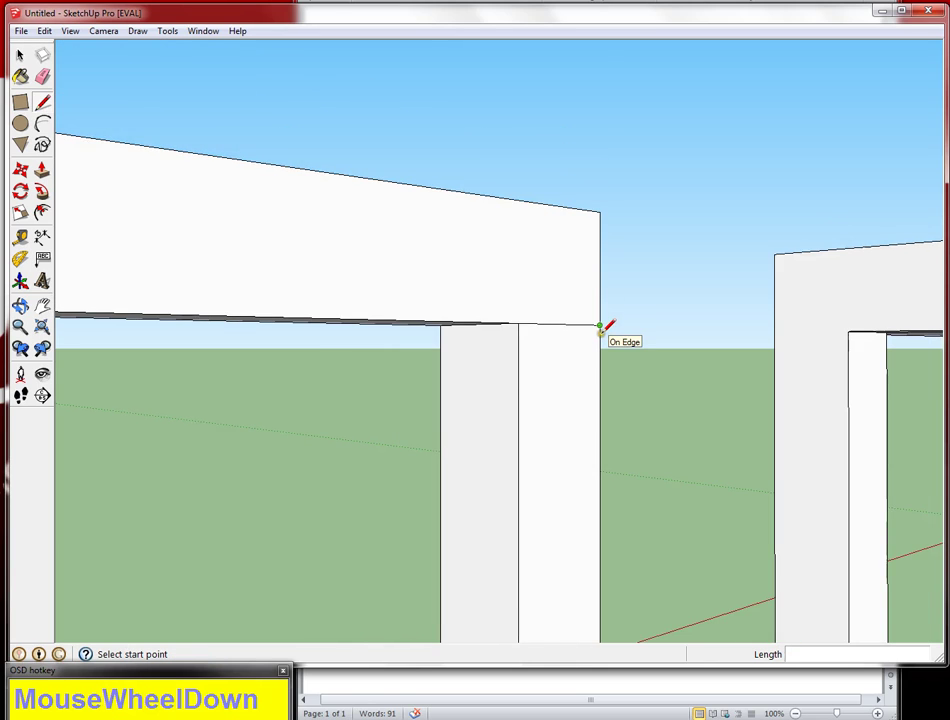
key("p")
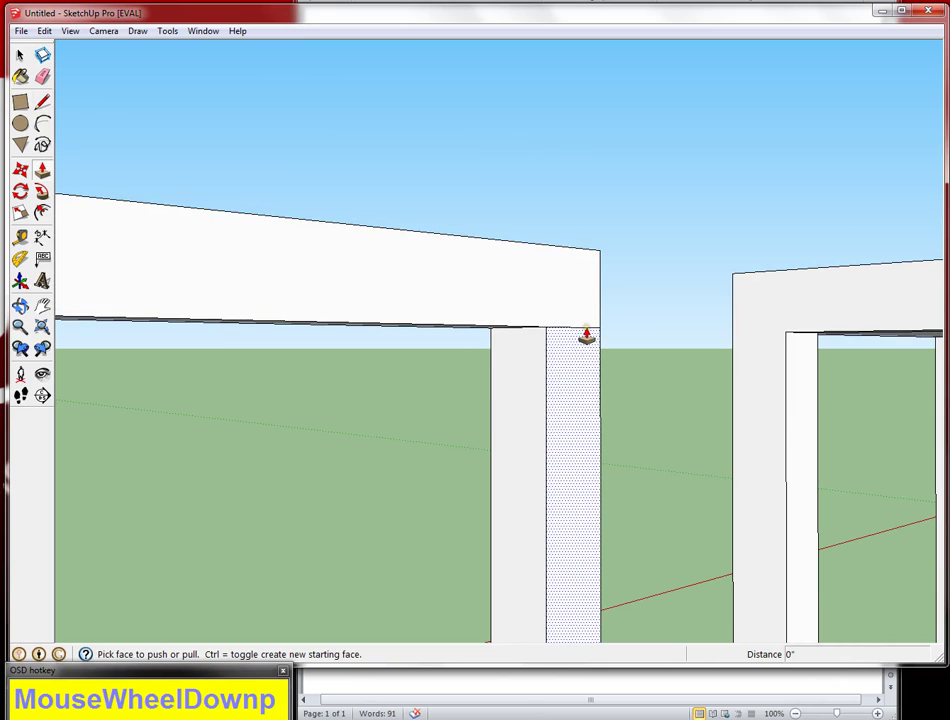
scroll(586, 337, "down", 2)
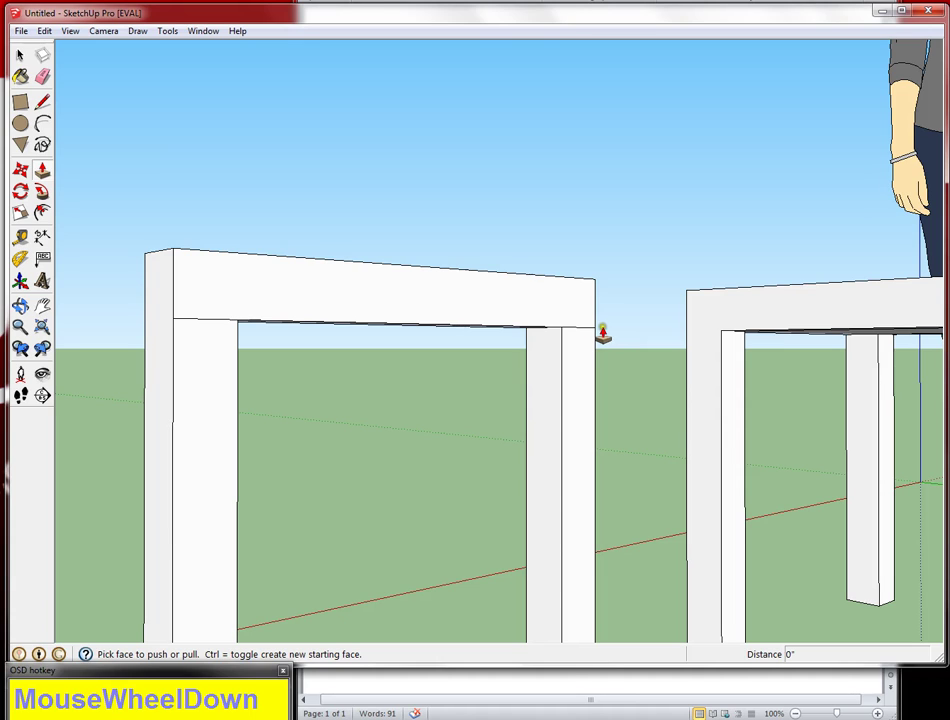
Step: Draw a bent two-segment line from the near leg's inner corner to its outer edge above the dividing line, and erase it
left_click(42, 100)
left_click(237, 320)
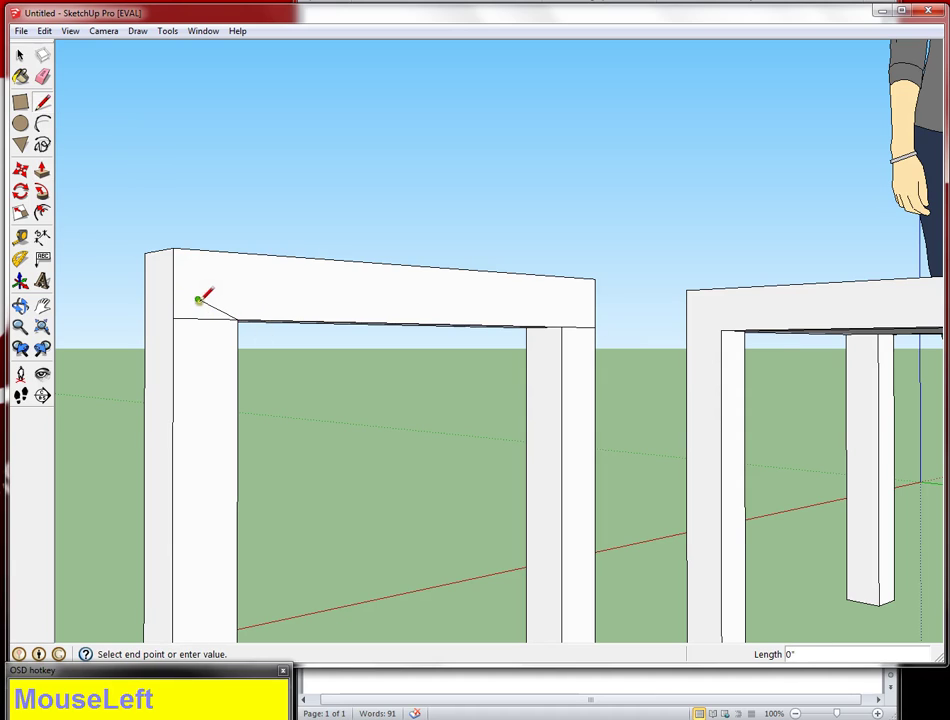
left_click(198, 300)
left_click(172, 297)
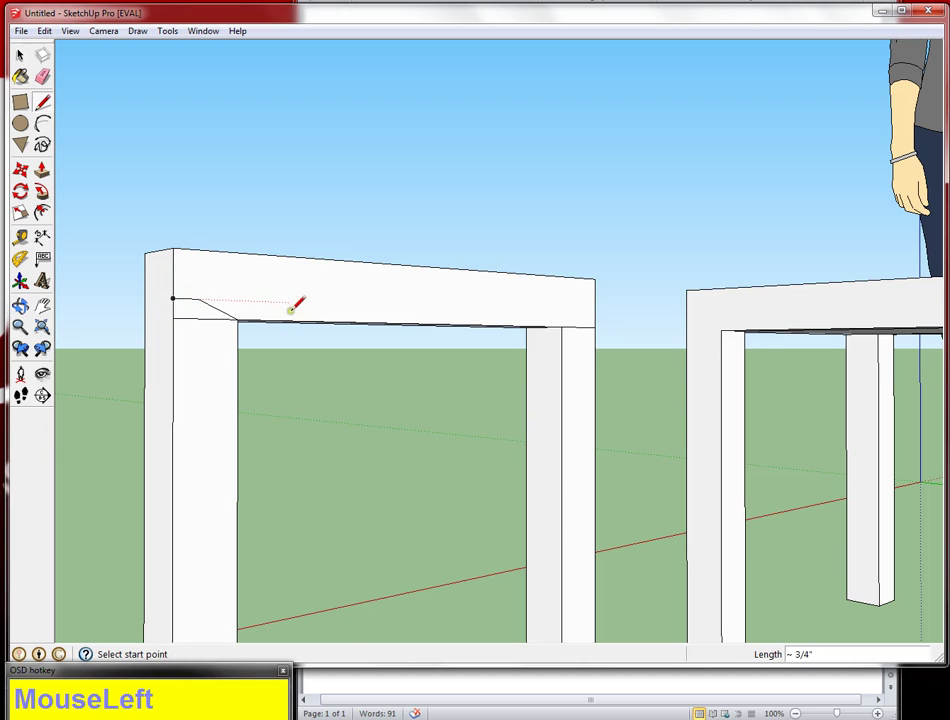
key("p")
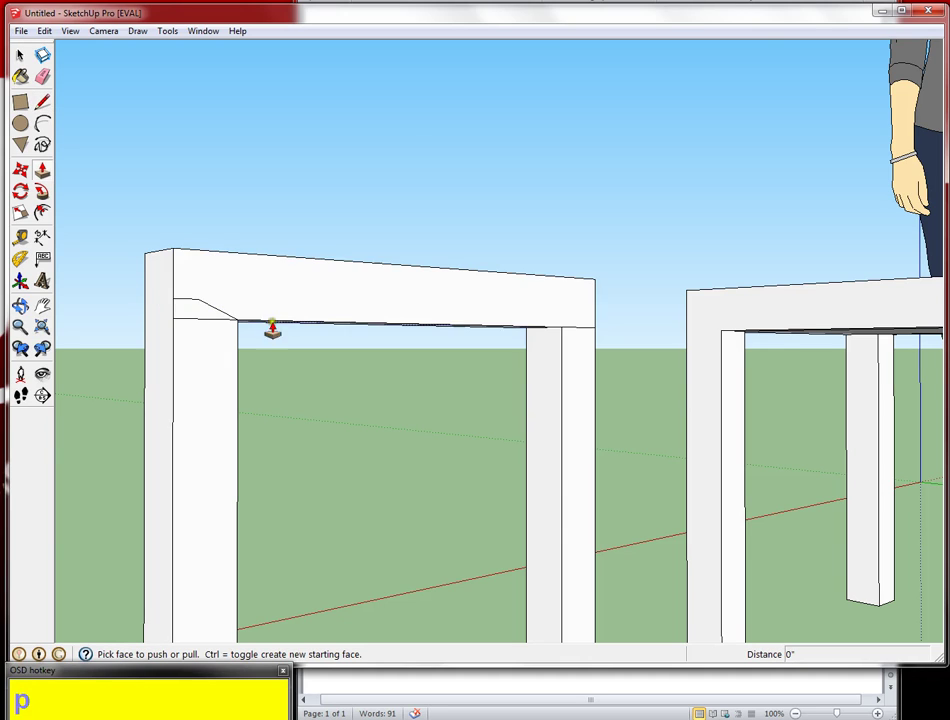
key("e")
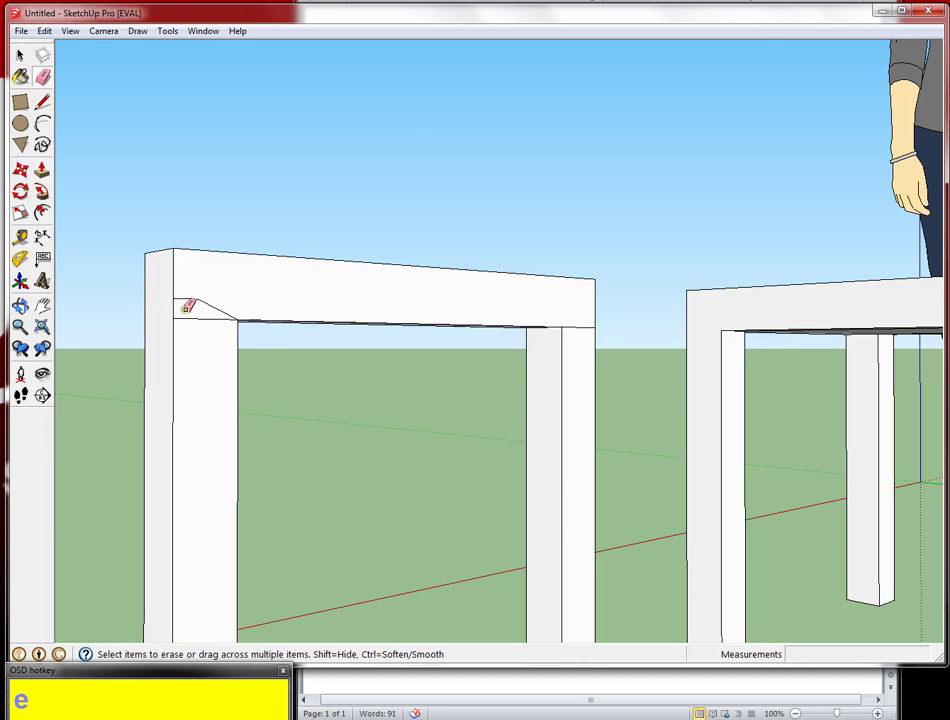
mouse_move(187, 305)
left_mouse_down()
mouse_move(206, 303)
mouse_move(230, 322)
left_mouse_up()
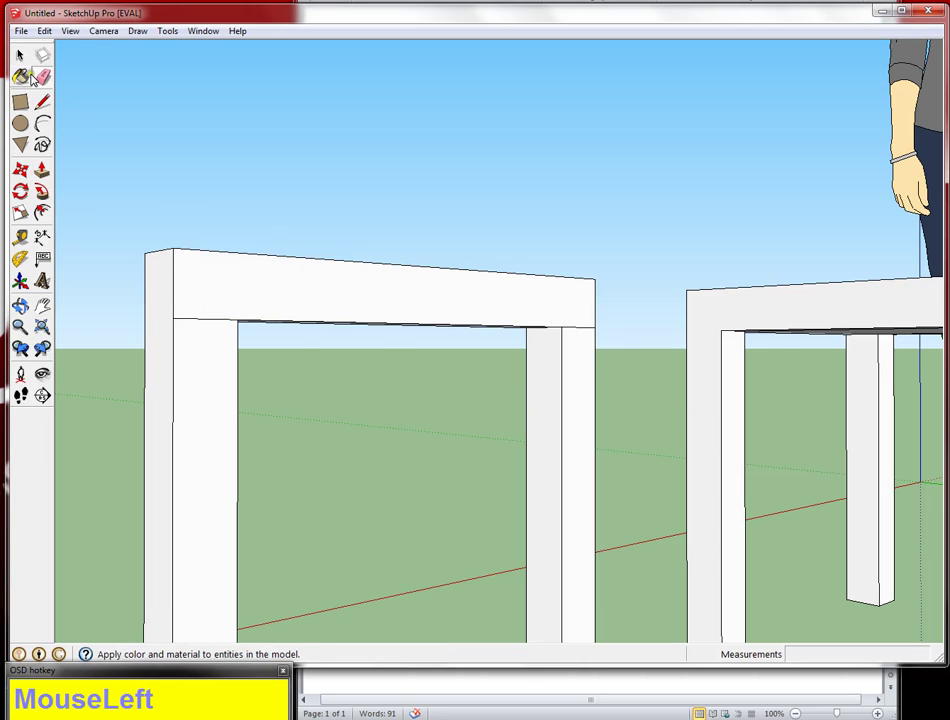
Step: Push/Pull the rail's inner face out 16" across the legs to form the seat slab
left_click(42, 170)
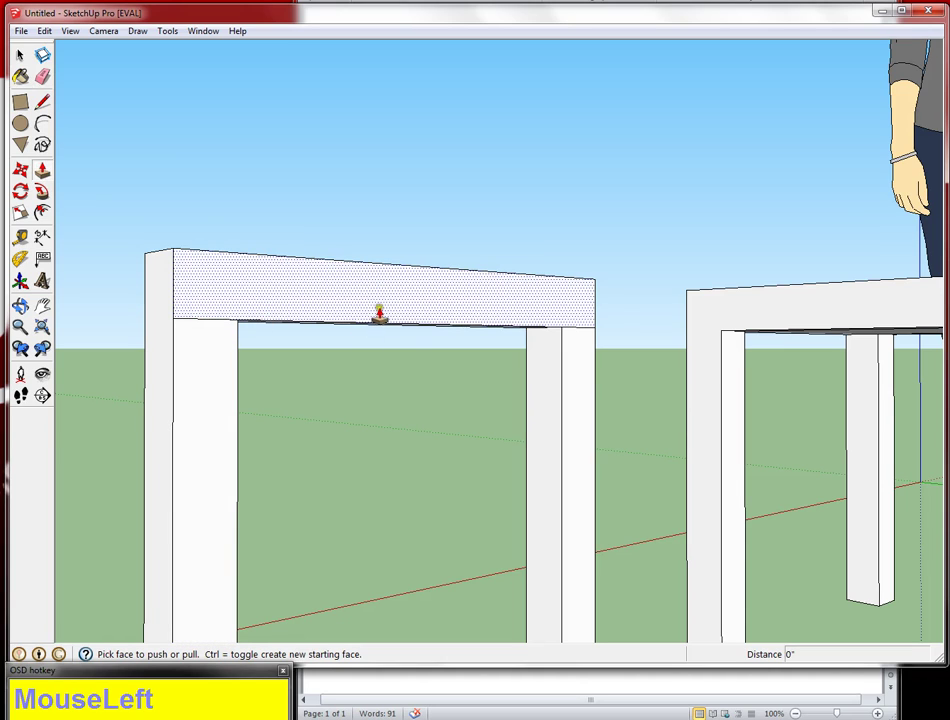
left_click_drag(362, 297, 534, 314)
type("16\"")
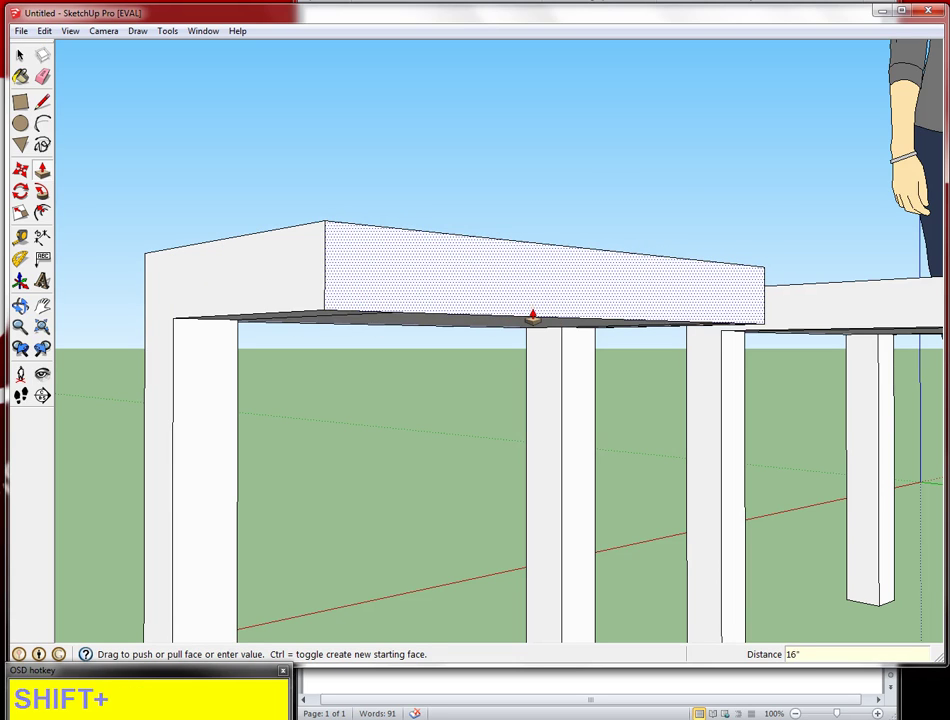
key("Return")
scroll(533, 316, "down", 3)
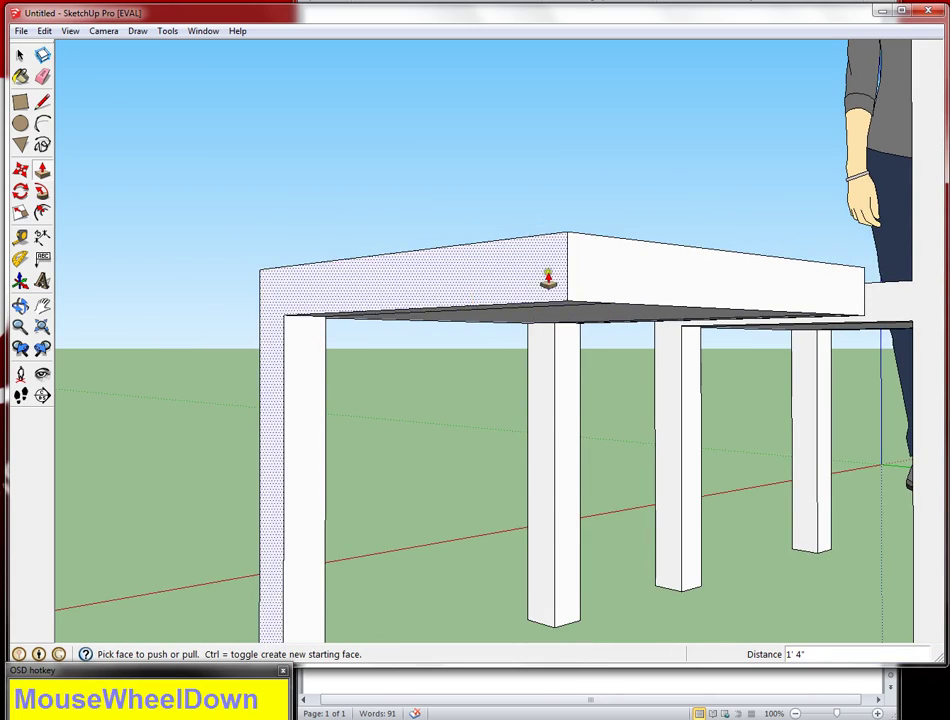
Step: Erase the leftover dividing lines on the underside of the seat so it becomes one face
middle_click_drag(545, 275, 356, 229)
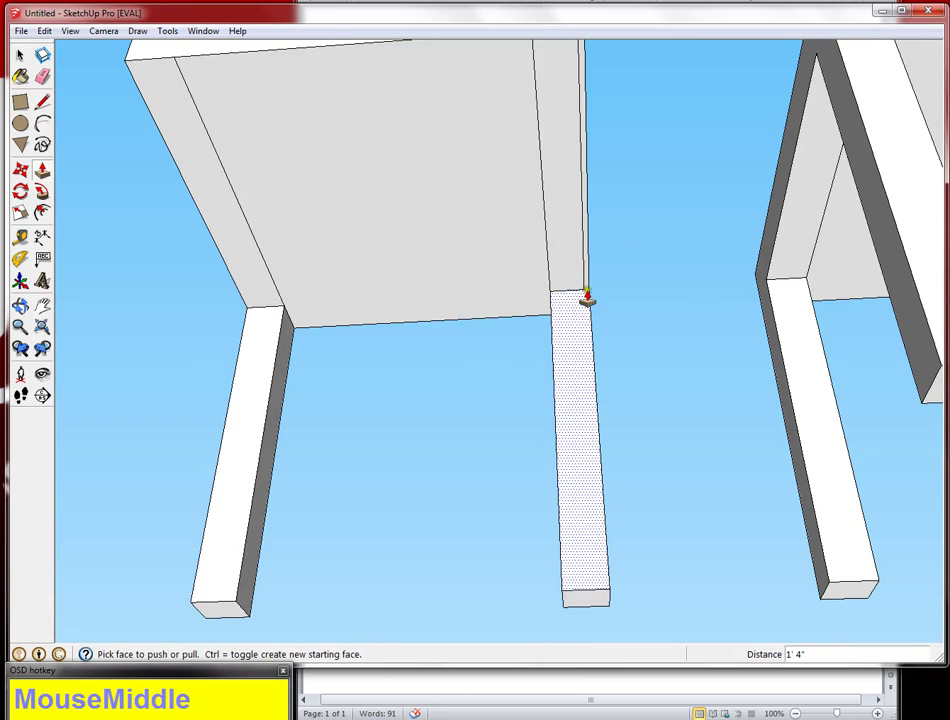
key("e")
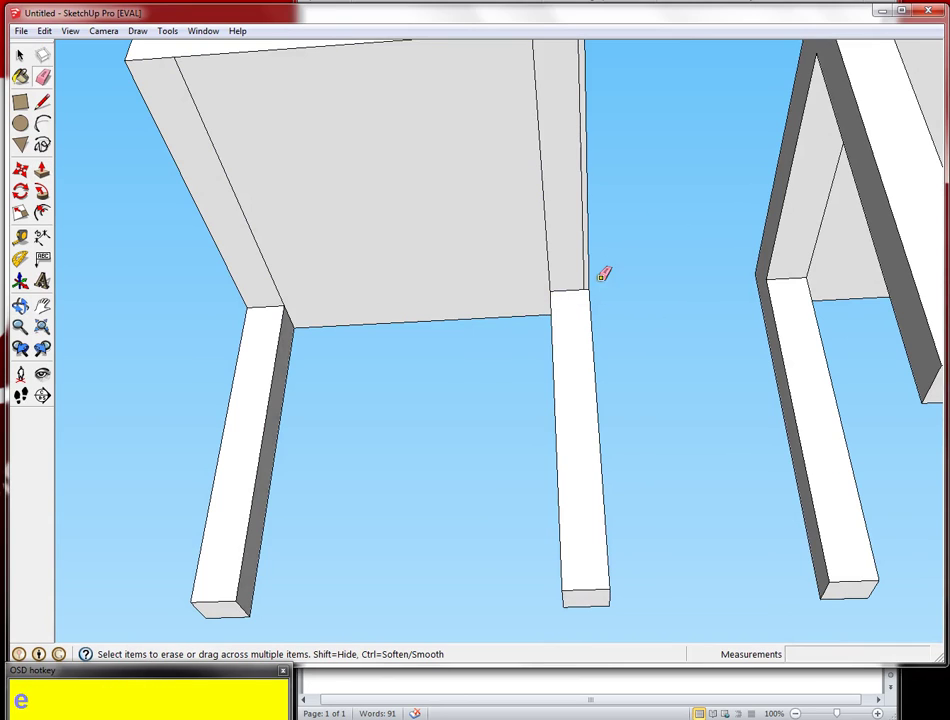
left_click(584, 262)
left_click(549, 263)
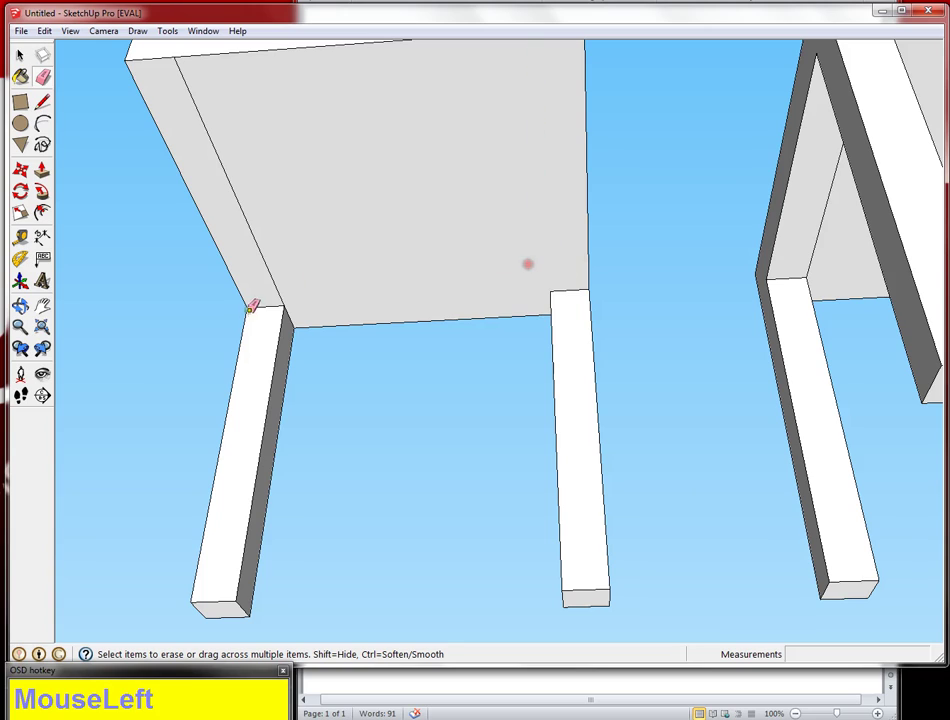
mouse_move(252, 303)
left_mouse_down()
mouse_move(311, 279)
mouse_move(240, 208)
mouse_move(381, 88)
left_mouse_up()
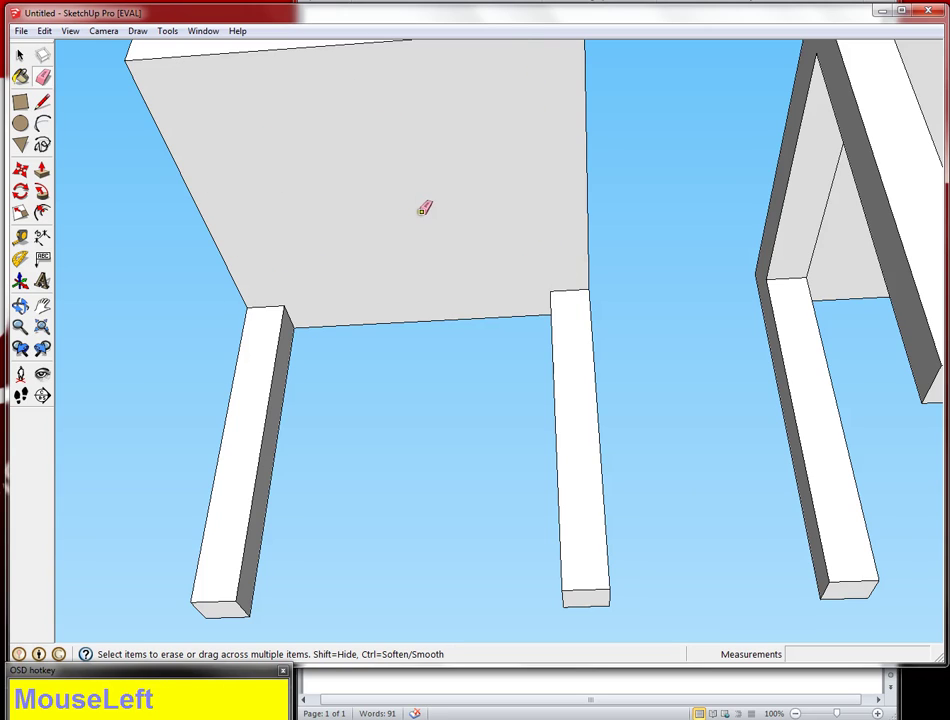
middle_click_drag(407, 167, 410, 208)
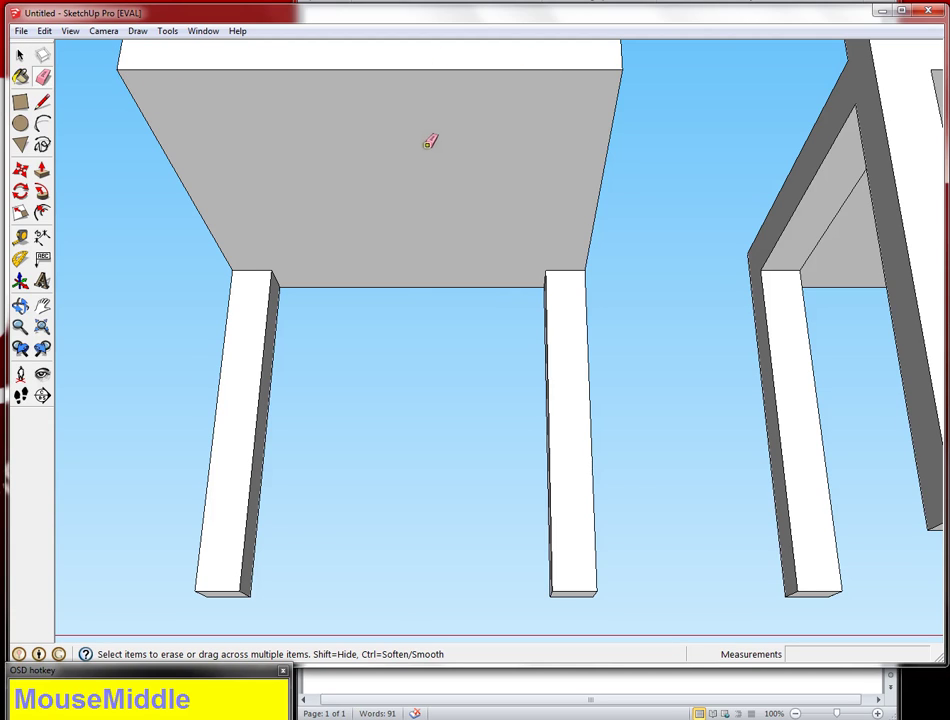
Step: Draw a 2" by 2" square in each of the two legless corners of the seat's underside
key("r")
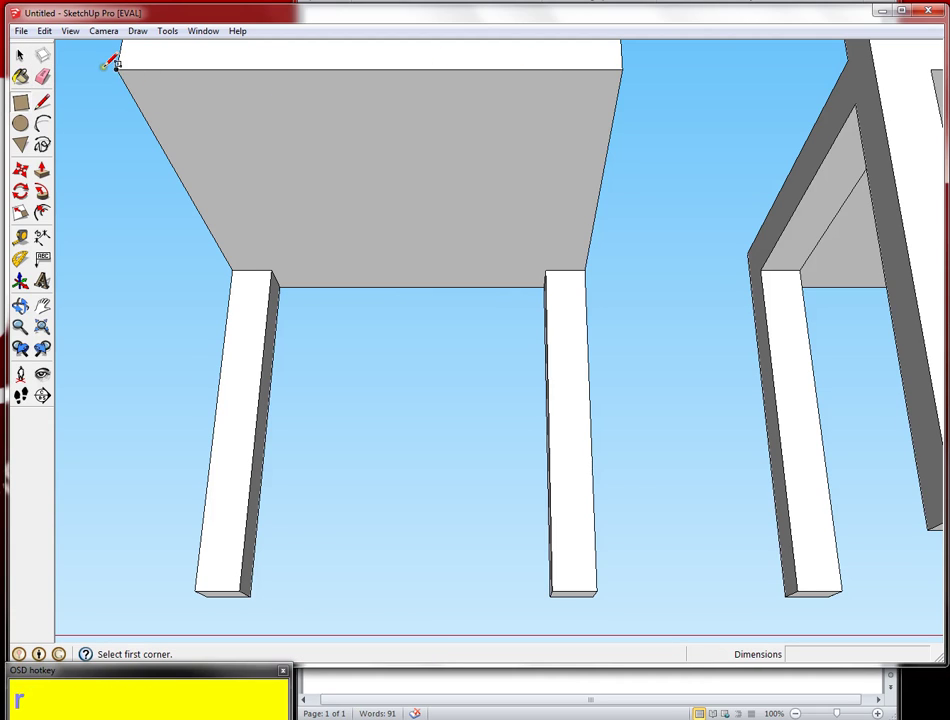
left_click_drag(117, 69, 231, 135)
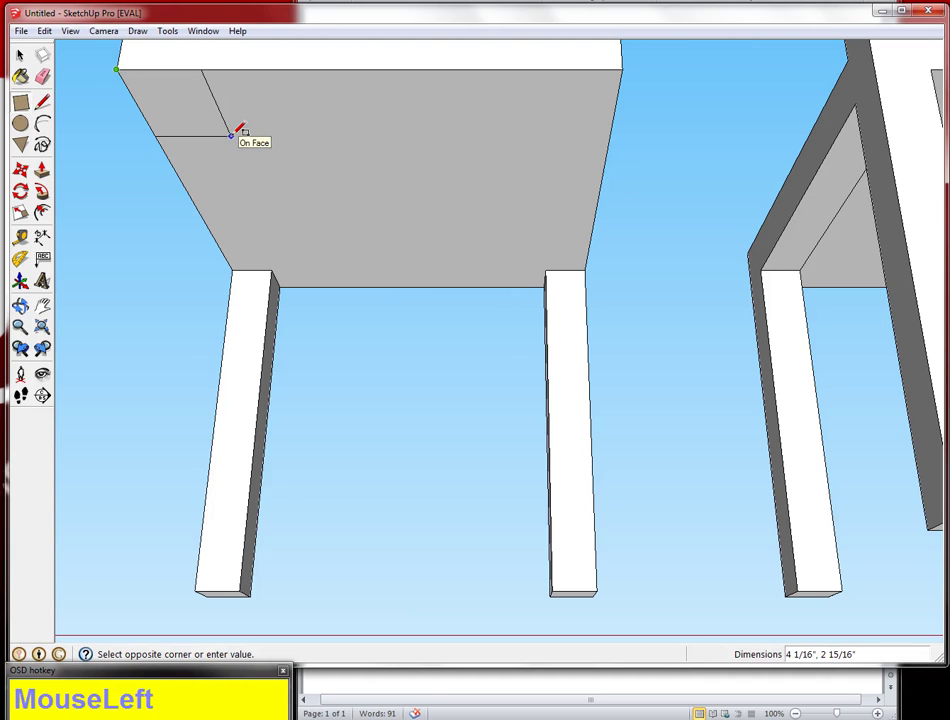
type("2,2")
key("Return")
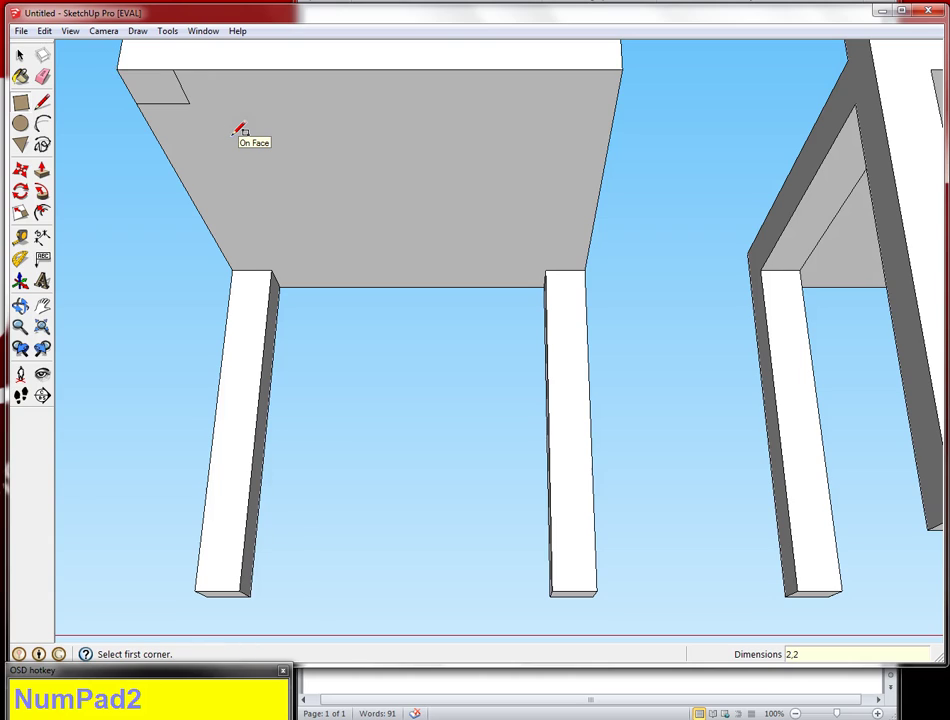
left_click(621, 69)
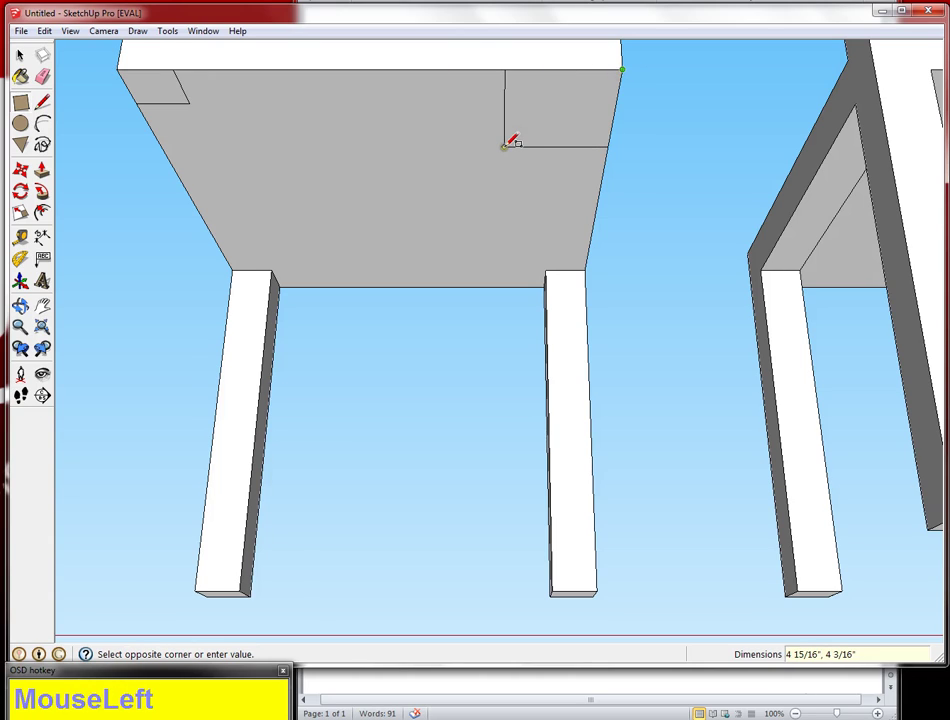
type("2,2")
key("Return")
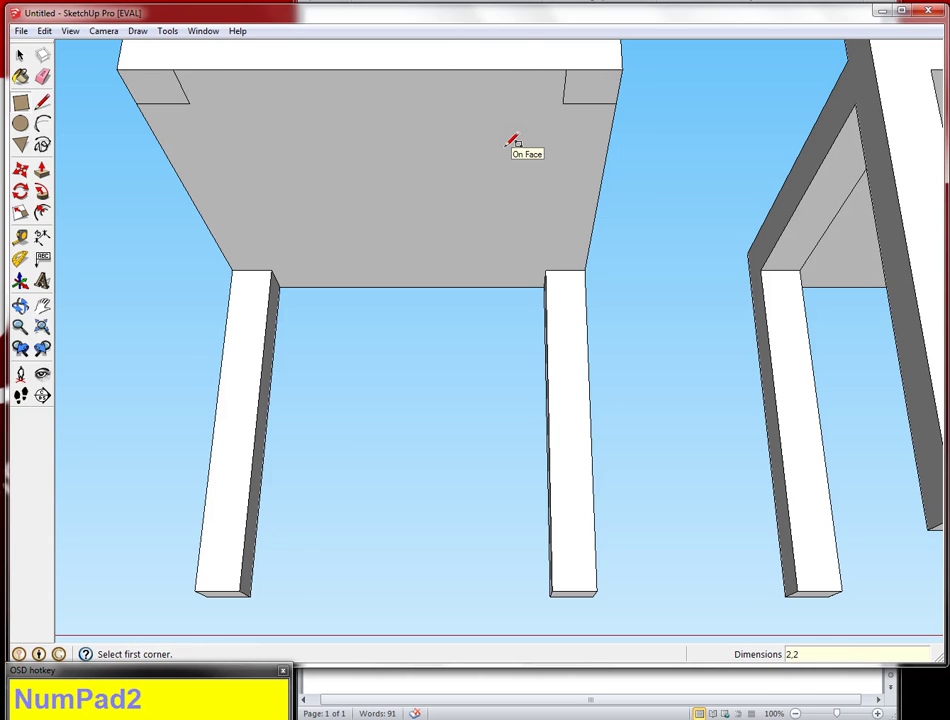
Step: Pull both corner squares down into legs, matching the length of the existing legs
key("p")
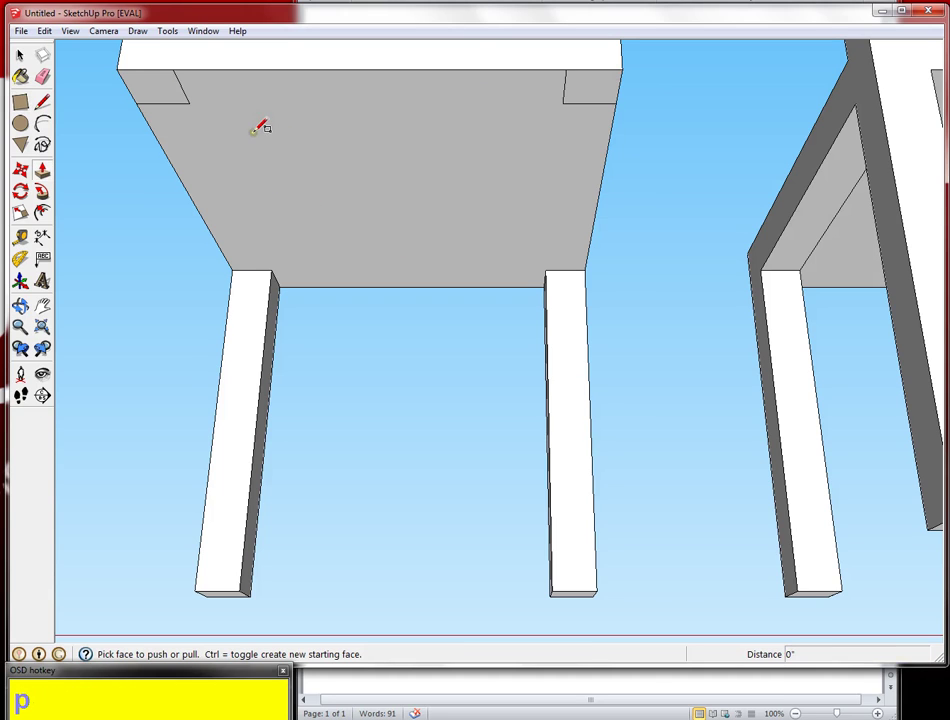
left_click_drag(159, 95, 220, 600)
left_click_drag(607, 104, 560, 600)
mouse_move(560, 600)
middle_mouse_down()
mouse_move(566, 439)
mouse_move(547, 560)
middle_mouse_up()
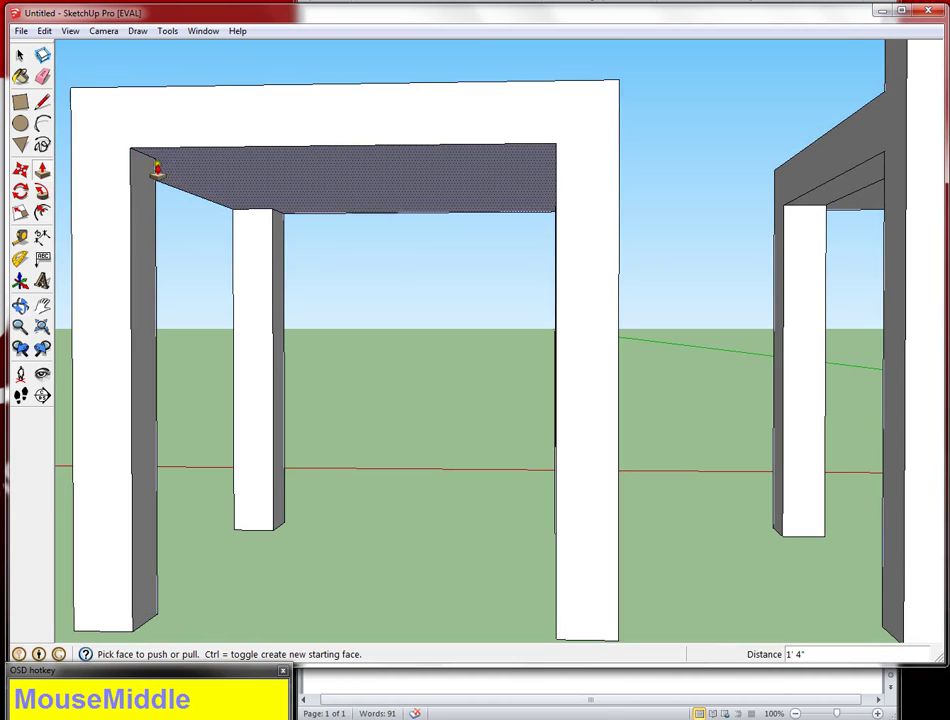
Step: Undo the second leg's extrusion and pull its square down again, snapping to the bottom endpoint of an existing leg
key("ctrl+z")
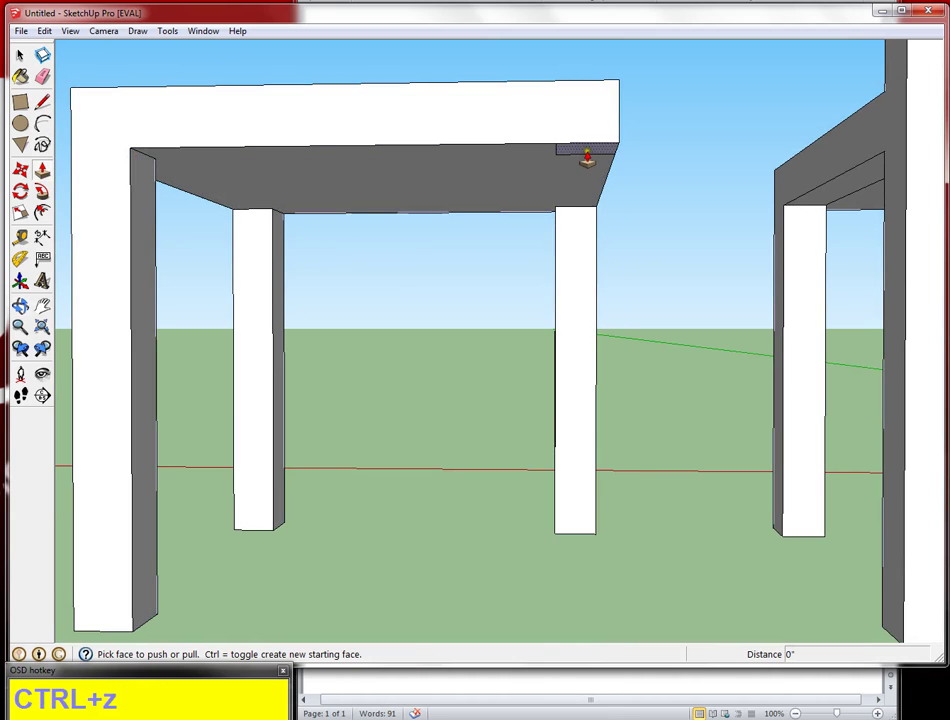
left_click_drag(587, 152, 275, 527)
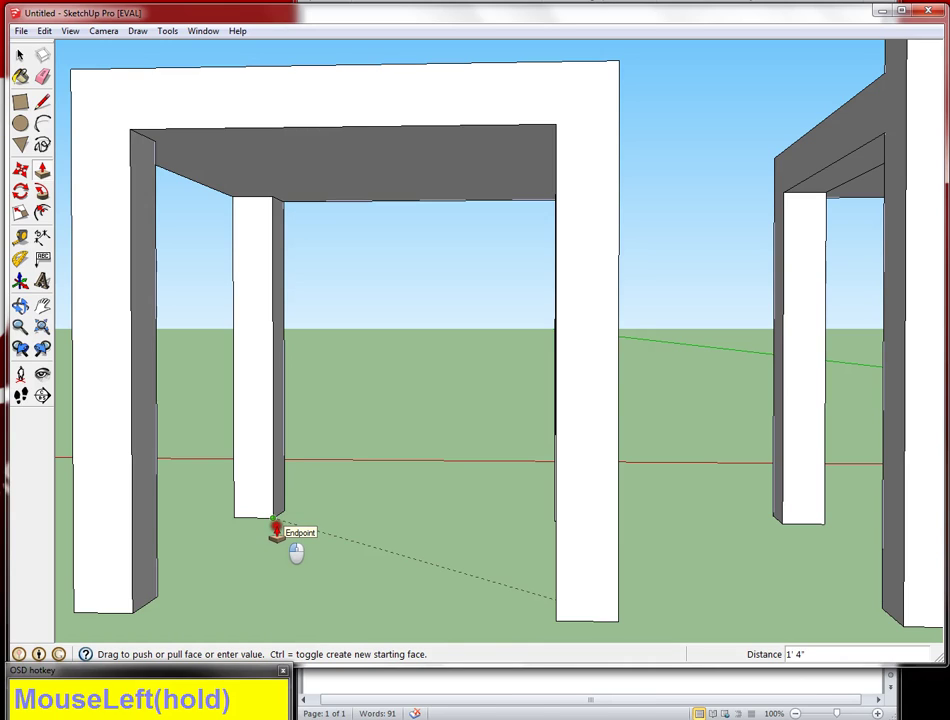
left_click_drag(276, 530, 265, 502)
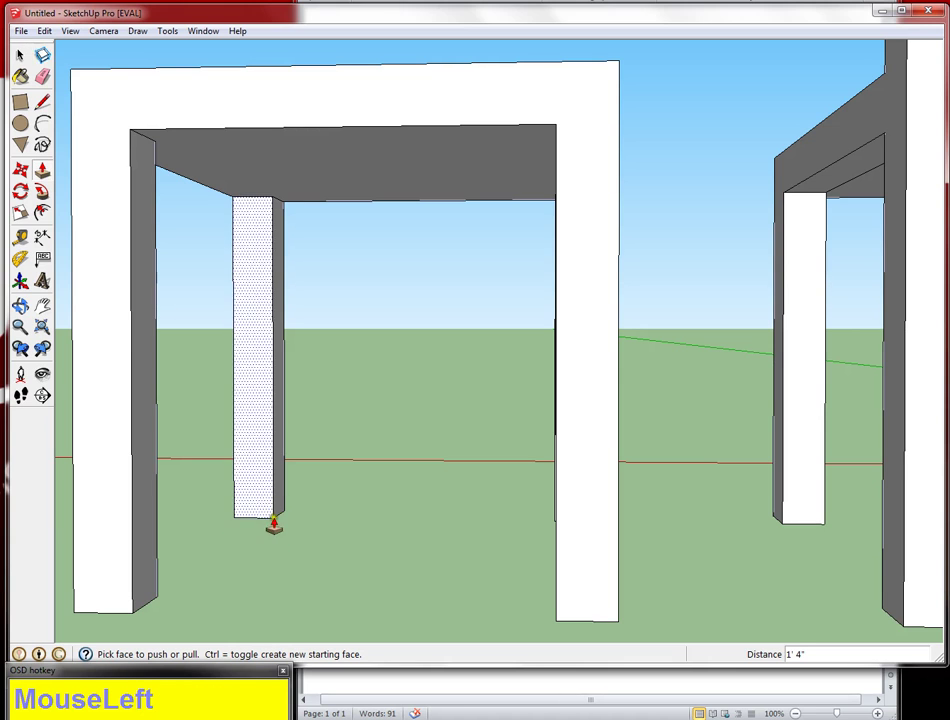
Step: Place a guide 2" in from the seat's back edge and draw a line along it across the full seat
middle_click_drag(271, 522, 303, 337)
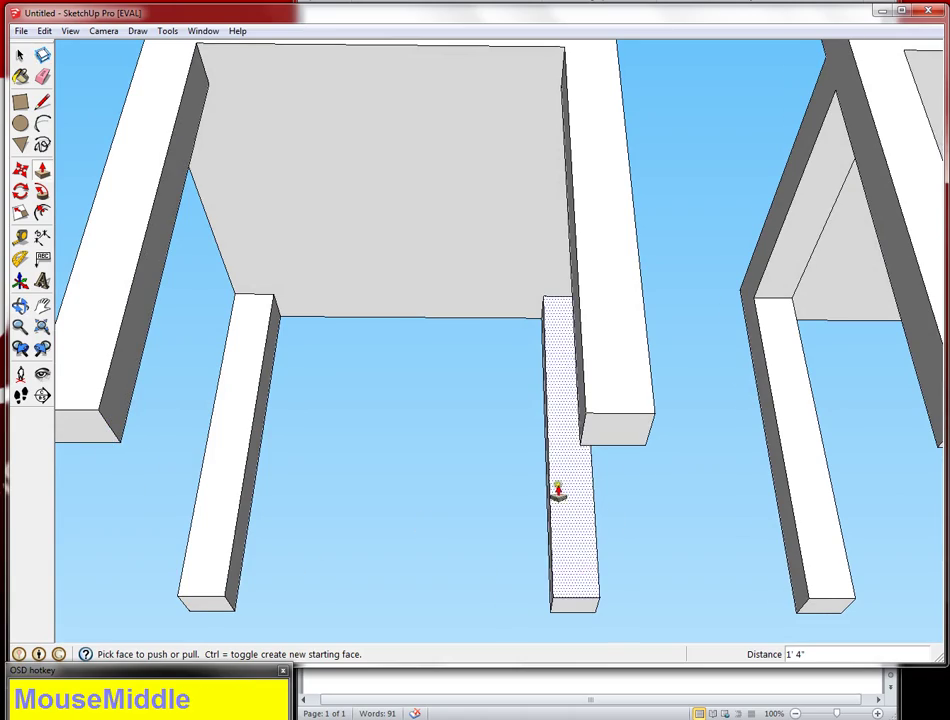
middle_click_drag(557, 492, 411, 409)
key("p")
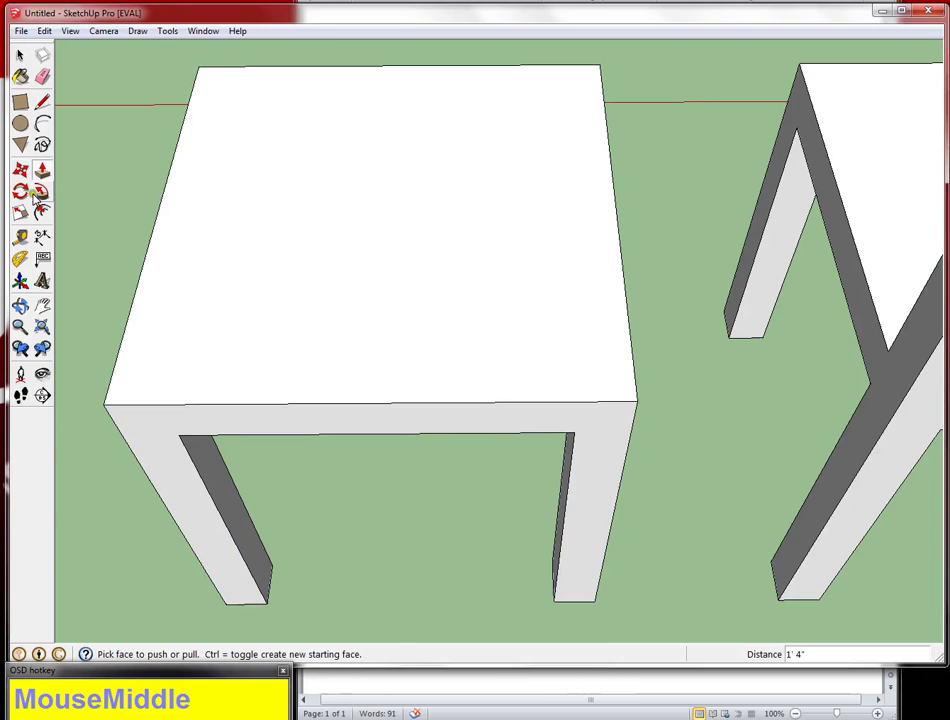
left_click(20, 237)
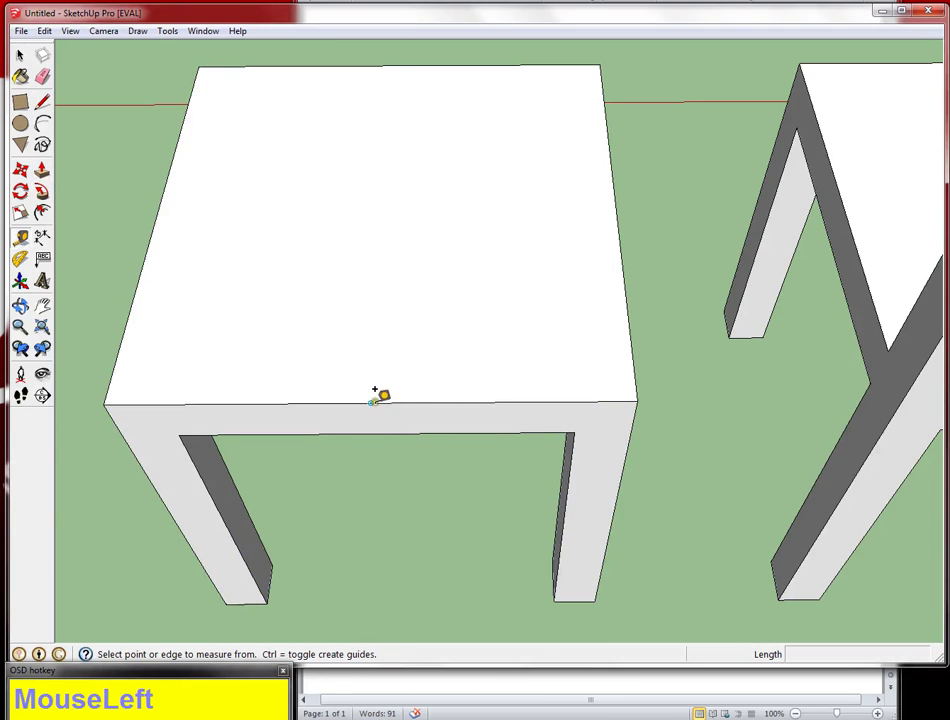
left_click(371, 402)
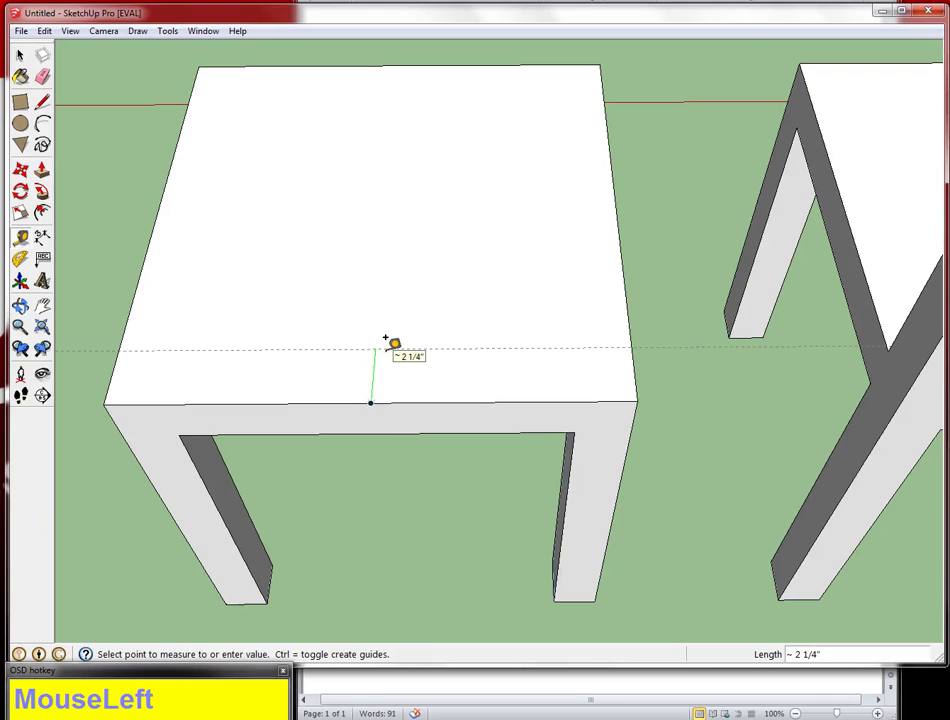
type("2")
key("Return")
key("l")
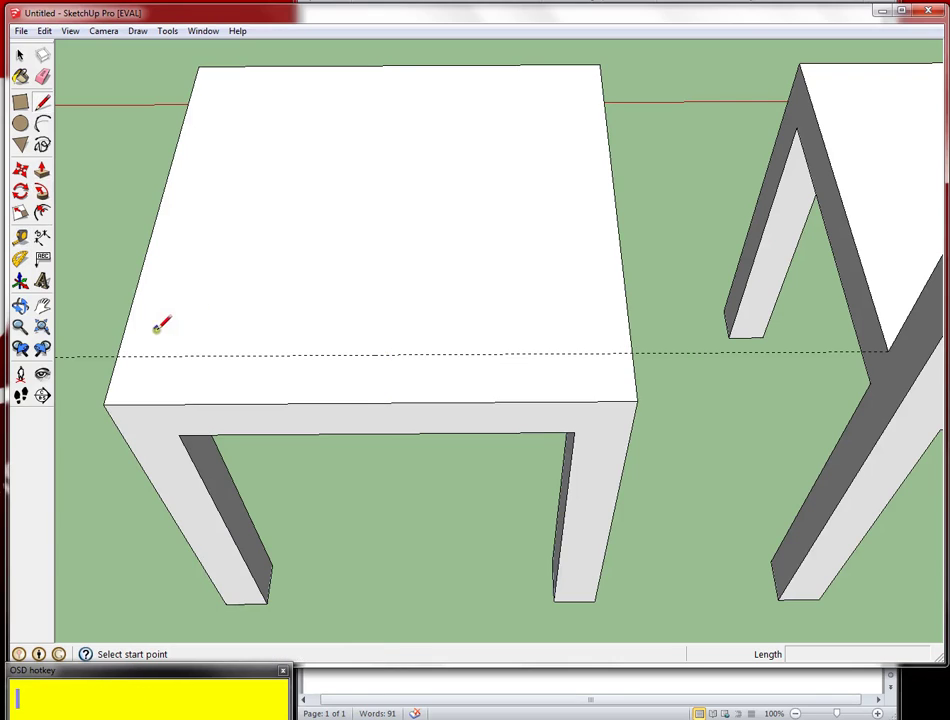
left_click(116, 352)
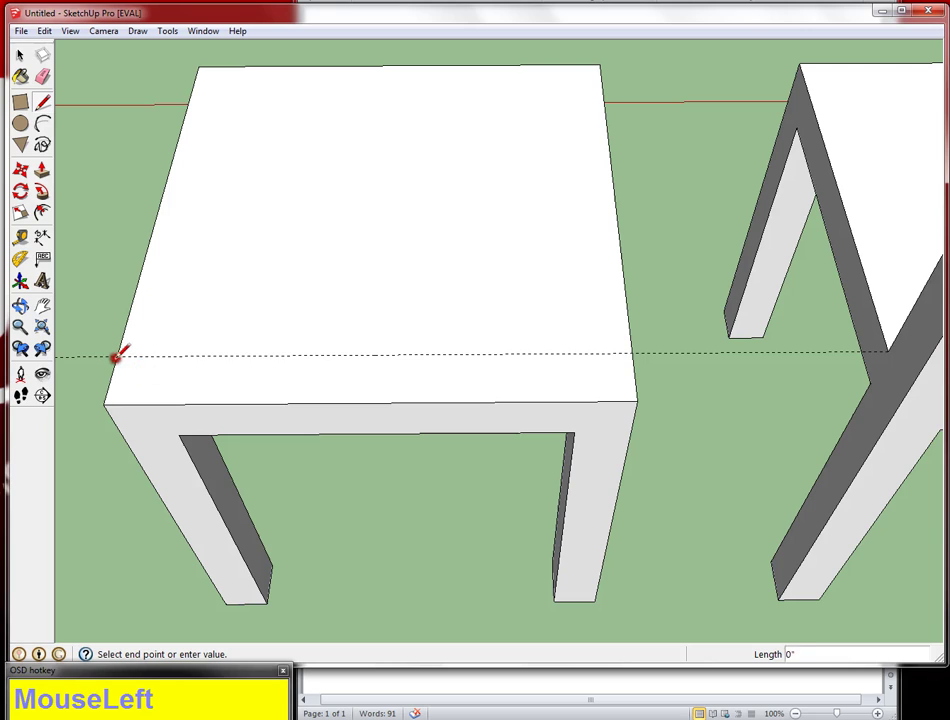
left_click(632, 352)
Step: Pull the 2" strip at the seat's back up 18" as the backrest, and align its top with the first chair's backrest
key("p")
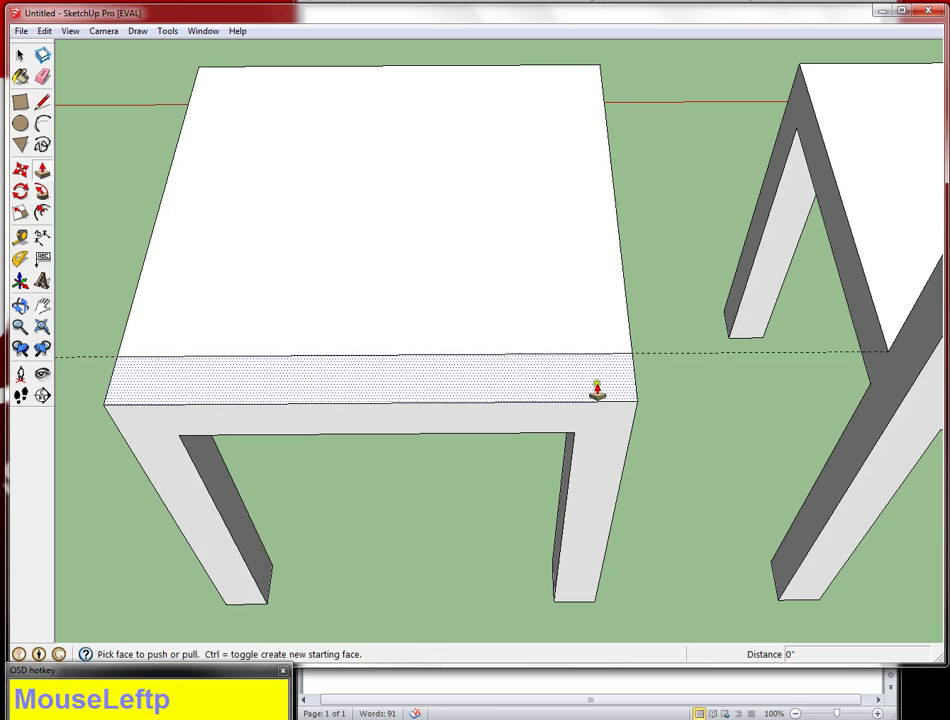
left_click(534, 384)
type("18\"")
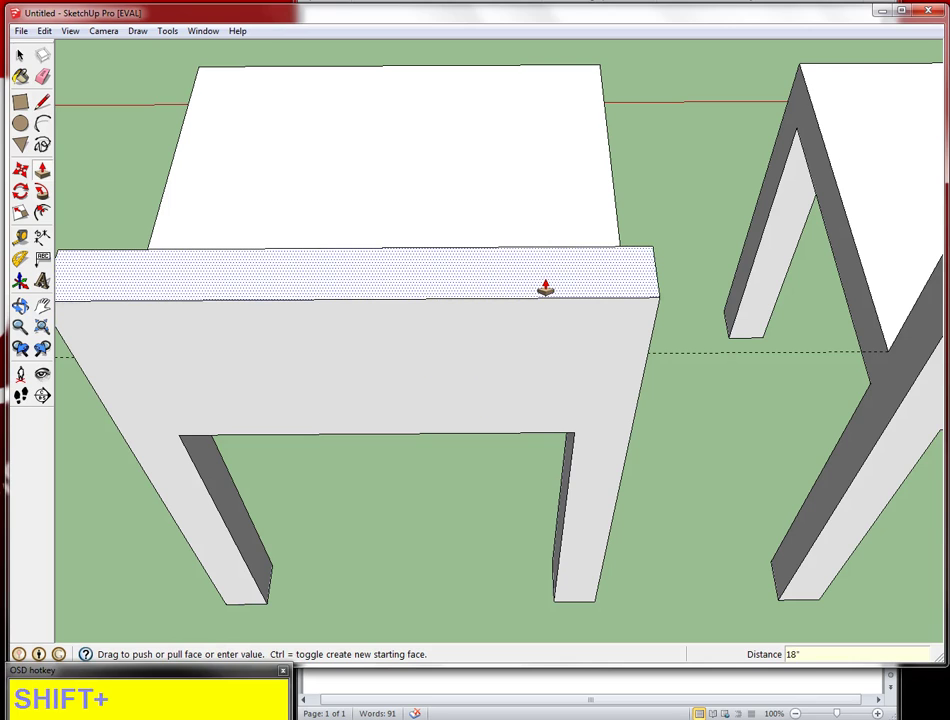
key("Return")
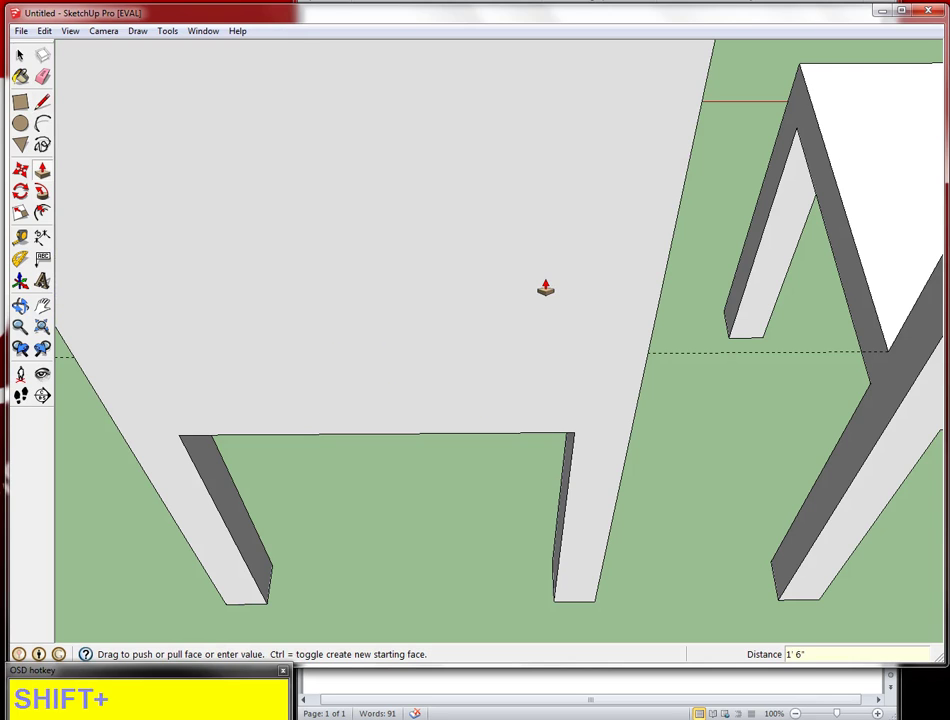
scroll(545, 288, "down", 5)
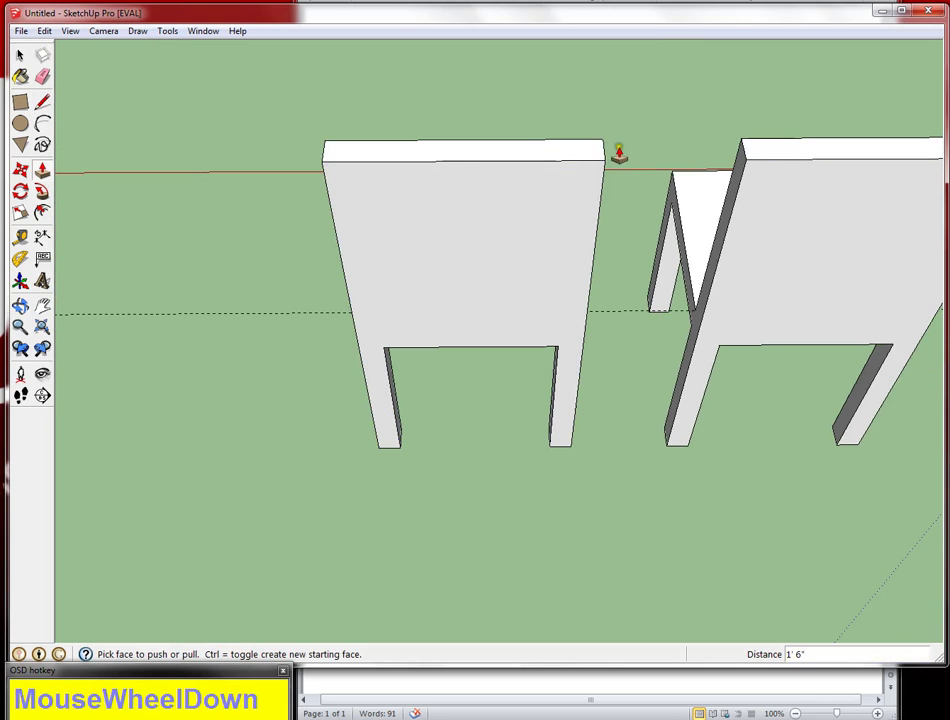
left_click_drag(588, 152, 819, 155)
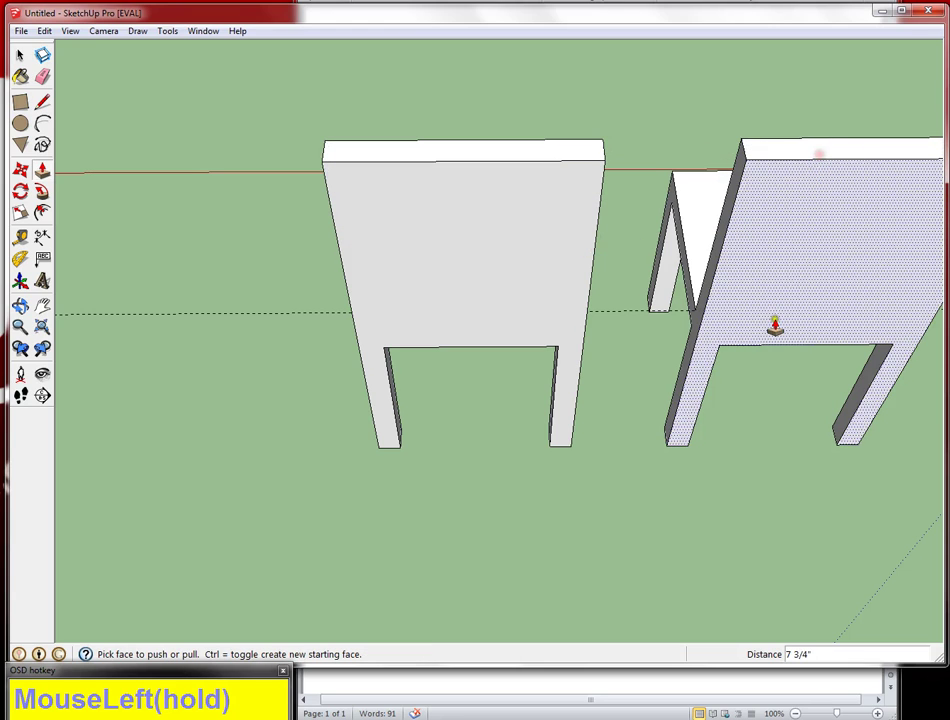
Step: Erase the guide line running between the two chairs and view both finished chairs from the front
mouse_move(528, 433)
middle_mouse_down()
mouse_move(519, 396)
mouse_move(674, 354)
mouse_move(460, 303)
mouse_move(517, 324)
middle_mouse_up()
key("e")
left_click(445, 193)
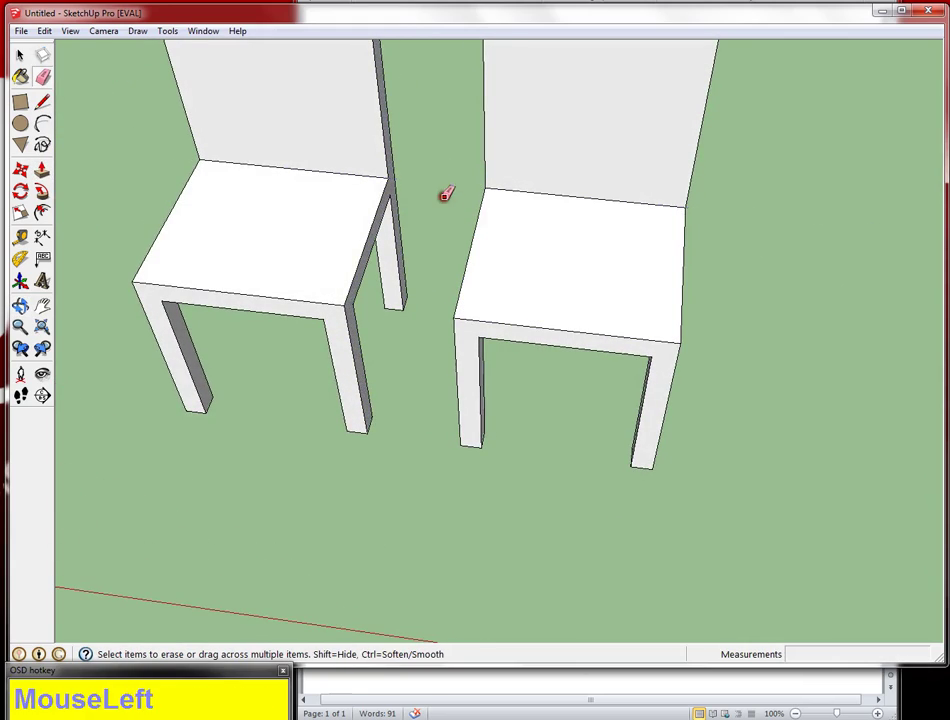
middle_click_drag(445, 193, 432, 307, "shift")
scroll(502, 322, "down", 4)
mouse_move(555, 383)
middle_mouse_down()
mouse_move(503, 263)
mouse_move(500, 172)
middle_mouse_up()
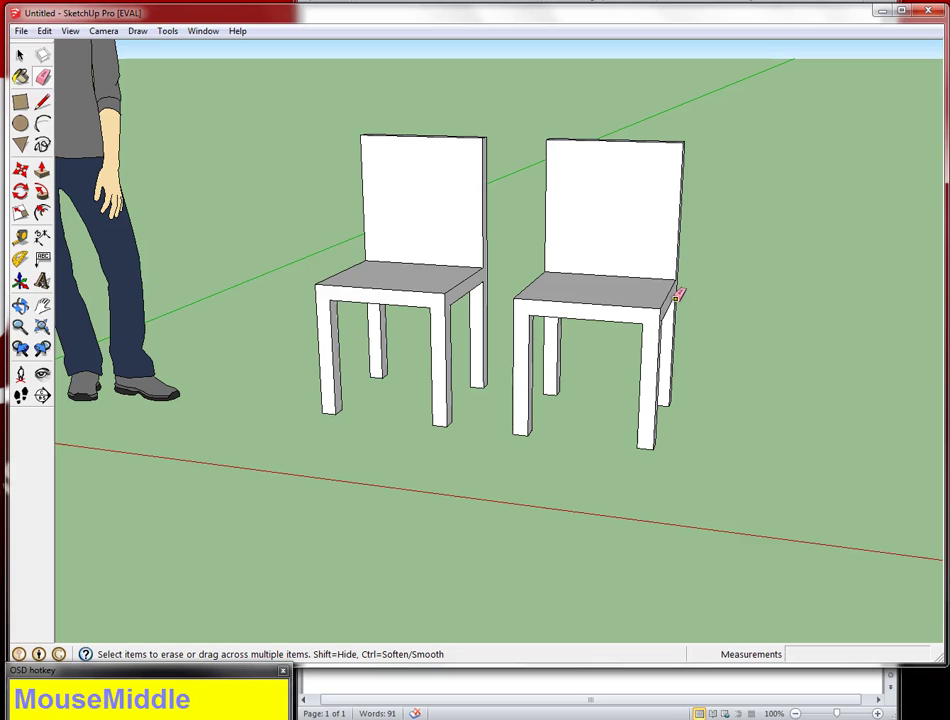